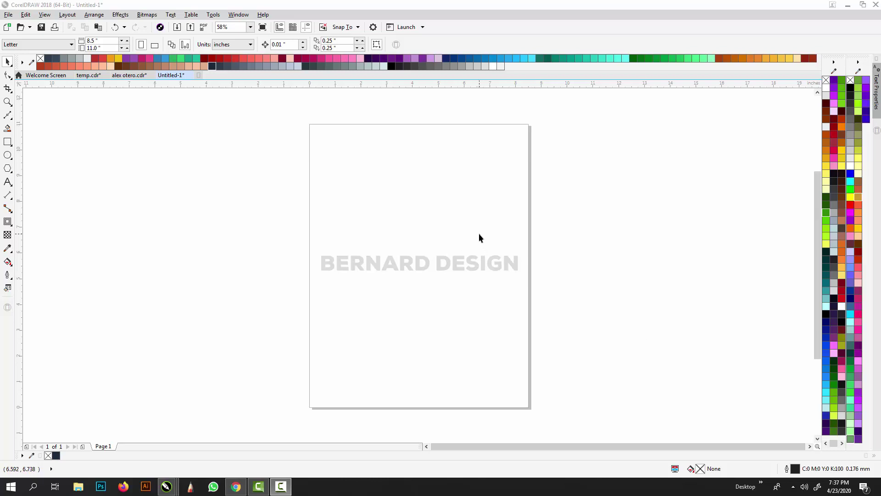
Step: Draw a polygon about 5.8 inches wide on the page and reduce its number of sides to 3
drag(426, 223, 425, 234)
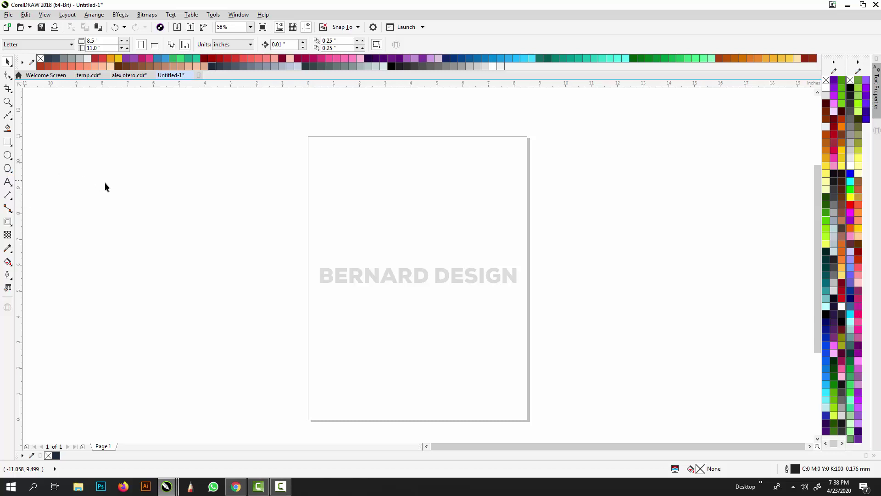
click(8, 169)
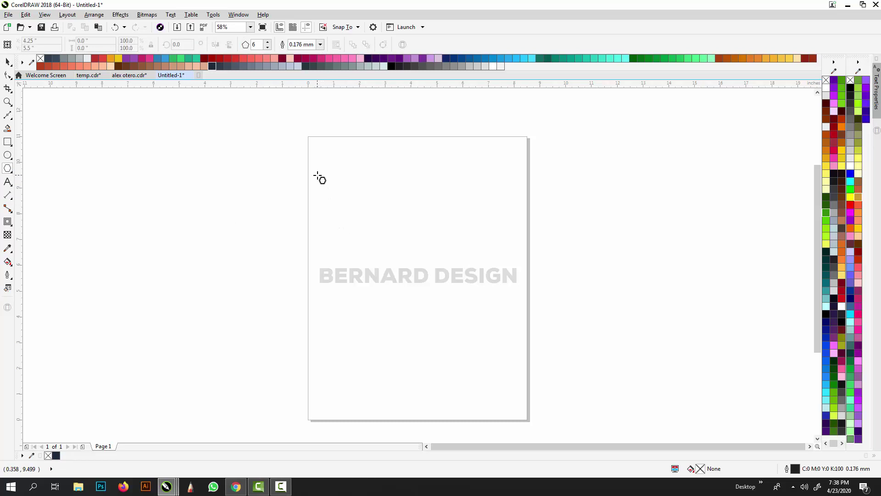
drag(318, 176, 491, 331)
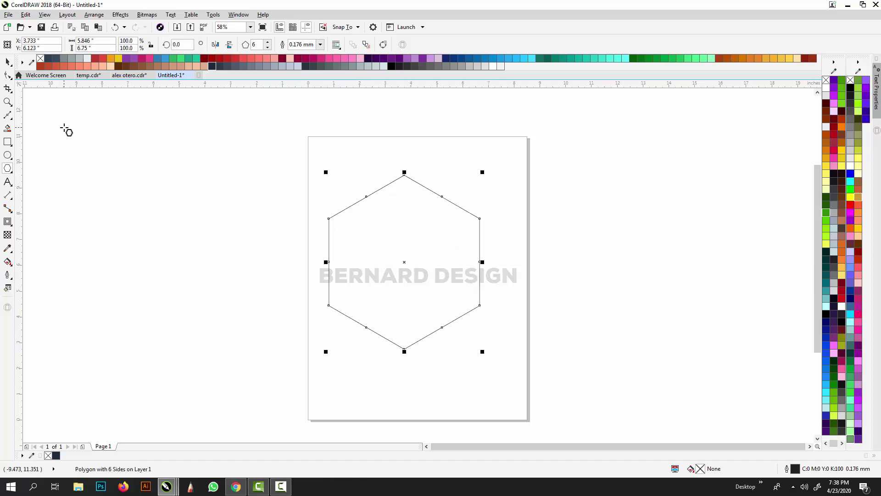
click(7, 61)
click(266, 48)
click(267, 48)
click(267, 48)
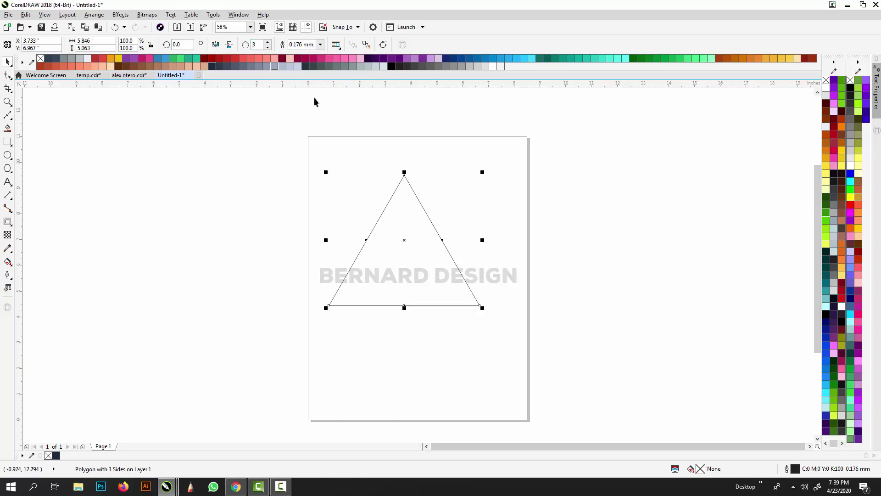
Step: Rotate the triangle to 270° so it points right and move it to the right side of the page
click(406, 202)
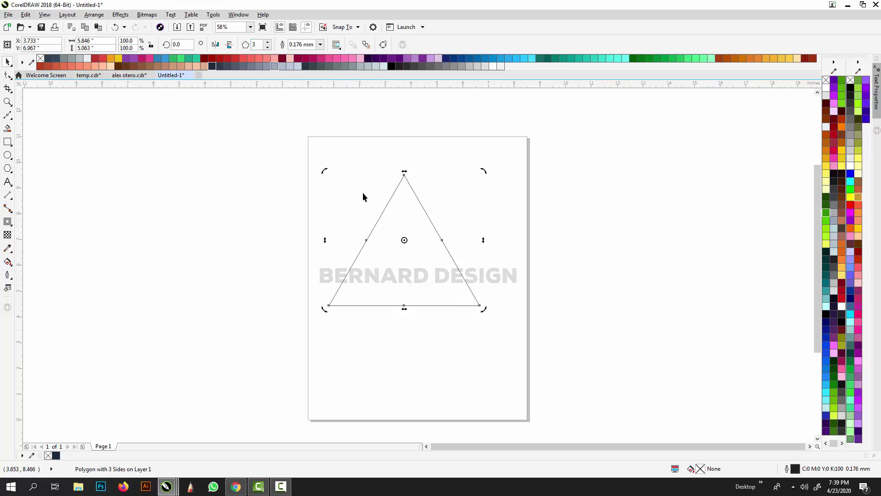
drag(325, 172, 459, 179)
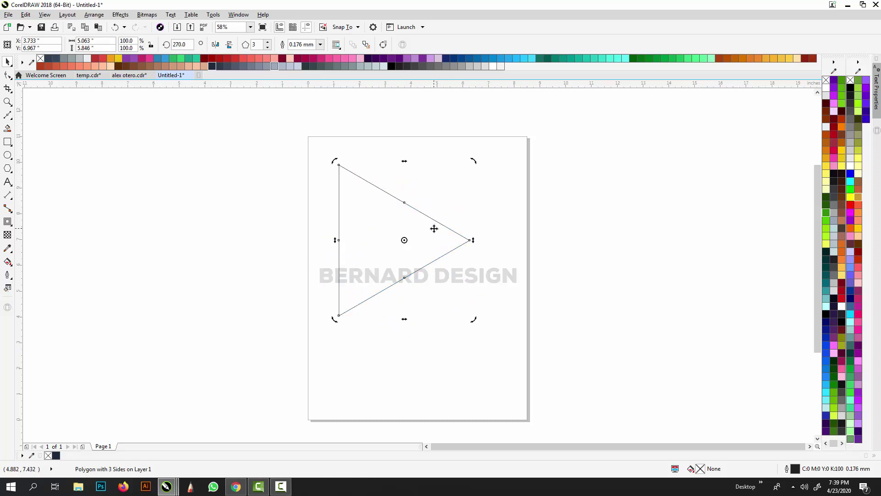
click(435, 229)
drag(418, 225, 472, 231)
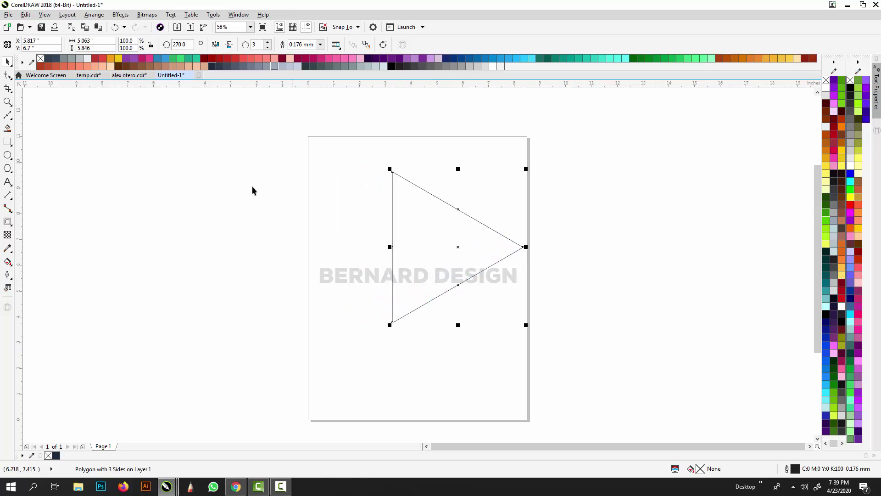
Step: Draw a tall, narrow rectangle about 0.73 by 10.1 inches on the empty area left of the page
click(7, 142)
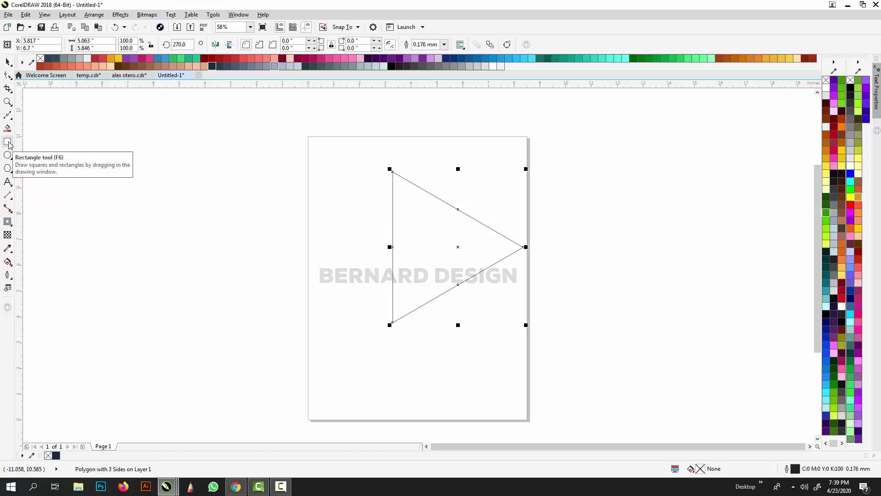
drag(109, 150, 210, 162)
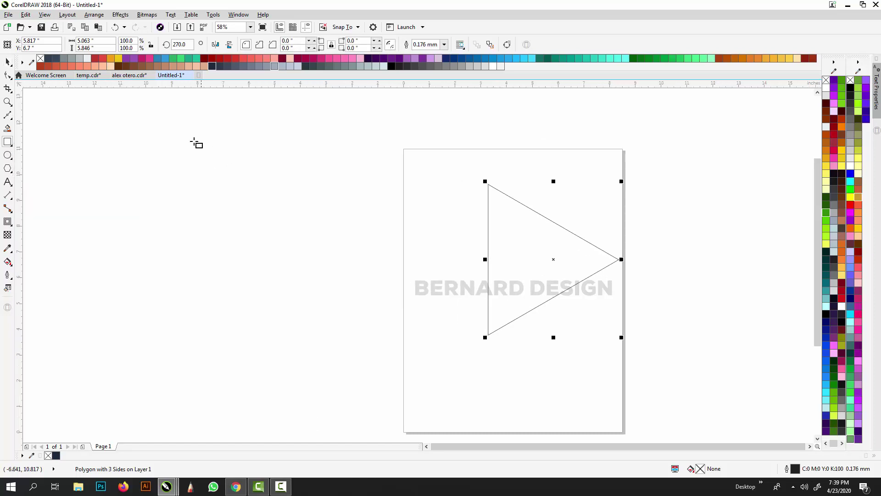
drag(164, 132, 201, 374)
key(space)
Step: Duplicate the tall rectangle repeatedly in a row and delete the extra touching copy, leaving six evenly spaced bars
click(165, 370)
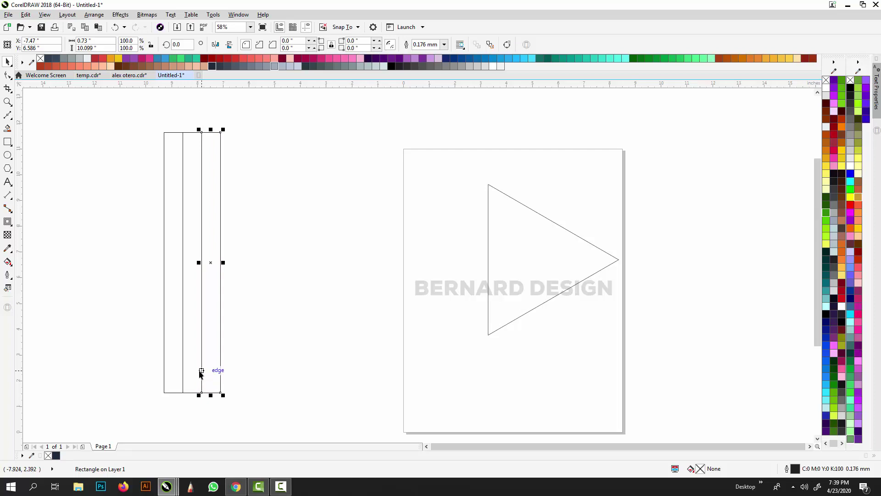
key(ctrl+r)
key(ctrl+r)
key(ctrl+r)
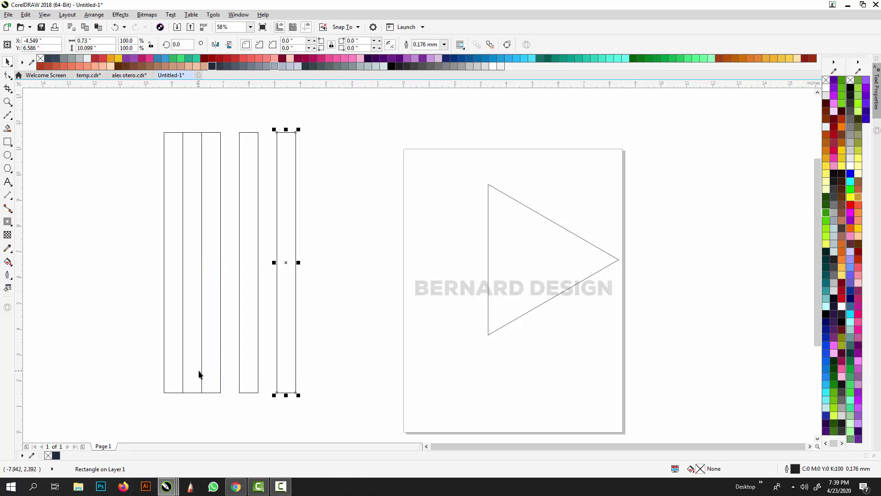
key(ctrl+r)
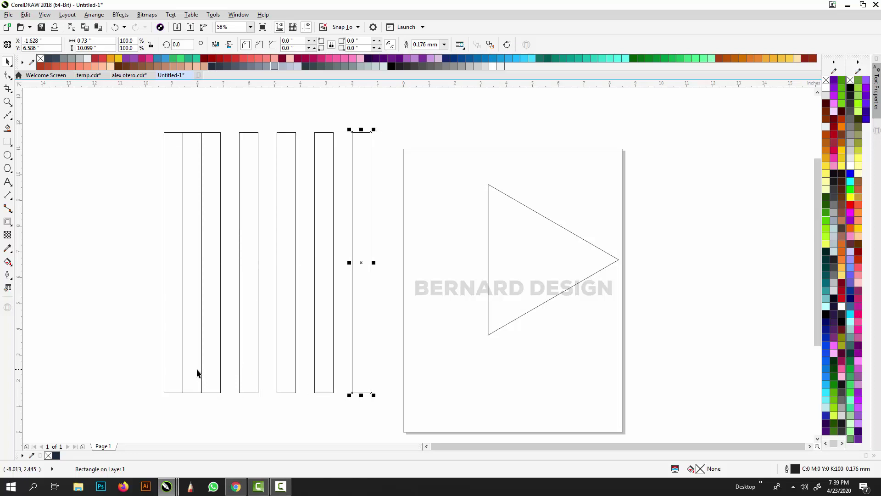
click(198, 373)
key(Delete)
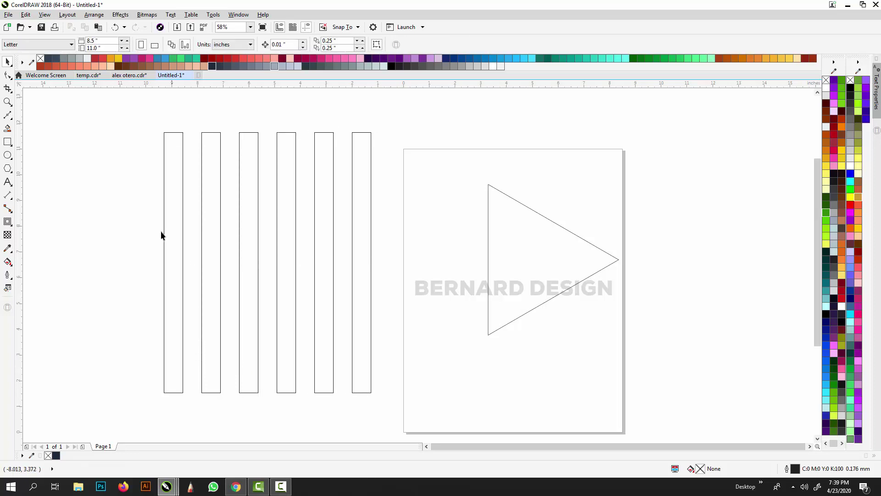
Step: Group the six bars and resize the group horizontally to span the triangle from its vertical side to its tip
drag(155, 127, 383, 400)
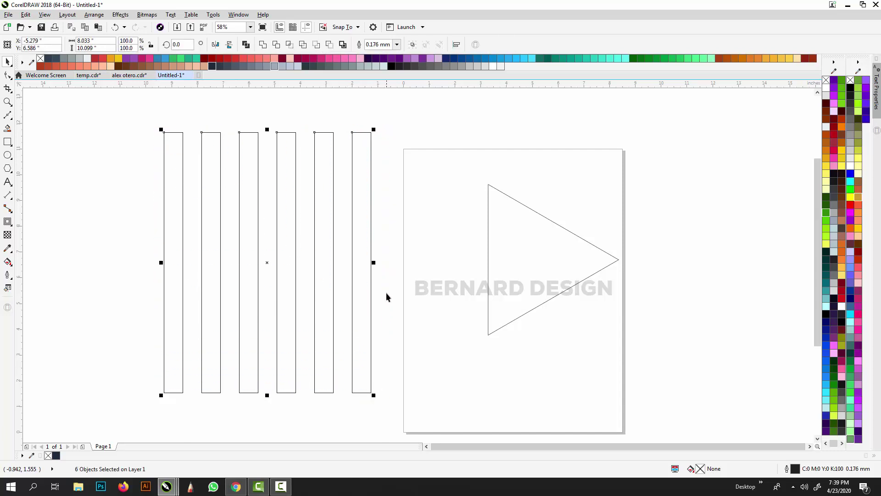
key(ctrl+g)
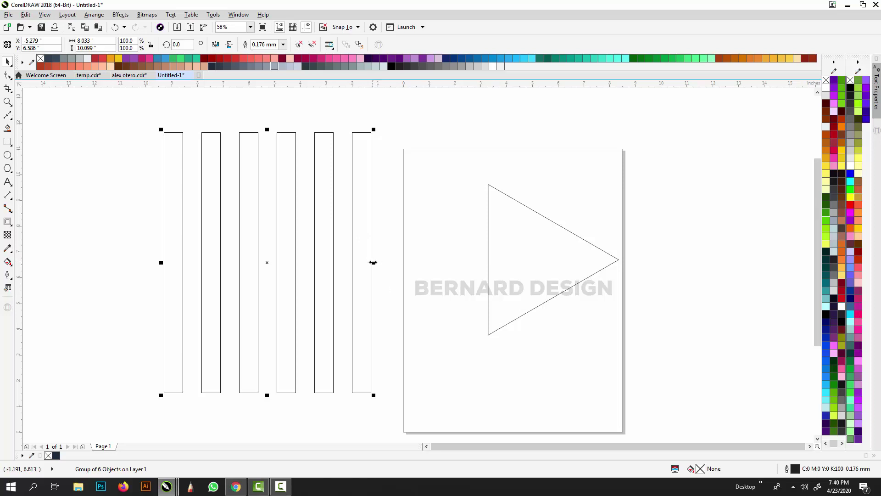
drag(373, 263, 624, 261)
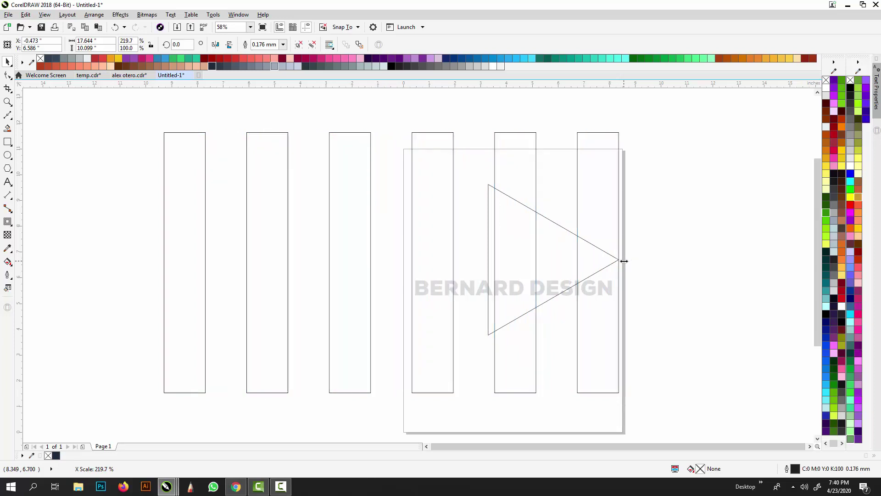
drag(158, 262, 427, 244)
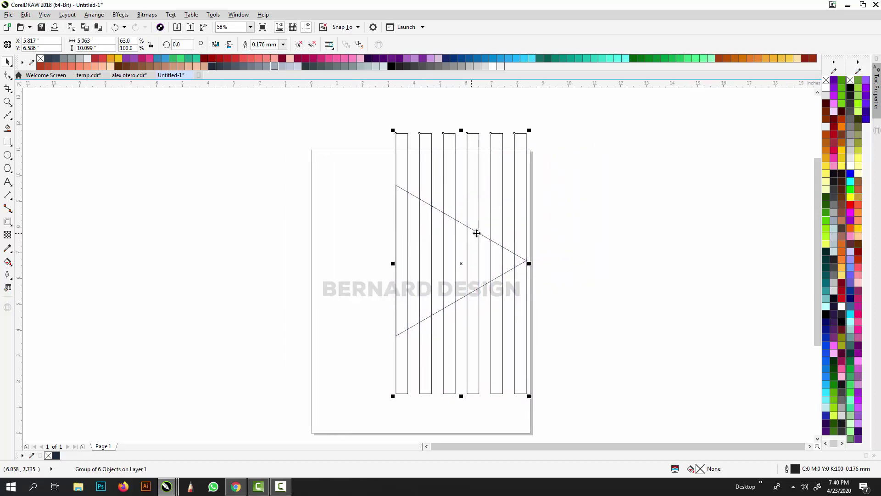
Step: Narrow the bar group from the triangle's tip side to about 3.77 inches wide
scroll(477, 234, up, 3)
scroll(498, 249, down, 3)
drag(500, 240, 464, 241)
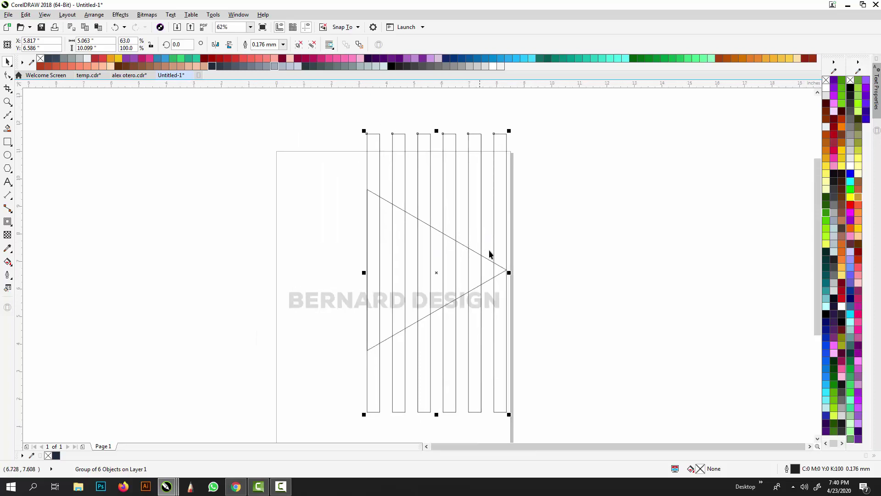
click(513, 255)
click(504, 253)
click(521, 256)
click(504, 242)
drag(509, 273, 476, 269)
scroll(476, 256, up, 2)
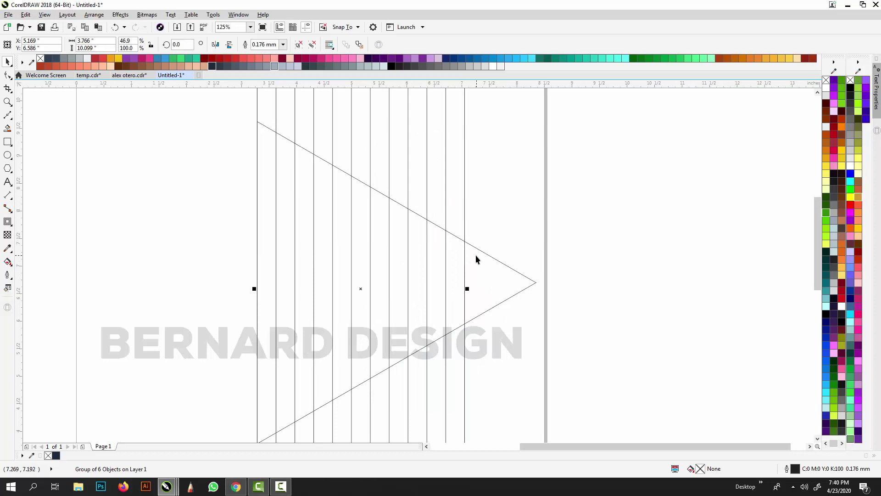
scroll(456, 266, down, 2)
scroll(456, 268, up, 2)
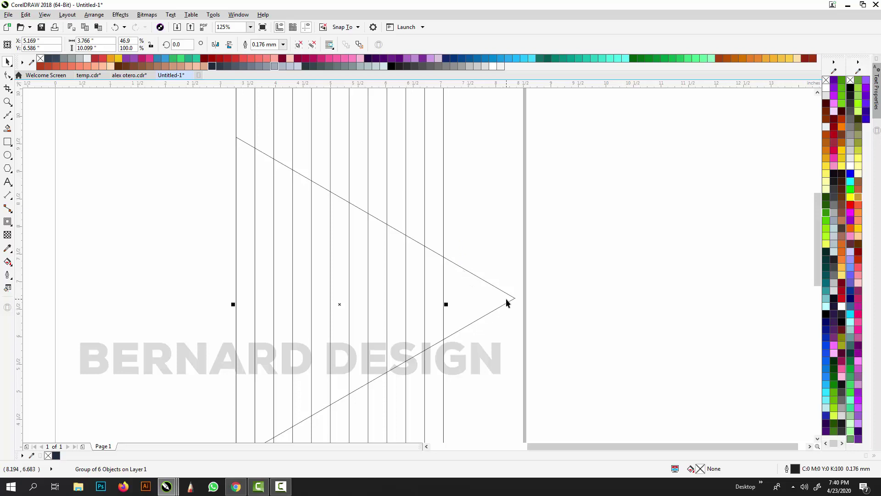
scroll(504, 298, down, 1)
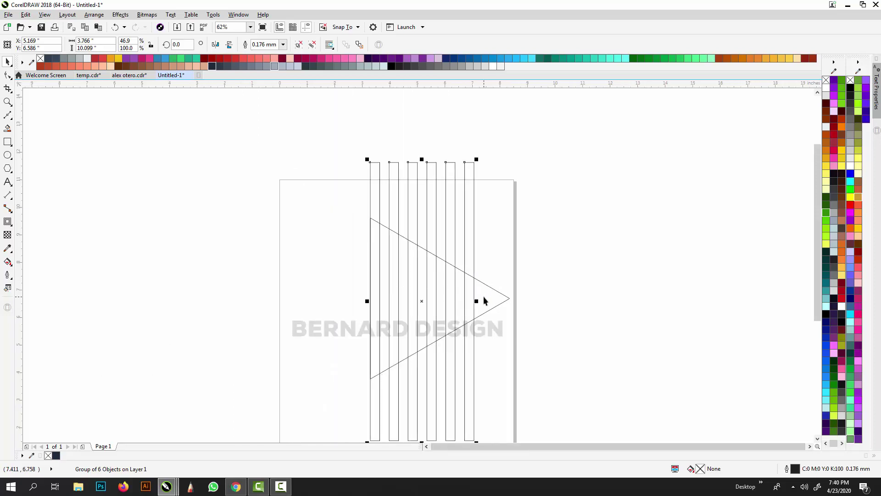
scroll(479, 300, up, 1)
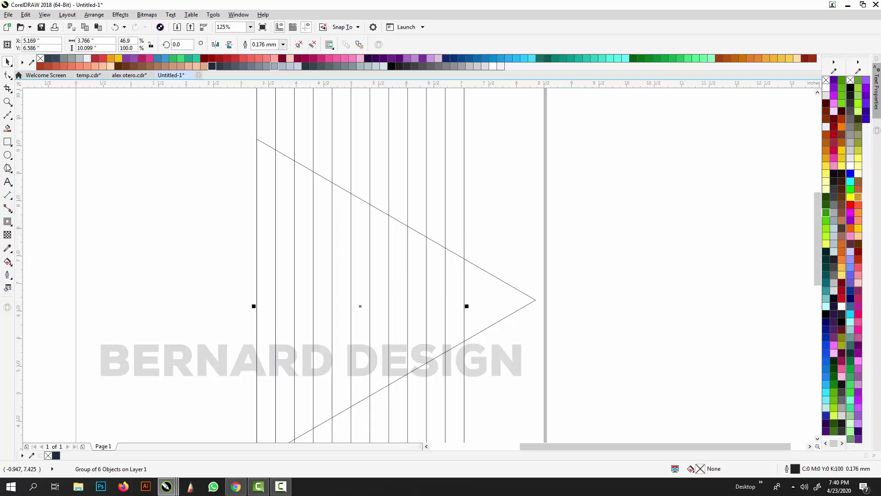
Step: Draw a rectangle about 0.8 by 0.36 inches over the last bar and move it beside the triangle's tip
click(8, 142)
drag(434, 285, 478, 310)
key(space)
drag(456, 282, 456, 287)
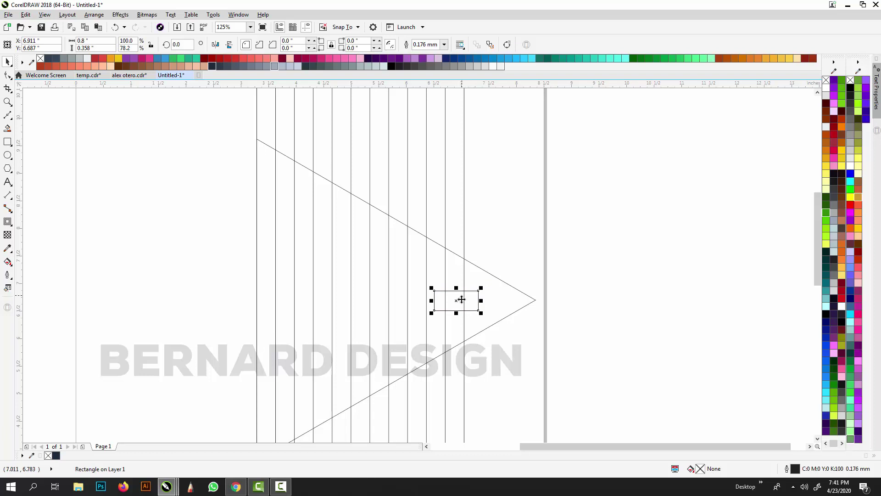
drag(479, 295, 569, 270)
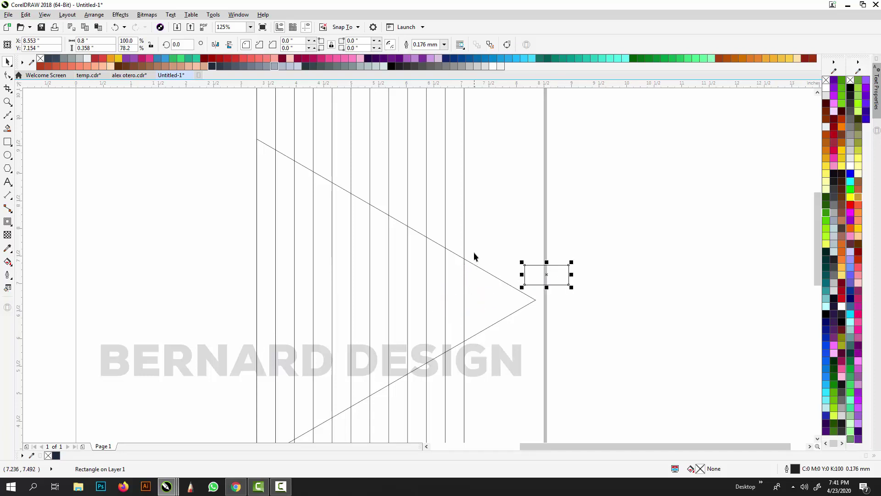
Step: Stretch the bar group back to the triangle's tip and set the small rectangle aside beyond the page's right edge
click(465, 243)
drag(469, 305, 543, 301)
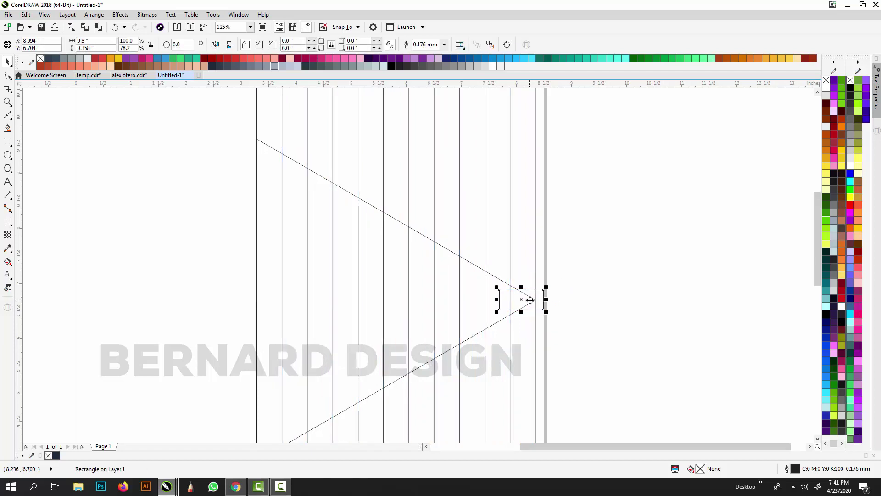
click(550, 277)
key(ctrl+z)
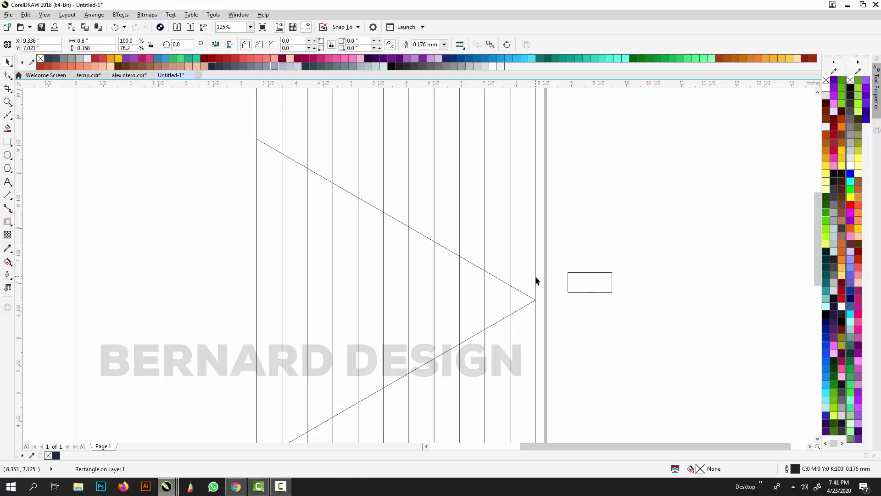
click(536, 294)
Step: Narrow the bar group to about 3.8 inches wide, keeping its outer edge on the triangle's vertical side
drag(541, 307, 486, 291)
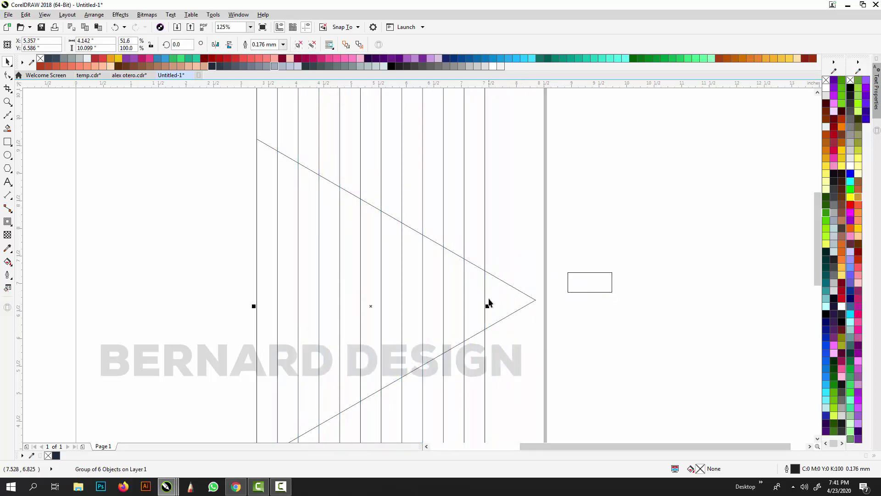
key(ctrl+z)
drag(539, 305, 471, 299)
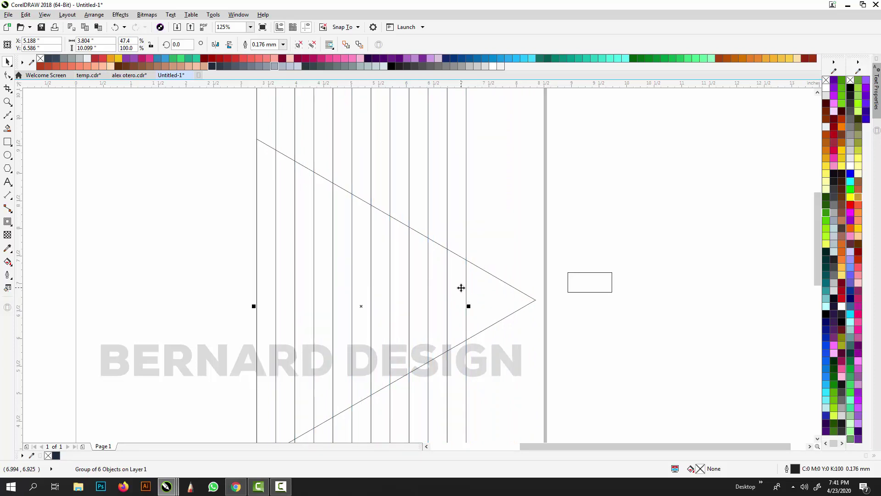
scroll(461, 288, down, 2)
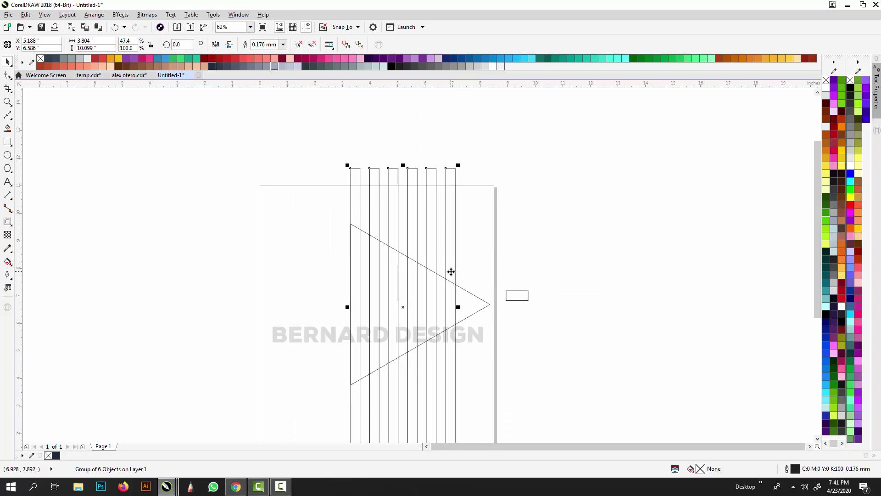
Step: Delete the small rectangle beside the page
scroll(451, 272, up, 2)
click(569, 314)
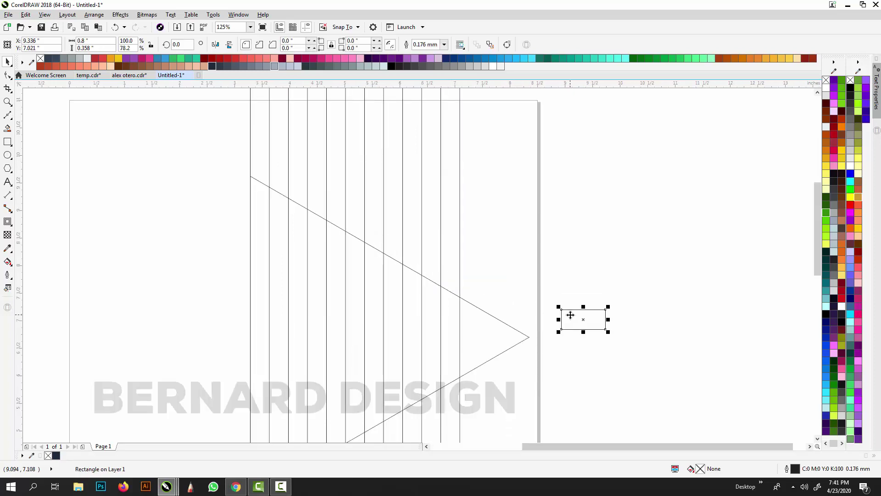
key(Delete)
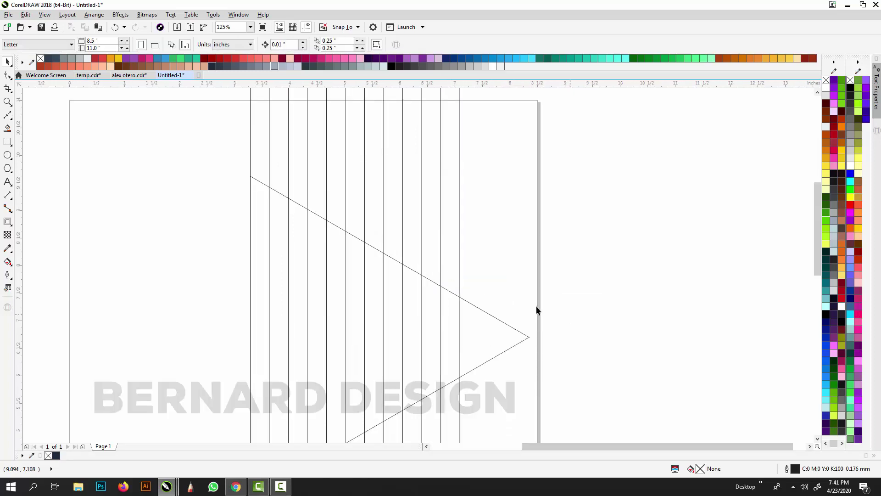
Step: Draw a rectangle matching the last bar's width, about 0.35 inches, and extend it vertically to about 6.5 inches tall
click(8, 143)
drag(404, 217, 427, 263)
scroll(418, 230, down, 2)
key(space)
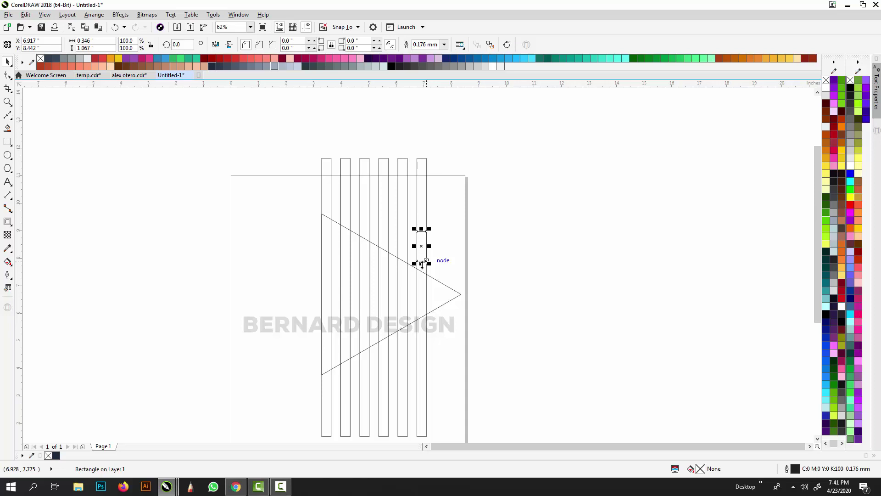
drag(422, 264, 424, 376)
drag(421, 231, 421, 190)
Step: Move the new rectangle flush against the outer edge of the bar nearest the triangle's tip
scroll(422, 252, up, 2)
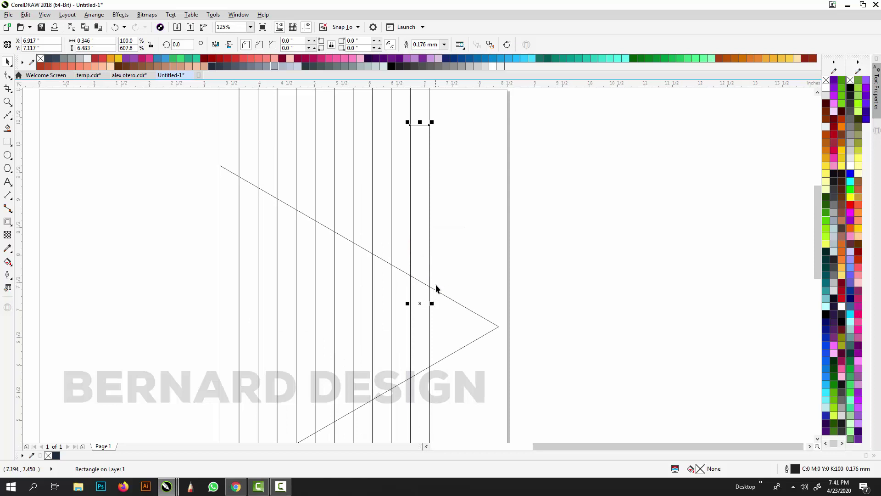
drag(411, 278, 543, 276)
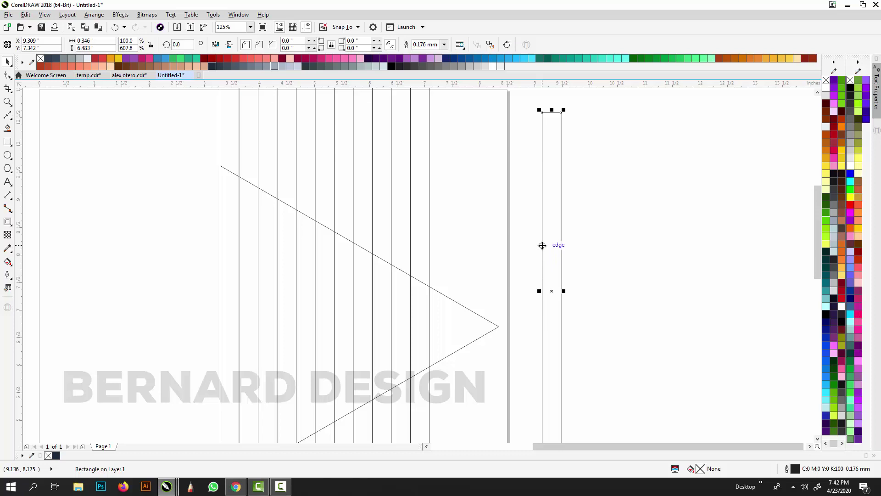
drag(543, 246, 429, 263)
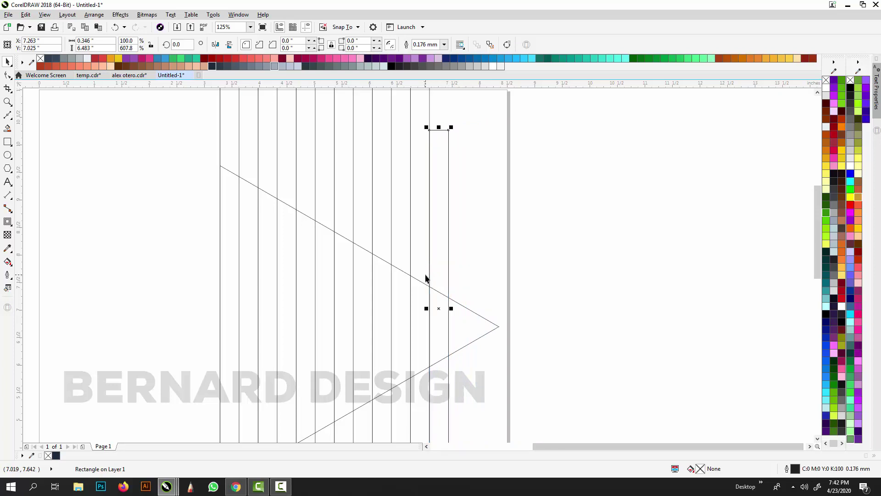
Step: Trim the triangle with the narrow rectangle near its tip, and move the rectangle outside the page beside the triangle
scroll(425, 275, down, 2)
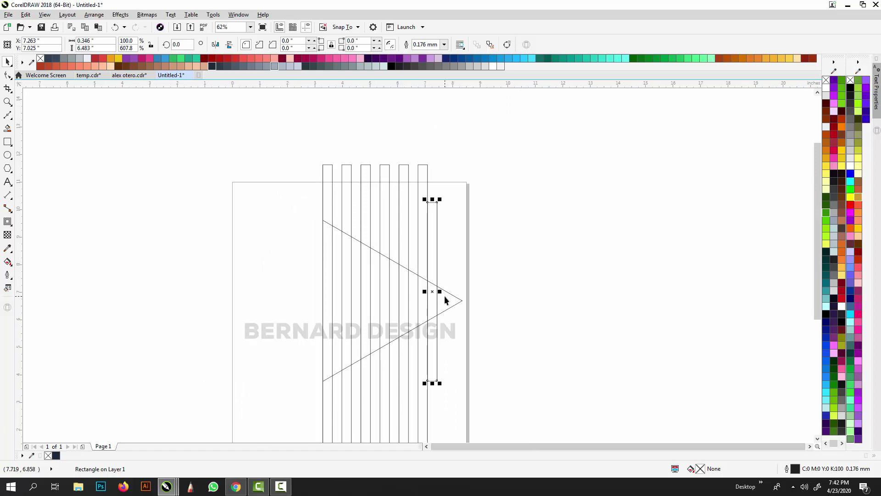
shift+click(445, 296)
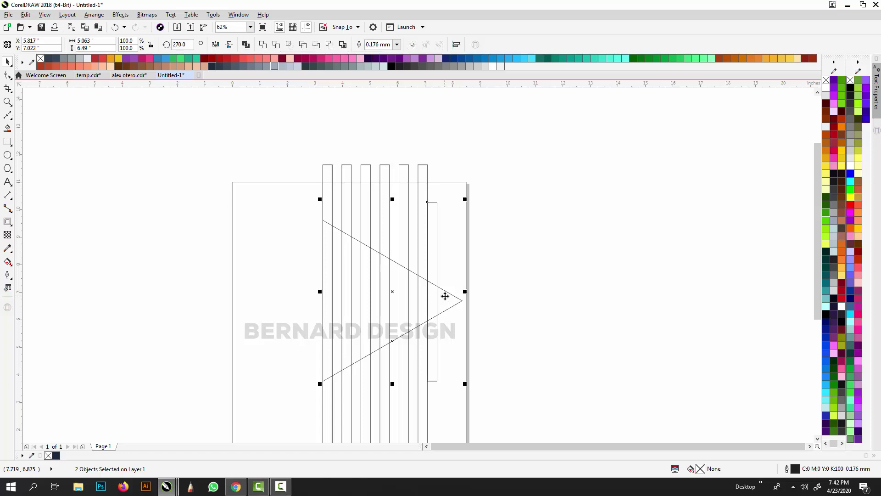
click(277, 46)
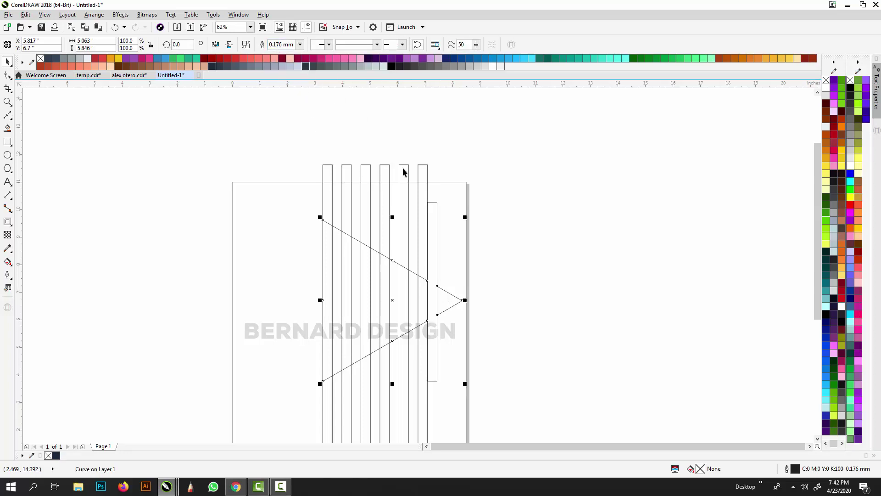
click(435, 208)
drag(435, 208, 516, 218)
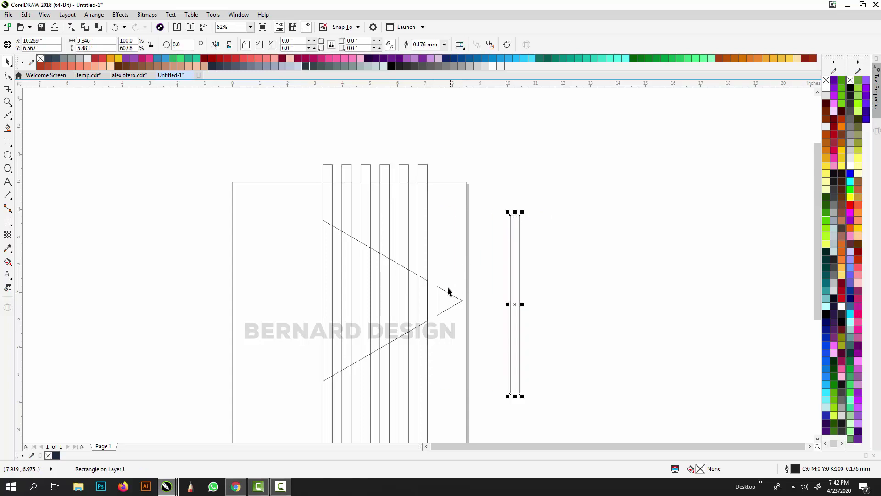
scroll(440, 301, up, 2)
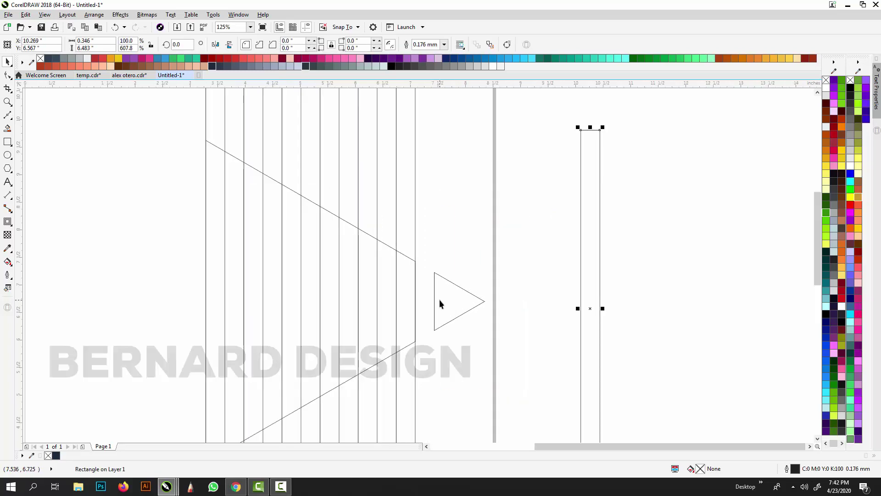
scroll(440, 301, down, 2)
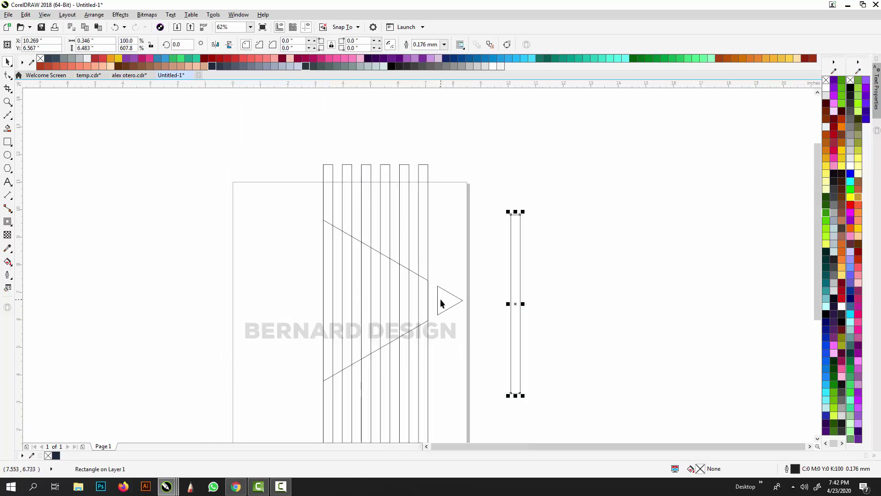
click(478, 299)
drag(439, 301, 584, 290)
key(ctrl+z)
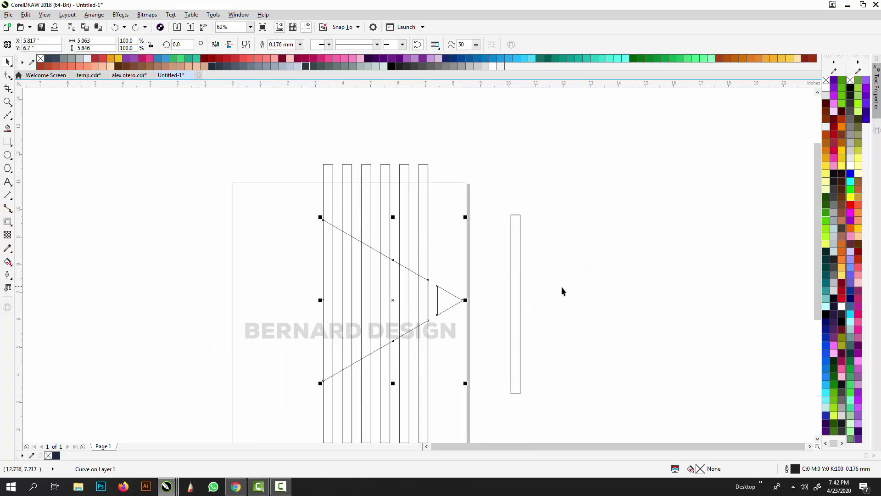
Step: Break the trimmed triangle apart into separate tip and trapezoid curves
click(471, 286)
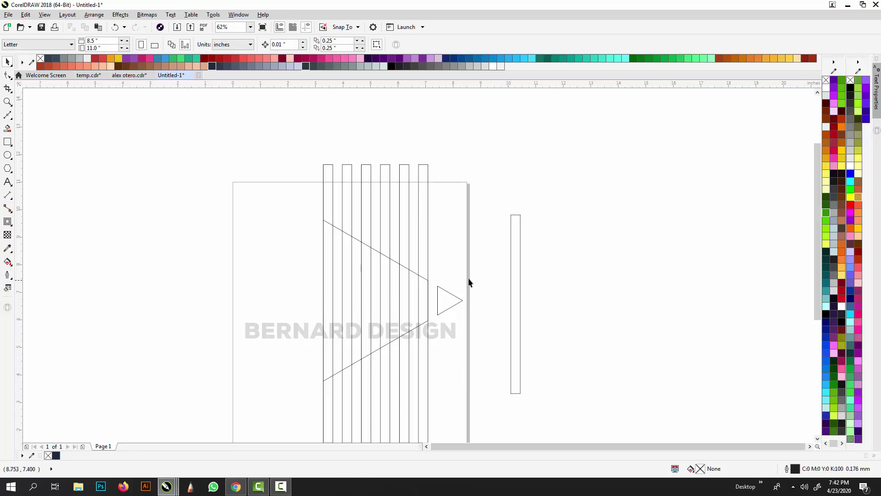
click(448, 295)
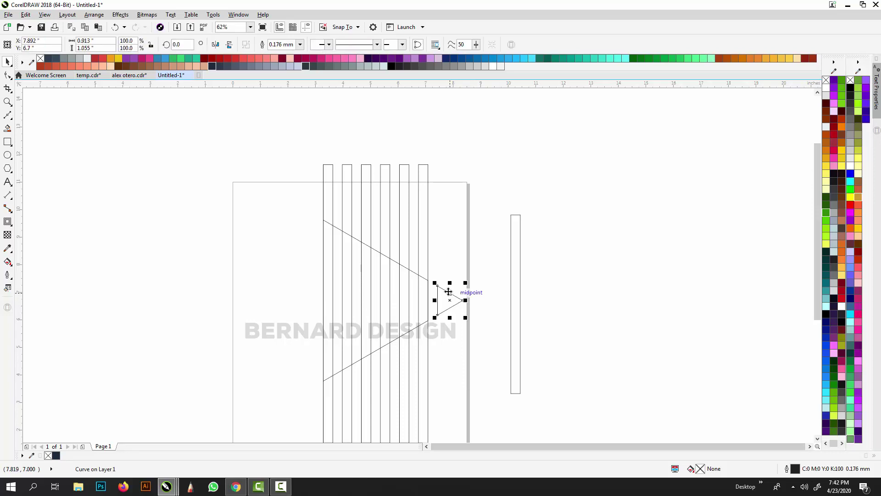
click(451, 282)
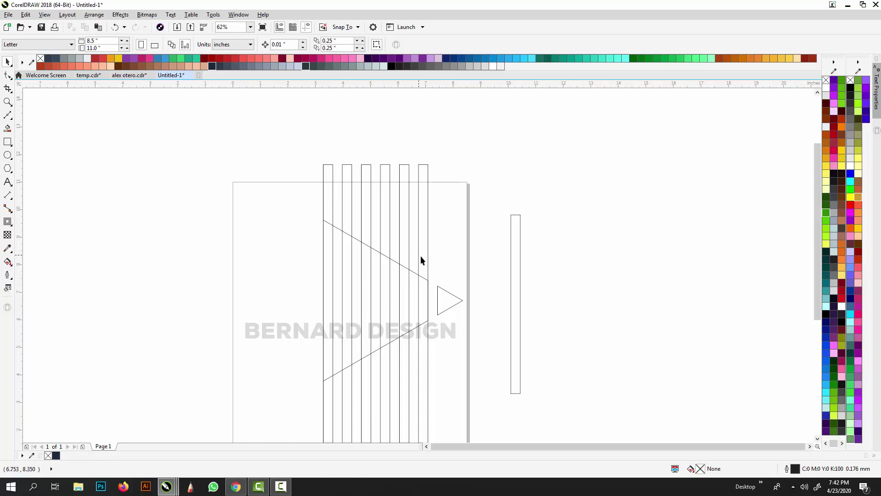
drag(445, 290, 462, 282)
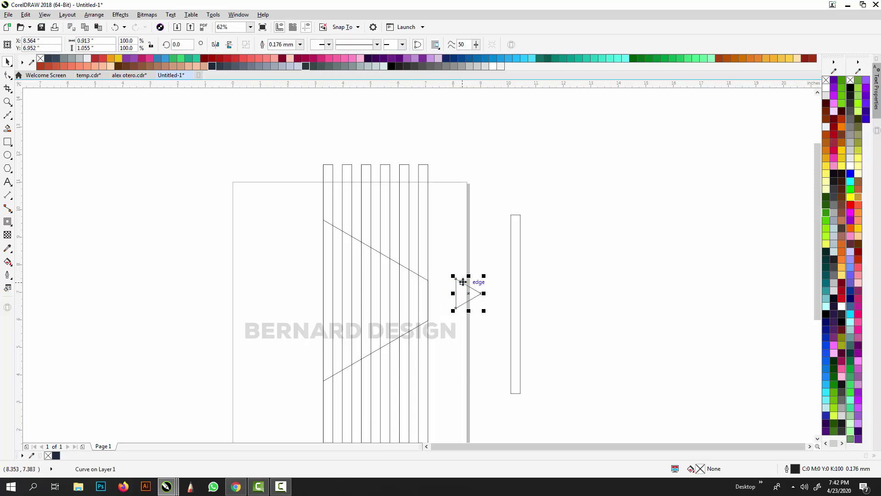
click(415, 257)
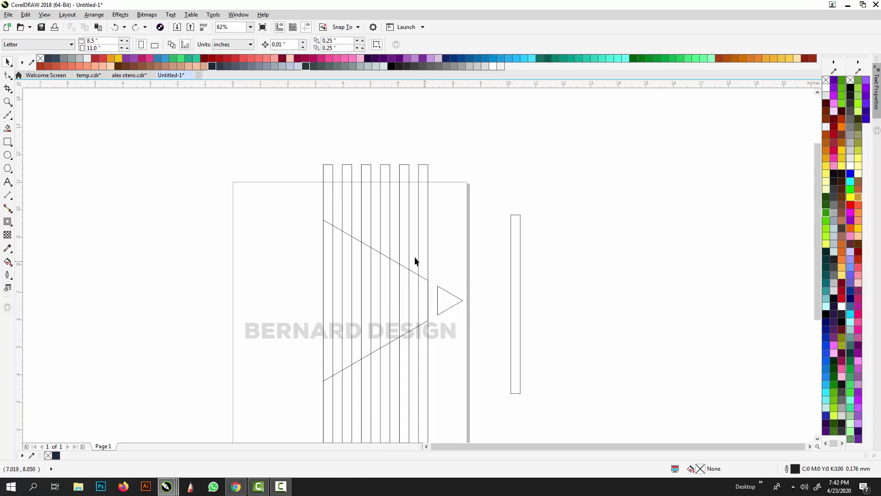
scroll(423, 252, up, 2)
scroll(423, 251, down, 2)
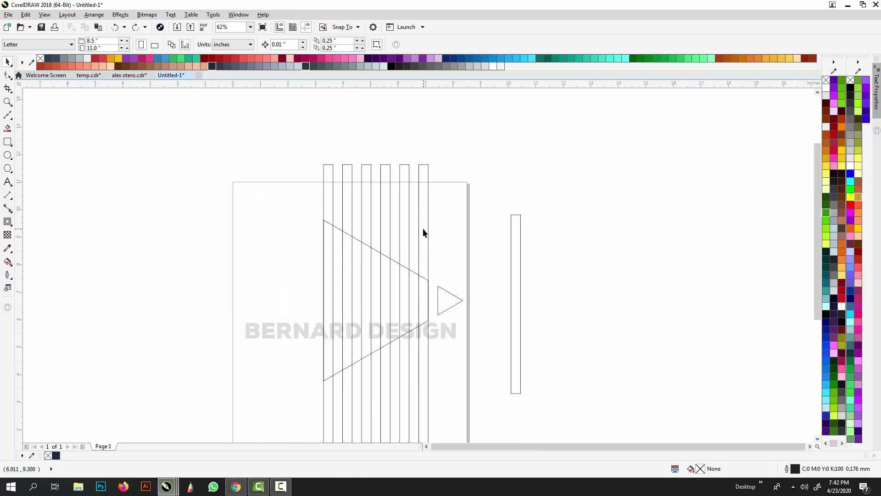
click(423, 230)
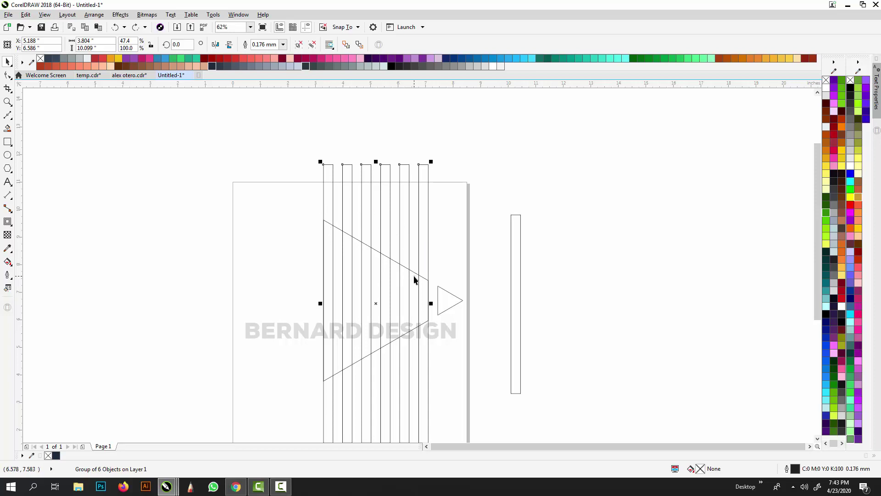
drag(414, 278, 461, 248)
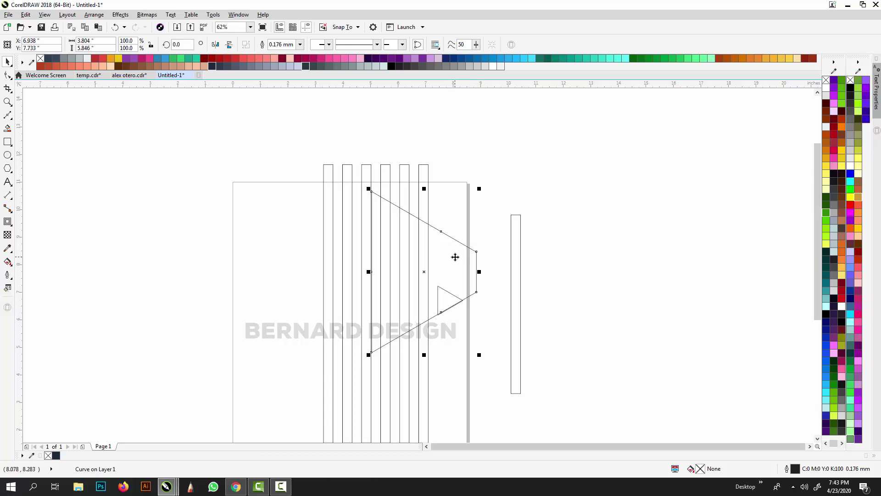
key(ctrl+z)
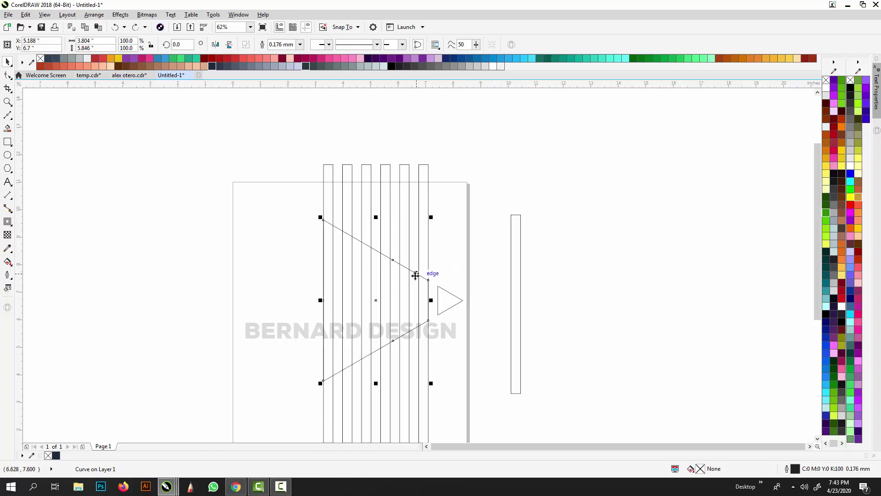
click(427, 252)
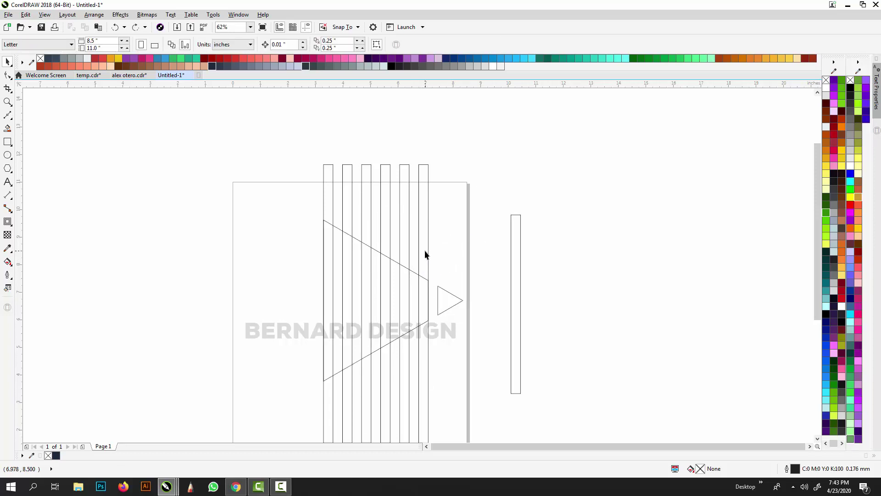
Step: Intersect the group of six vertical bars with the large trapezoid
click(426, 253)
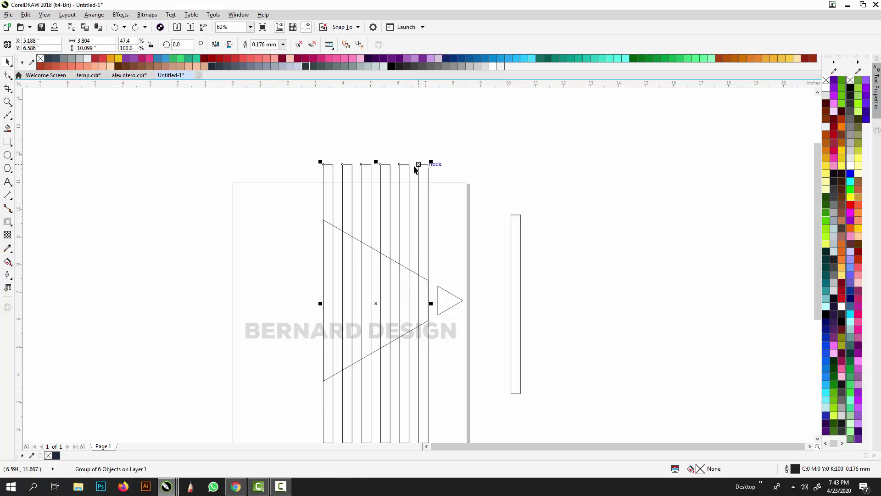
shift+click(415, 280)
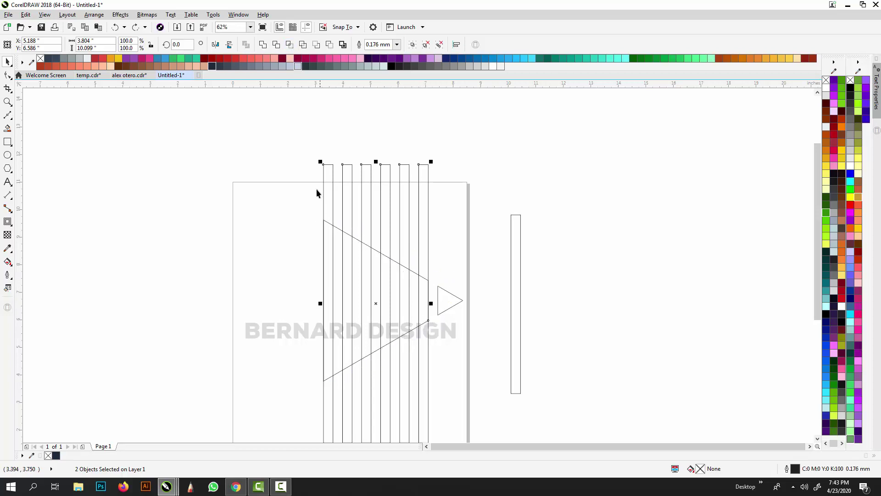
click(290, 45)
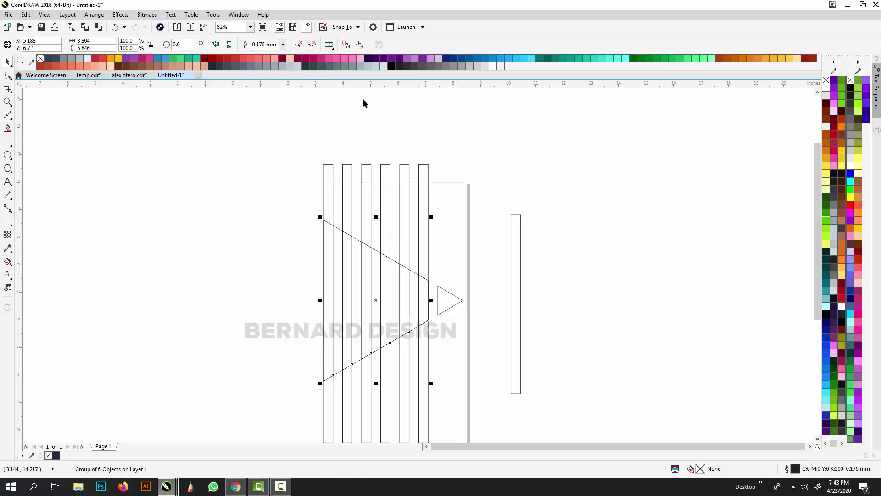
Step: Delete the original full-height bar group and the large trapezoid, keeping only the intersected strips and the tip
drag(368, 183, 260, 171)
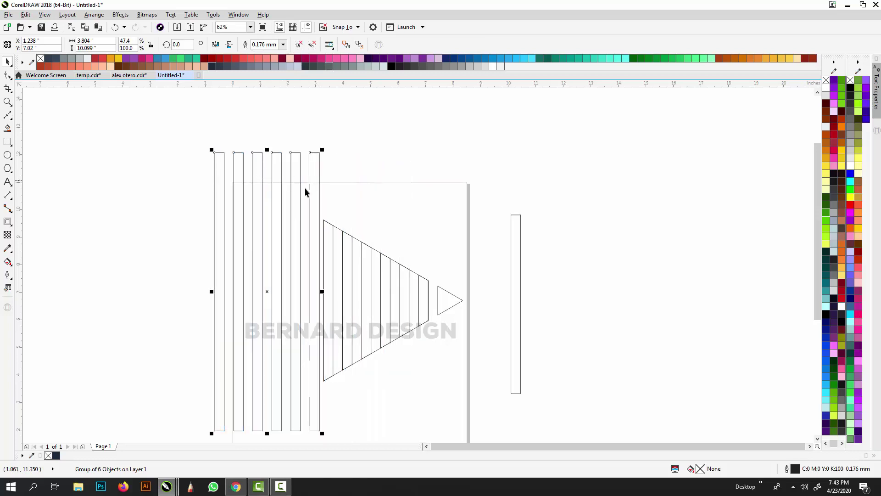
key(Delete)
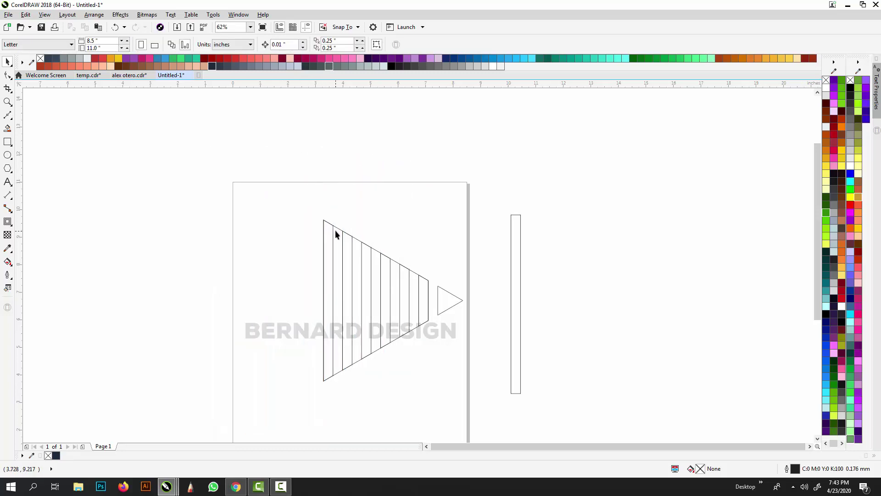
drag(413, 276, 294, 221)
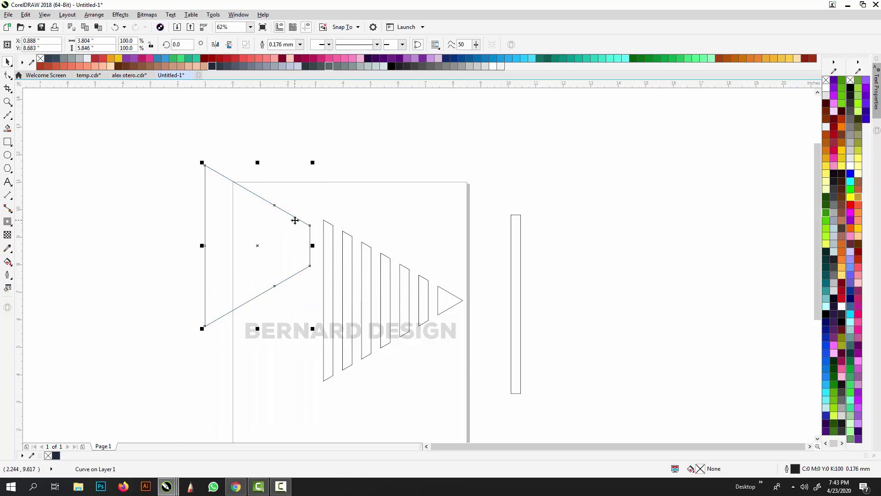
key(Delete)
Step: Ungroup the six slanted-end strips into individual objects
click(367, 258)
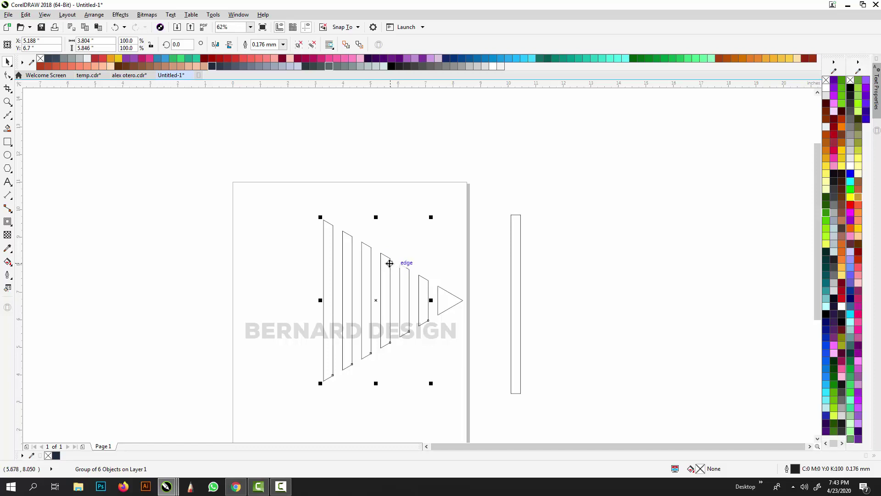
key(ctrl+u)
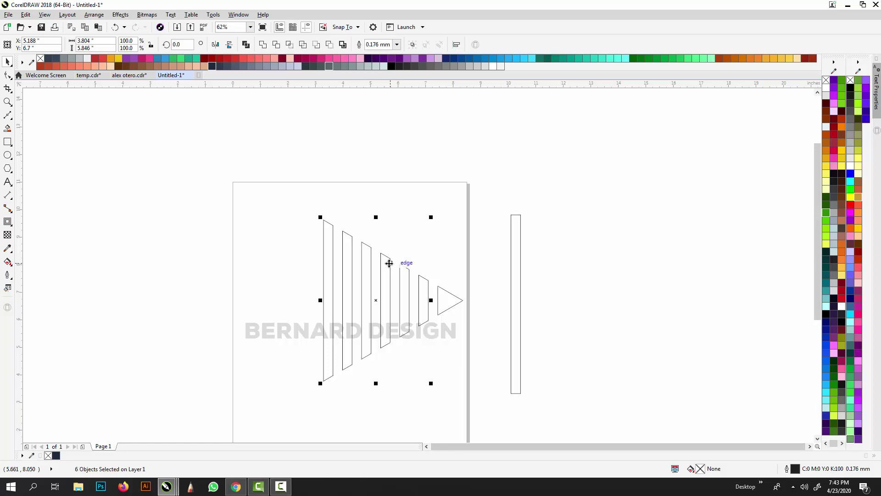
click(479, 261)
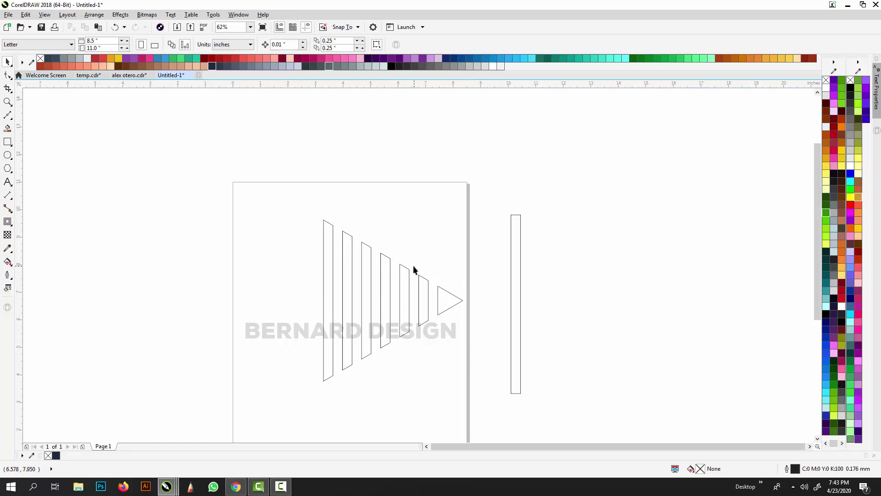
scroll(332, 274, up, 1)
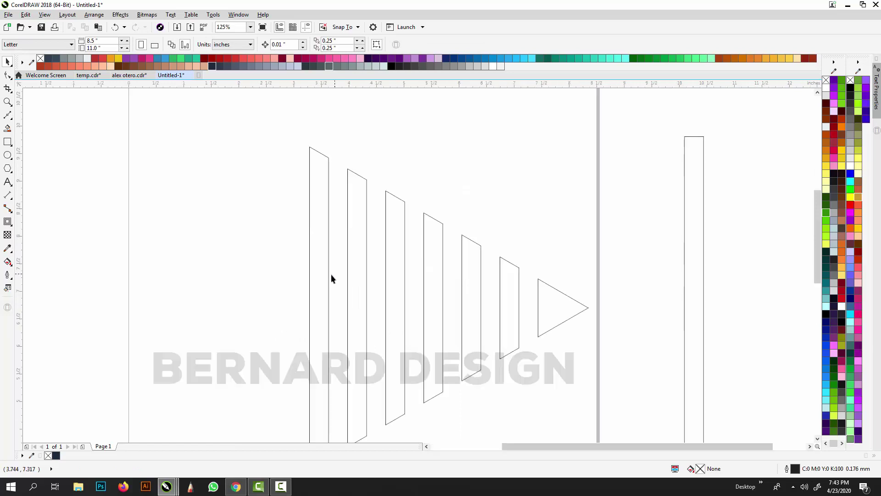
scroll(329, 272, down, 1)
click(330, 272)
click(345, 267)
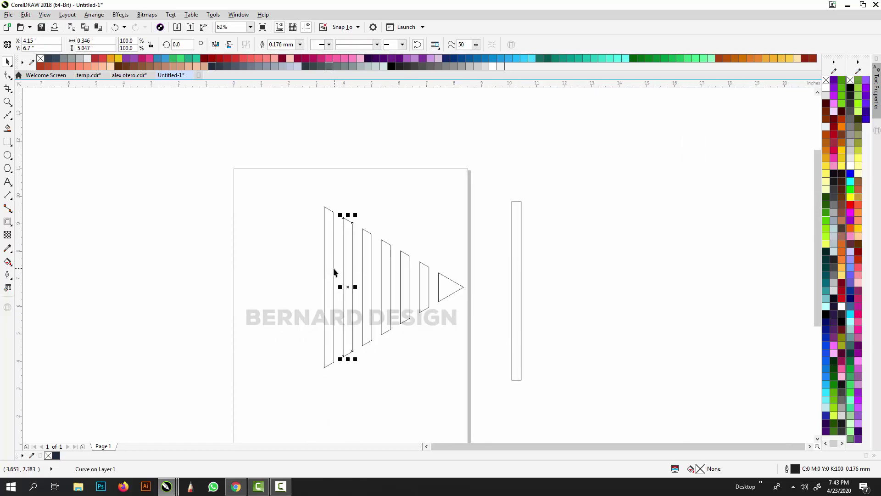
click(332, 266)
click(425, 271)
drag(425, 270, 435, 266)
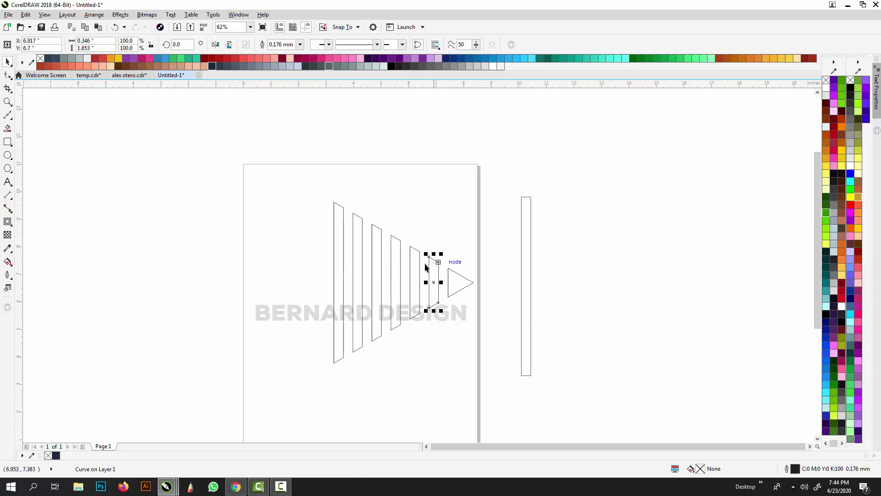
click(7, 142)
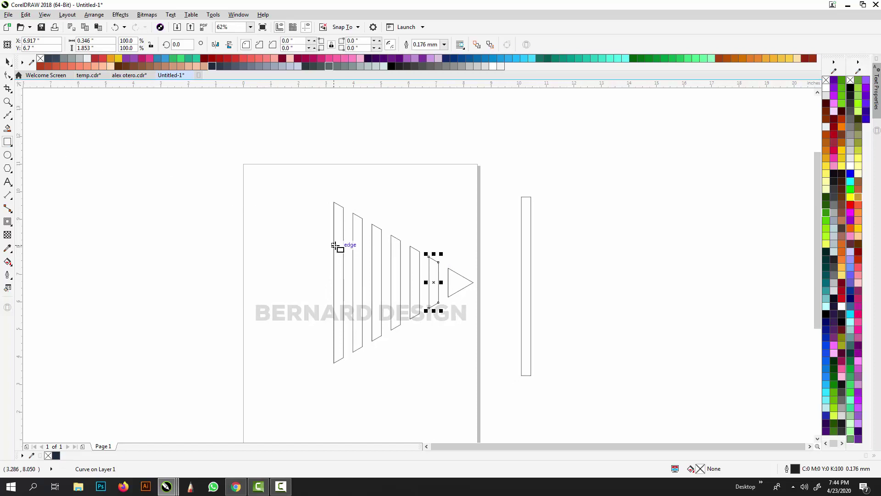
drag(334, 246, 343, 281)
scroll(344, 271, up, 2)
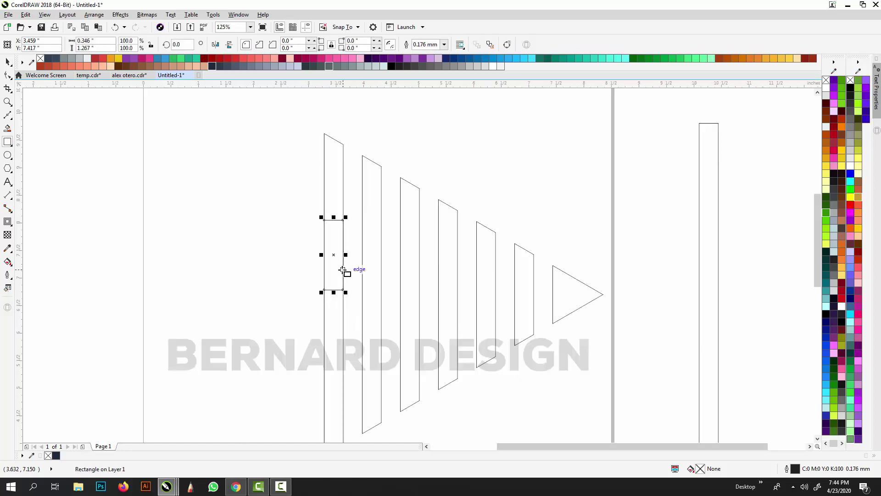
key(Delete)
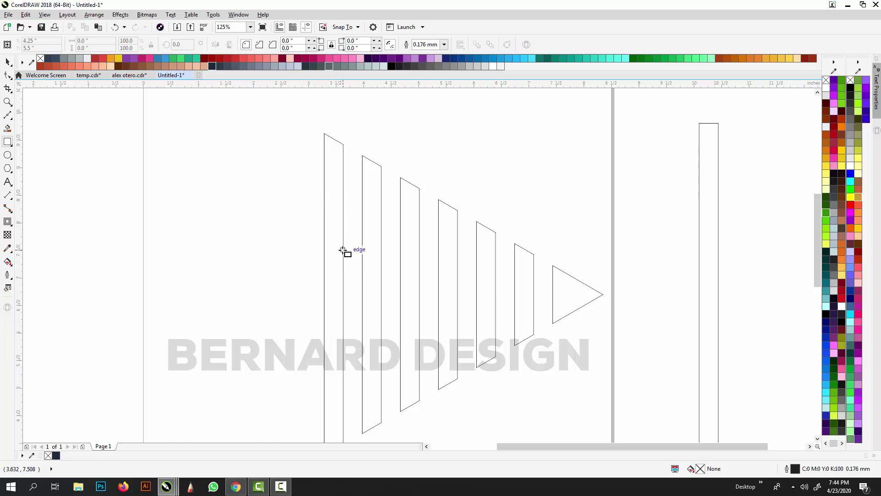
Step: Draw a rectangle spanning the tallest strip's width, about 0.35 inches, and stretch it upward to about 1.05 inches tall
drag(343, 251, 324, 216)
drag(324, 220, 324, 220)
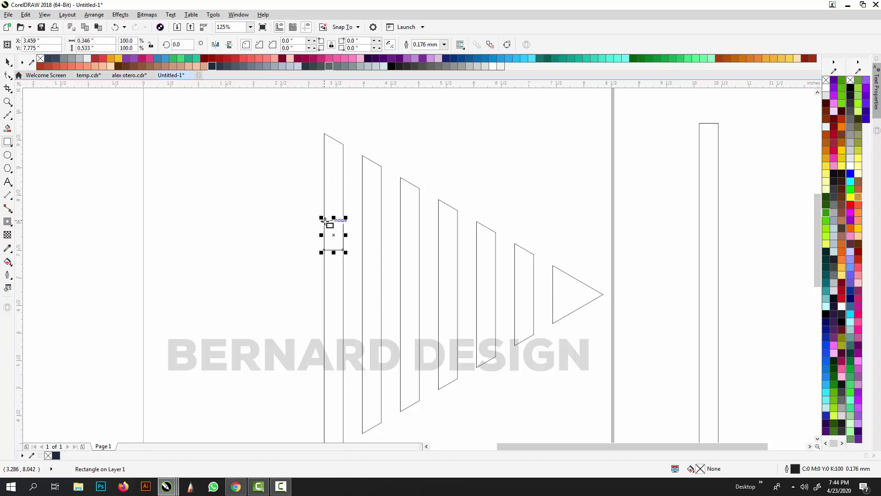
scroll(332, 239, down, 2)
key(space)
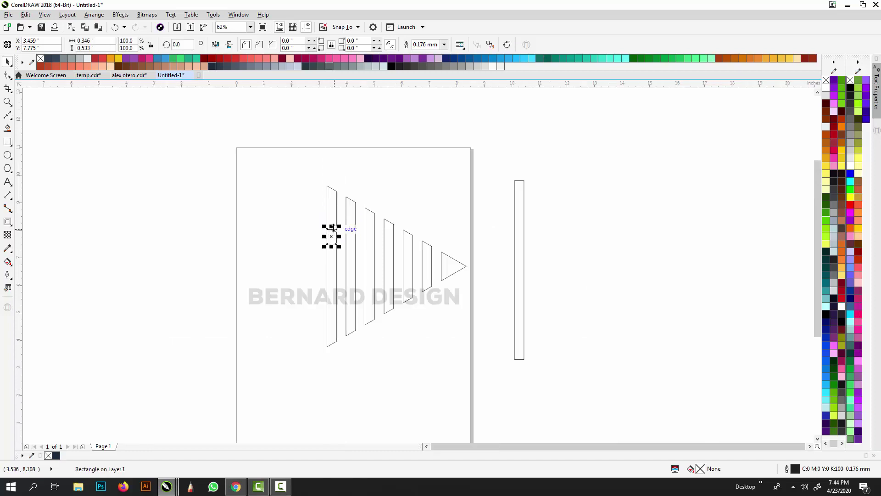
drag(333, 226, 332, 212)
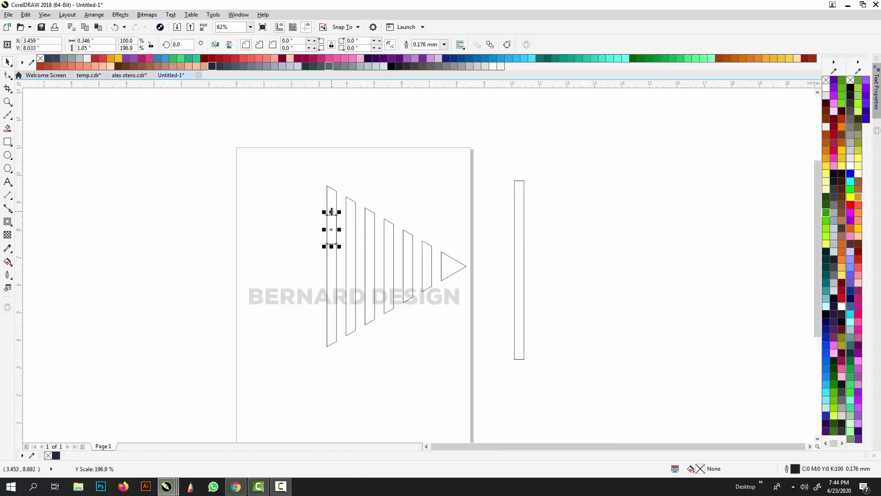
Step: Rotate the small rectangle on the tallest strip to 60° so it parallels the strips' slanted top ends
scroll(331, 211, up, 2)
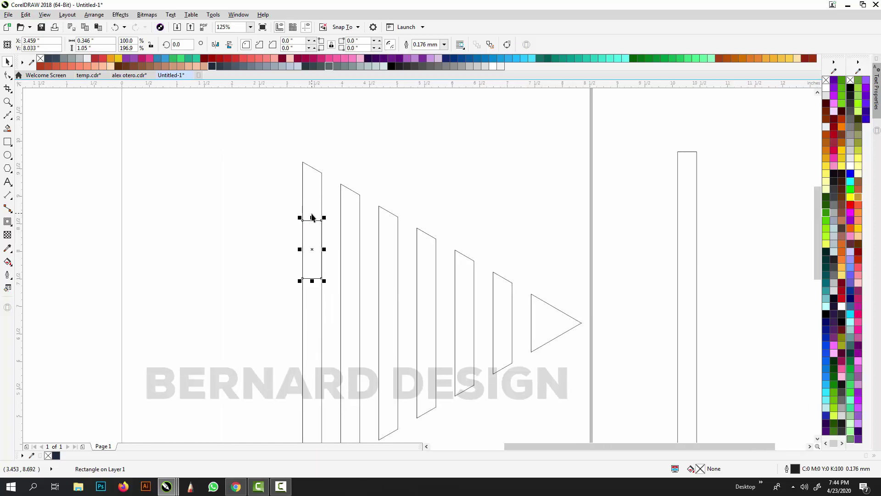
scroll(301, 223, down, 2)
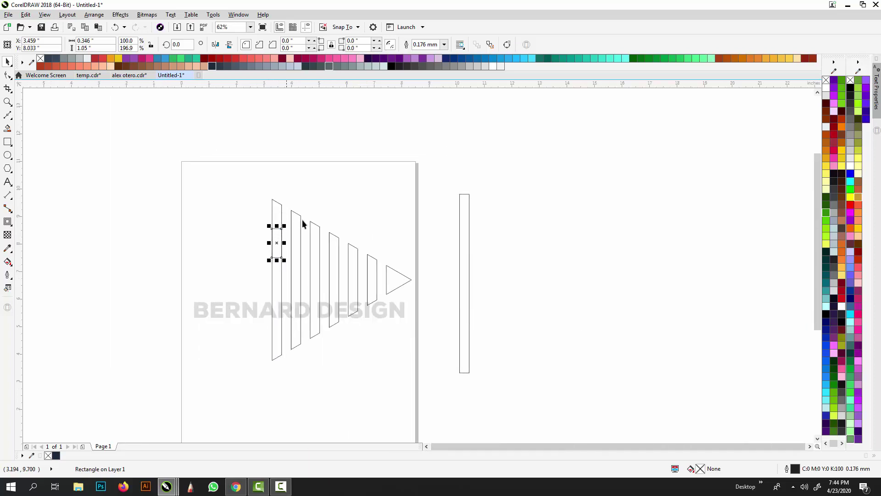
click(276, 229)
click(275, 231)
click(275, 234)
scroll(274, 231, up, 2)
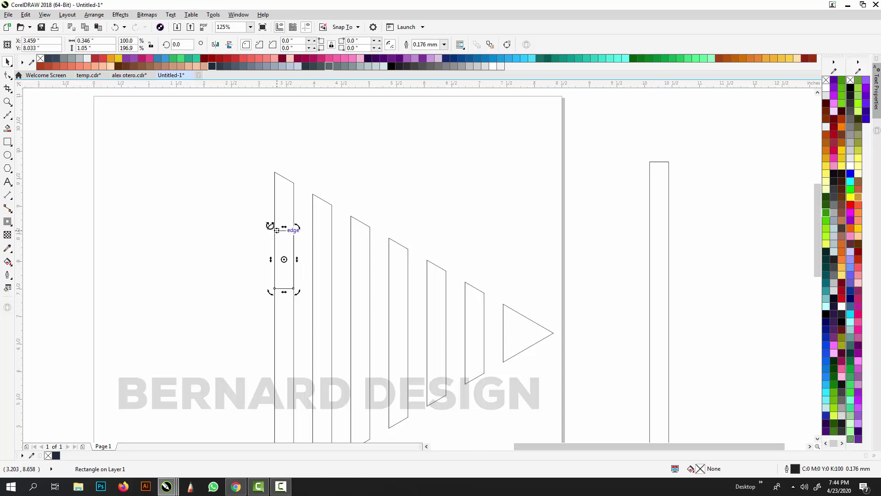
drag(271, 226, 238, 256)
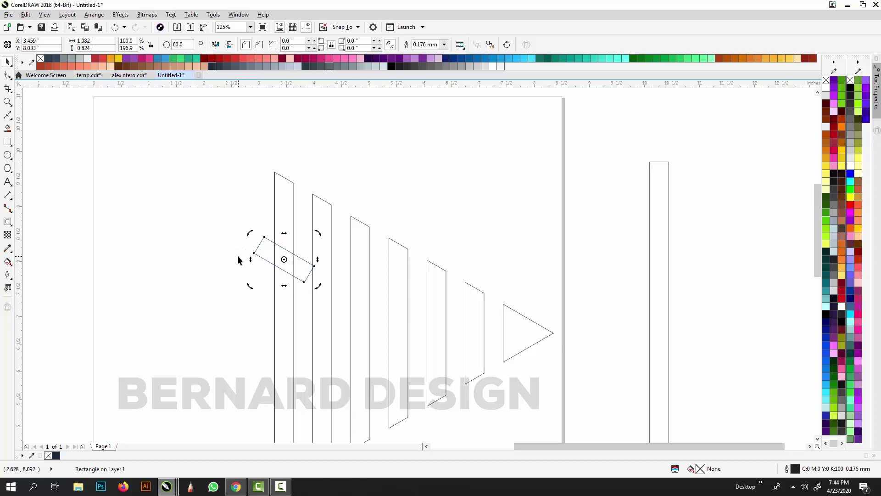
click(234, 256)
click(265, 240)
drag(265, 240, 289, 187)
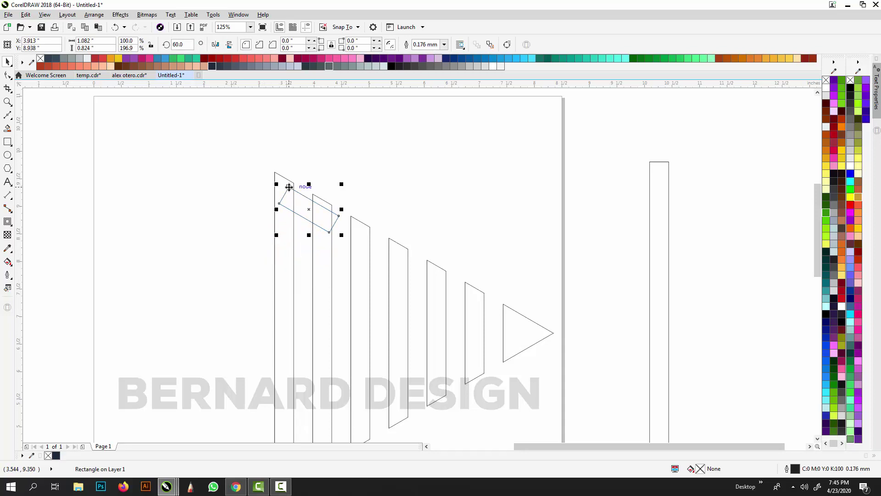
key(ctrl+z)
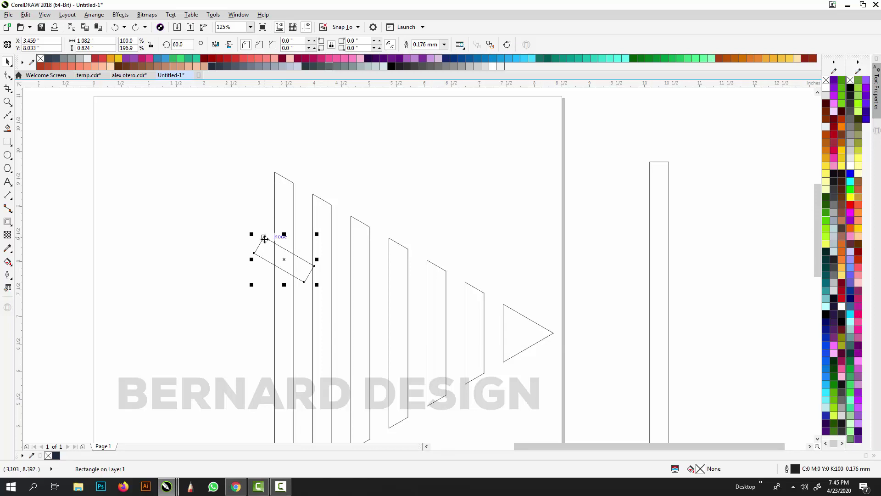
Step: Move the angled rectangle up so its upper long edge lies along the slanted tops of the two tallest strips
drag(265, 238, 281, 176)
scroll(278, 178, up, 2)
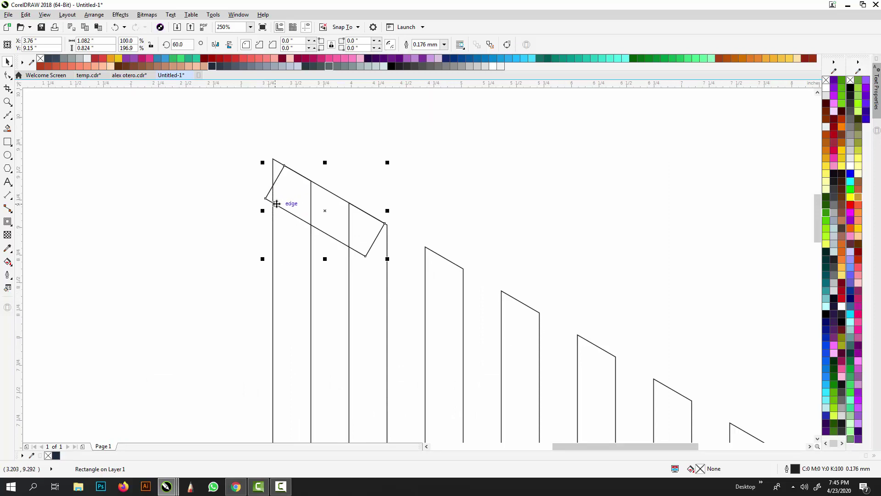
scroll(281, 206, down, 3)
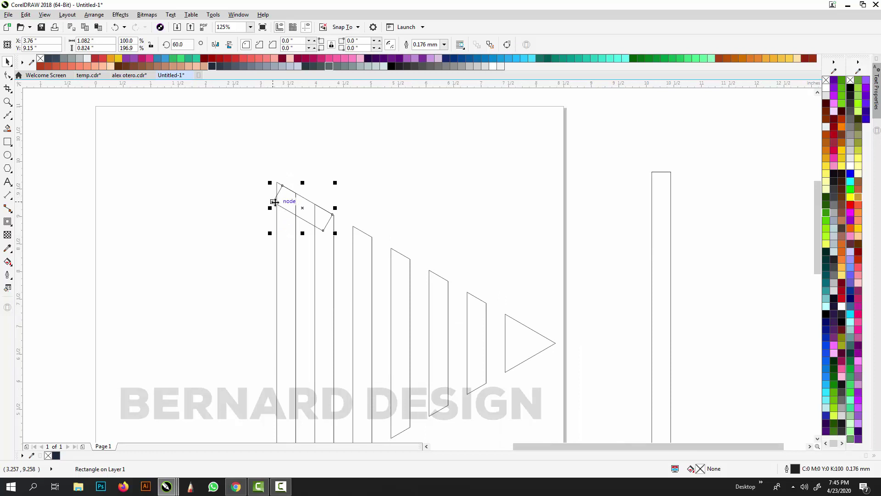
click(274, 202)
scroll(275, 202, up, 1)
scroll(274, 202, down, 1)
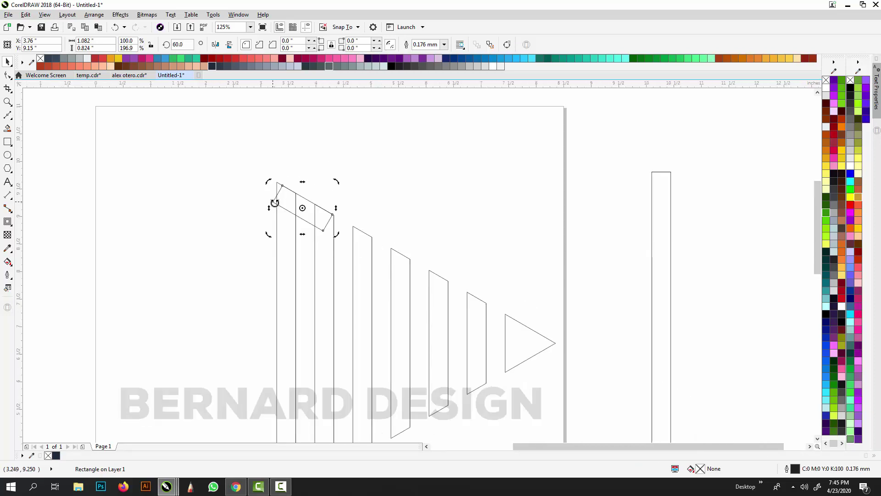
scroll(274, 200, up, 1)
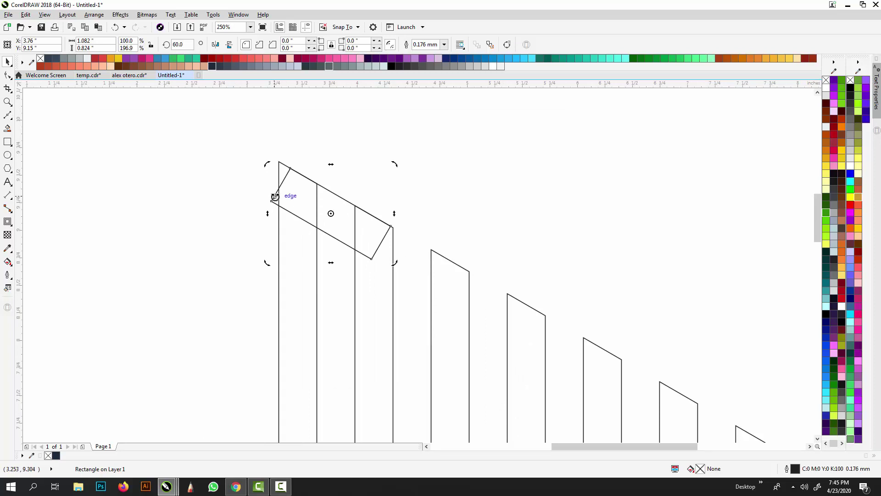
Step: Convert the angled rectangle to curves and move its lower-left node inside the tallest strip, making the shape about 0.91 inches wide
key(ctrl+q)
key(F10)
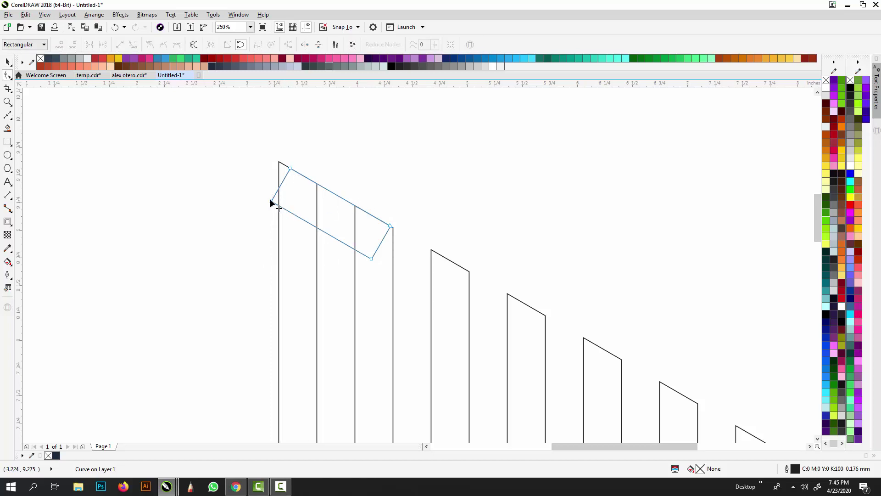
click(271, 201)
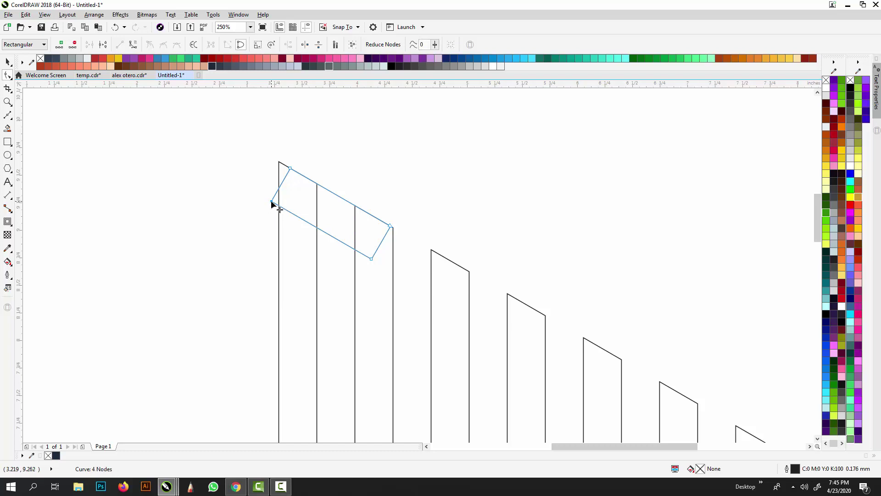
drag(271, 201, 297, 215)
key(space)
scroll(297, 235, down, 2)
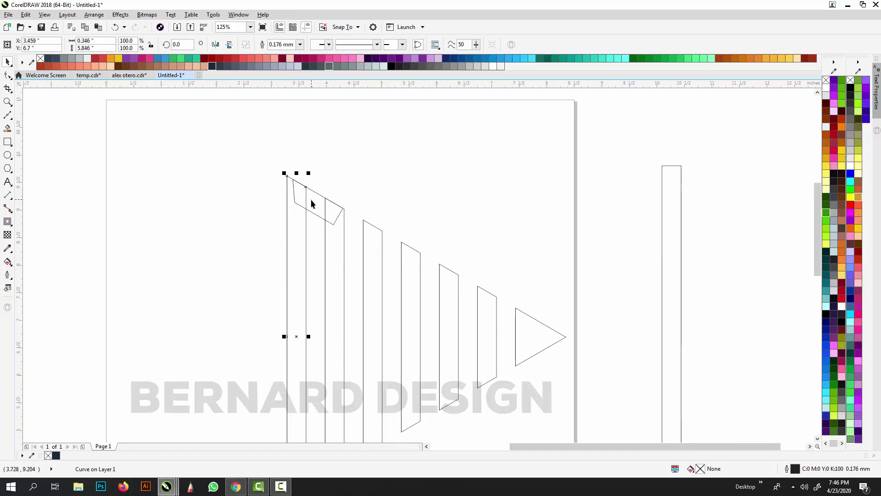
Step: Draw a rectangle across the tallest strip's width near mid-height, about 0.35 inches wide and 1.16 inches tall
scroll(311, 203, down, 2)
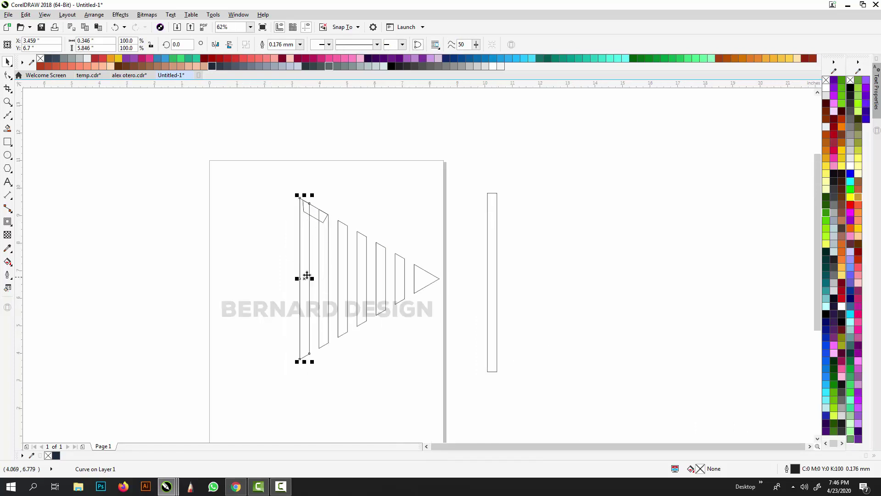
click(8, 142)
scroll(303, 260, up, 2)
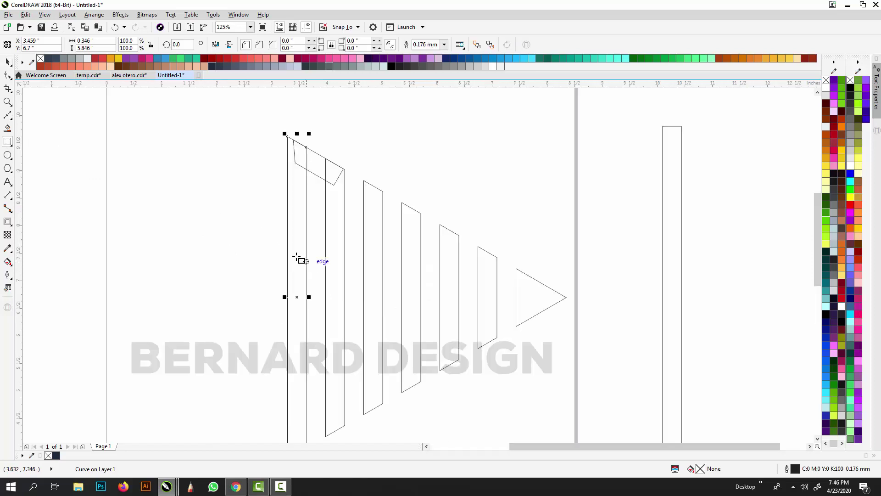
drag(288, 246, 307, 311)
key(space)
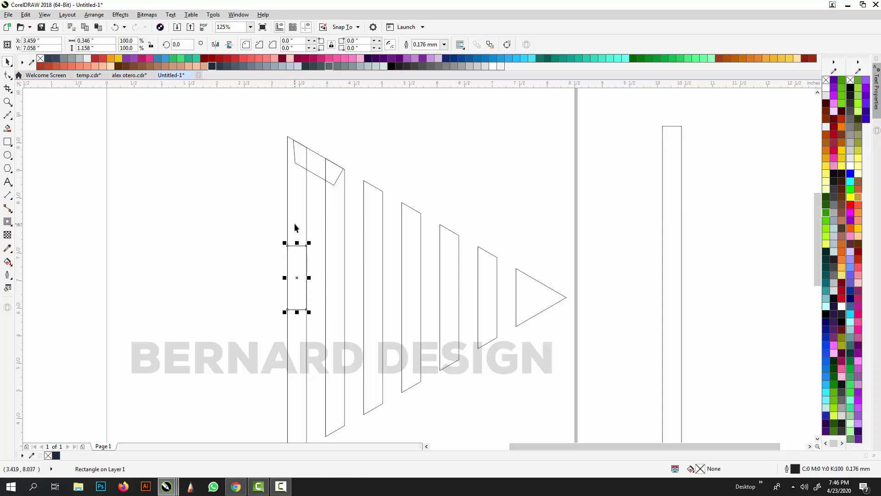
Step: Rotate the new mid-height rectangle to 270° so it lies horizontally across the strips
click(289, 252)
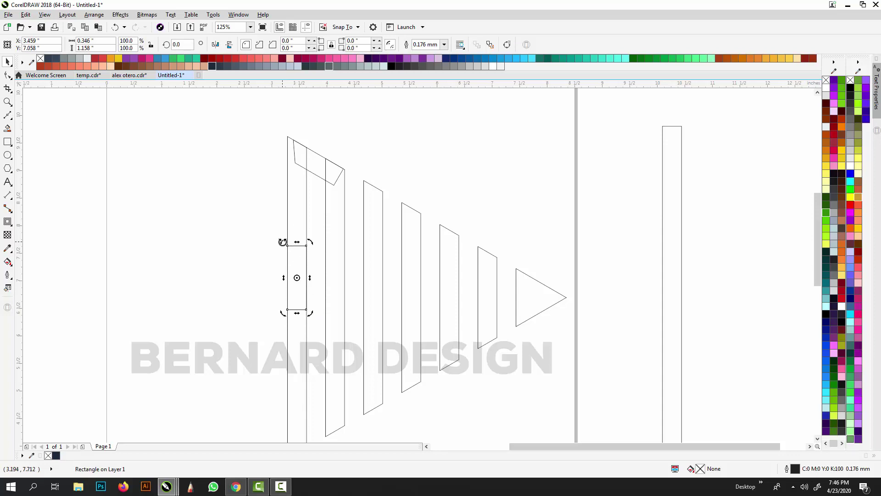
drag(282, 242, 328, 266)
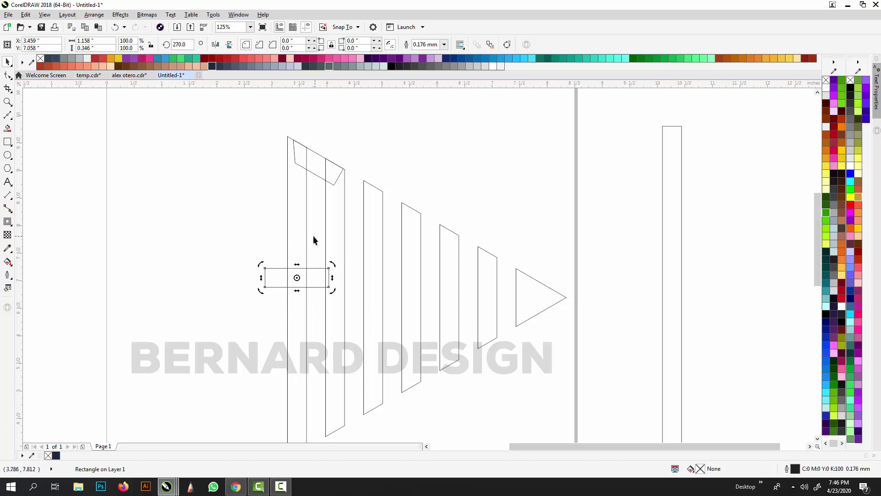
click(315, 238)
scroll(315, 238, down, 2)
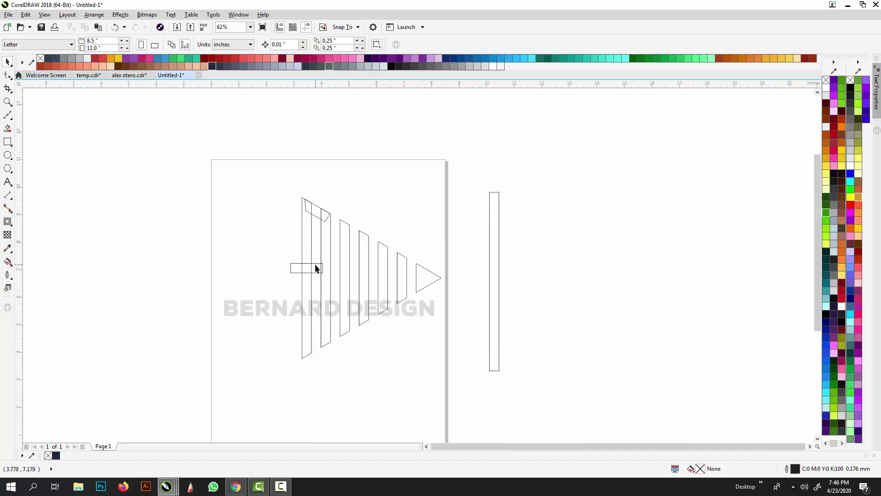
Step: Align the horizontal rectangle's center vertically with the third strip's center
click(315, 262)
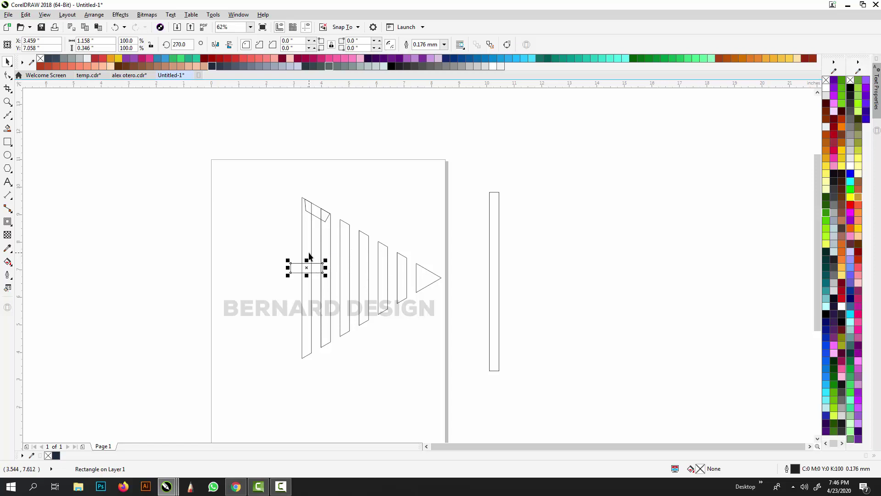
shift+click(344, 256)
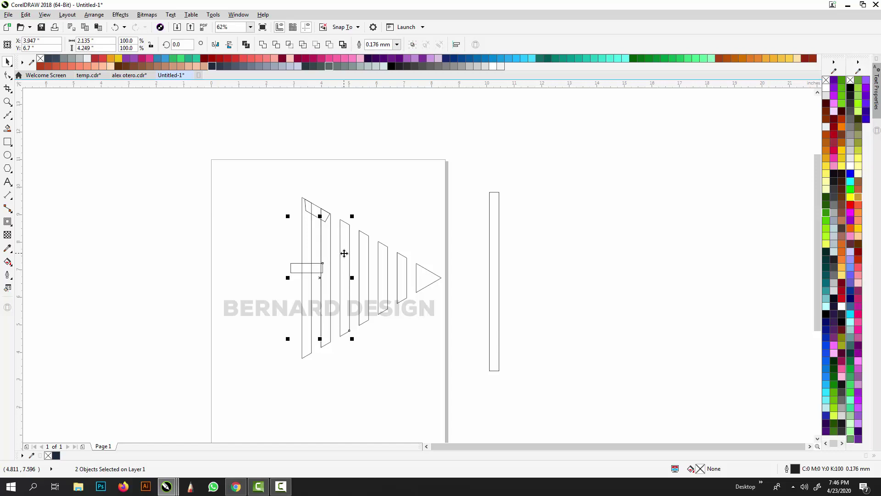
key(e)
click(384, 234)
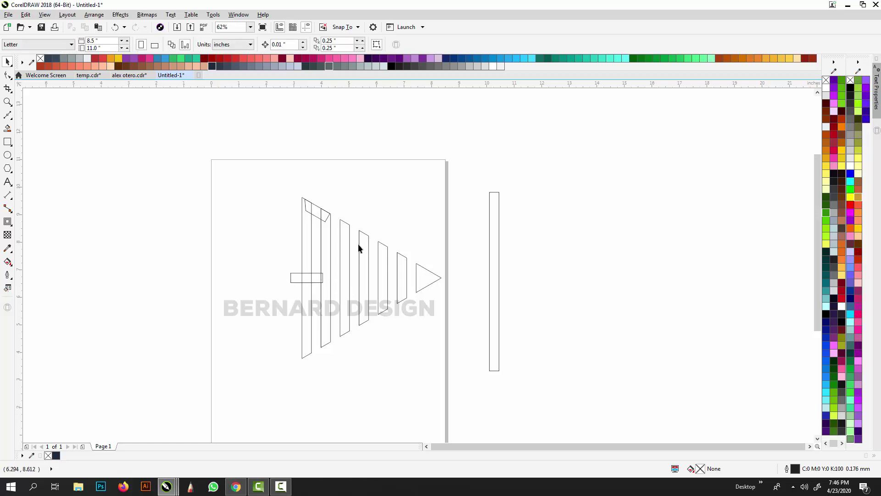
Step: Resize the horizontal rectangle to about 1.04 inches wide, spanning exactly from the first strip's outer edge to the second strip's outer edge
scroll(294, 279, up, 1)
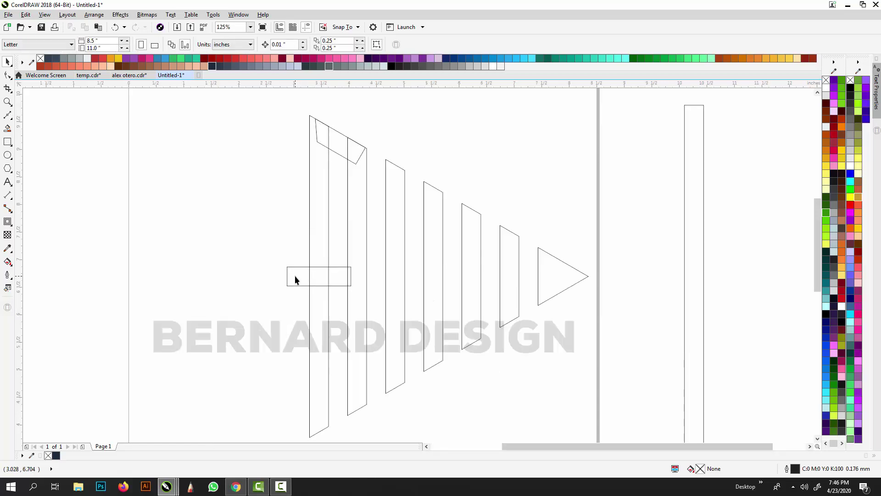
click(295, 280)
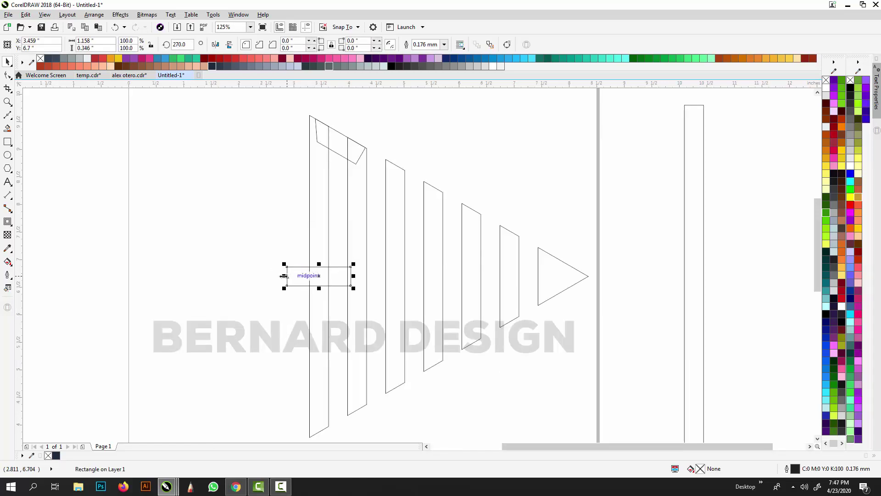
drag(288, 276, 358, 275)
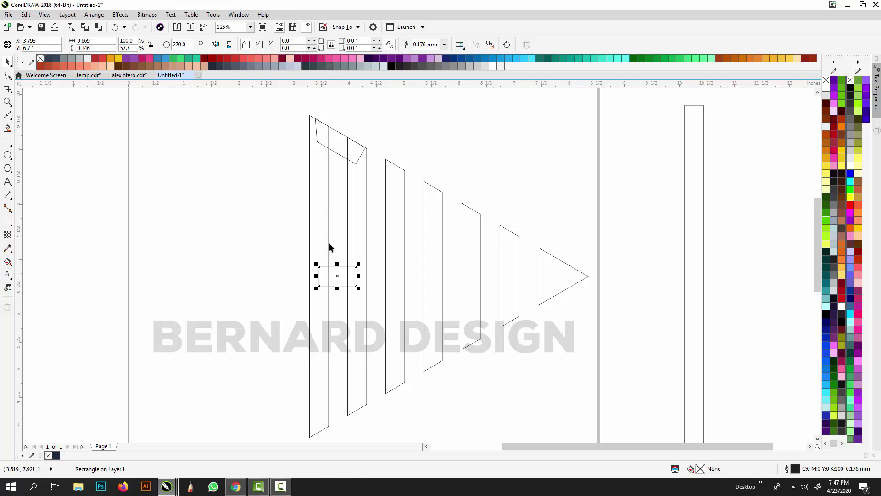
click(326, 241)
click(326, 241)
click(357, 253)
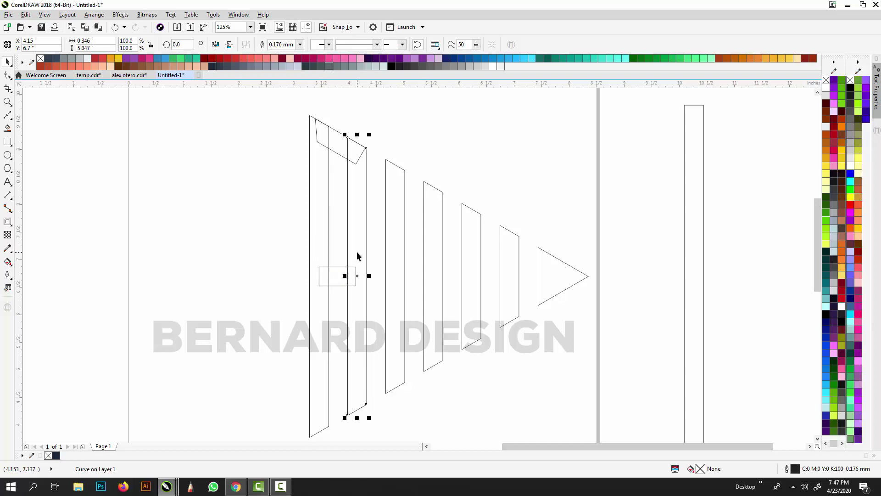
click(346, 272)
mouse_move(359, 275)
mouse_down()
mouse_move(341, 278)
mouse_move(375, 274)
mouse_move(362, 276)
mouse_up()
scroll(358, 267, down, 1)
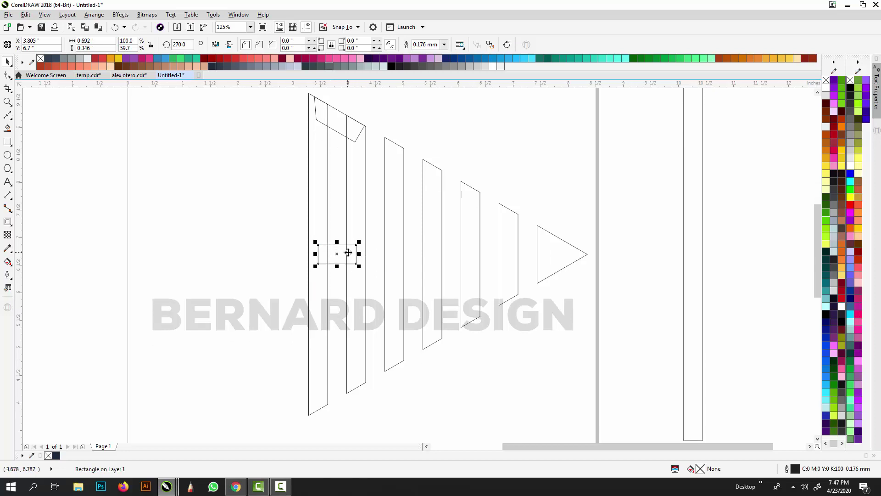
drag(317, 255, 366, 253)
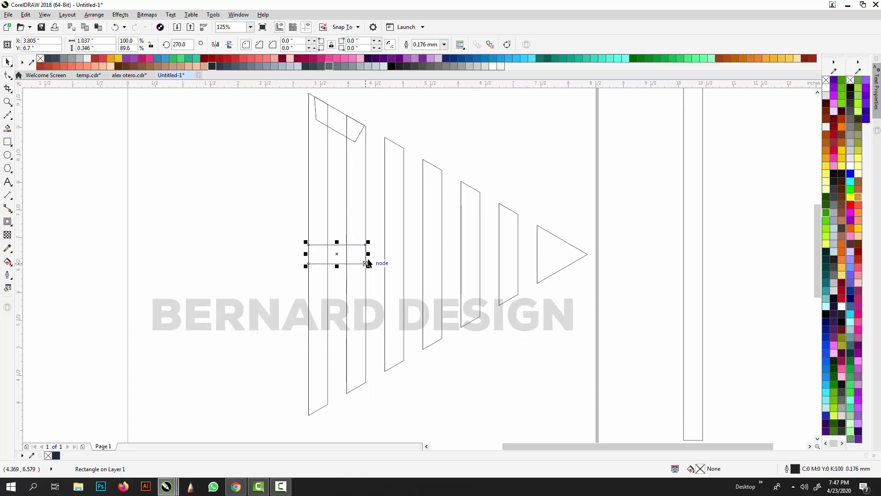
scroll(367, 259, up, 1)
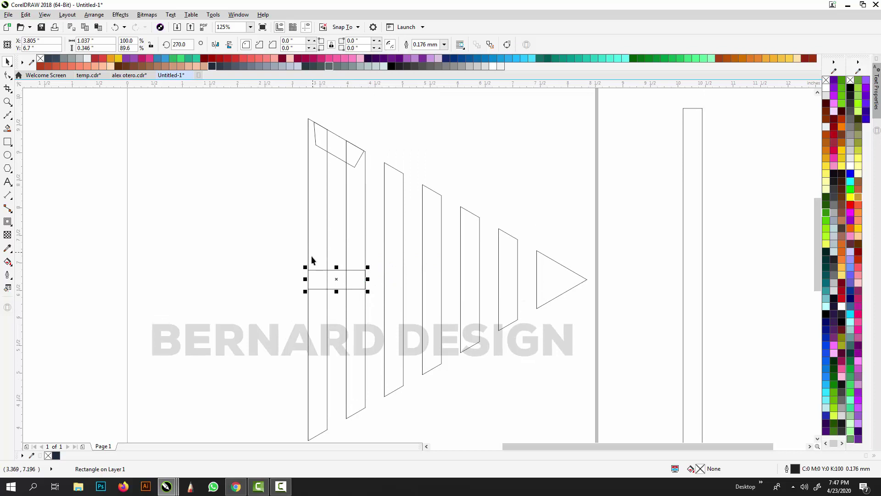
Step: Copy the angled connector from the two tallest strips onto the slanted tops of the third and fourth strips
scroll(320, 250, down, 2)
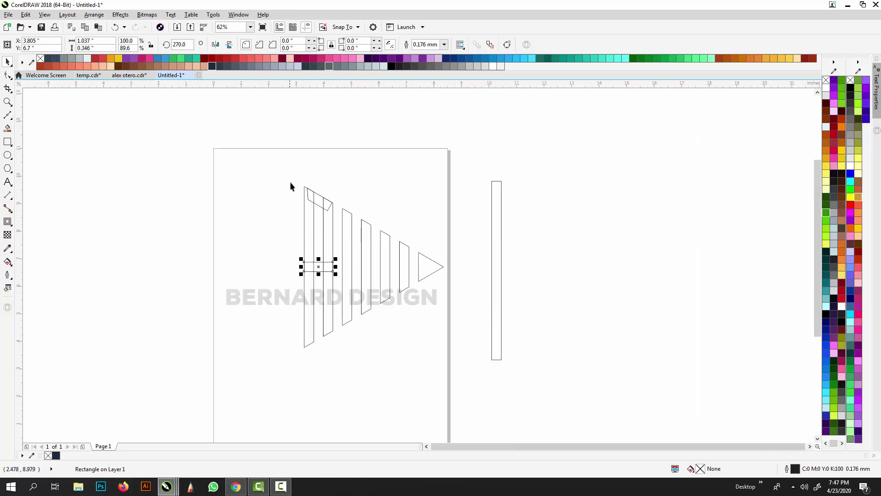
scroll(321, 244, right, 2)
scroll(326, 227, up, 2)
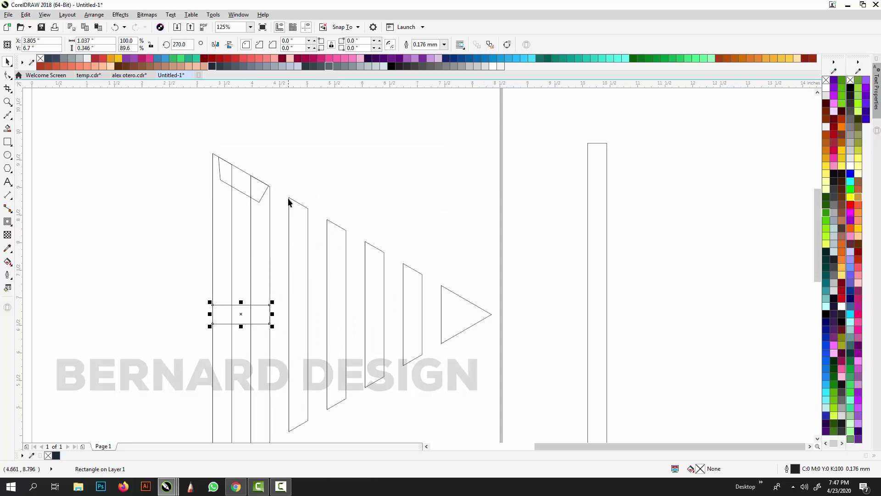
click(243, 180)
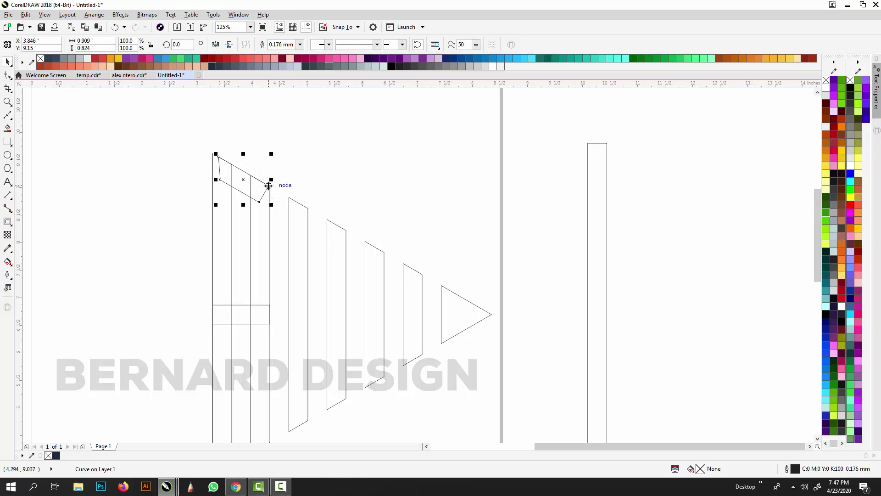
drag(268, 185, 346, 231)
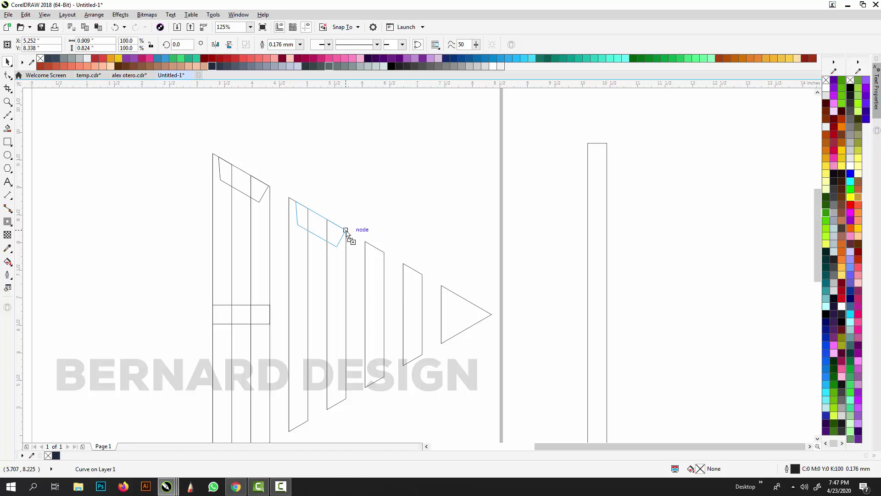
drag(347, 232, 346, 230)
Step: Place a vertically mirrored copy of the angled connector along the slanted bottom ends of the third and fourth strips
mouse_move(321, 198)
mouse_down()
mouse_move(315, 275)
mouse_move(331, 242)
mouse_move(354, 228)
mouse_move(356, 365)
mouse_up()
scroll(320, 280, down, 1)
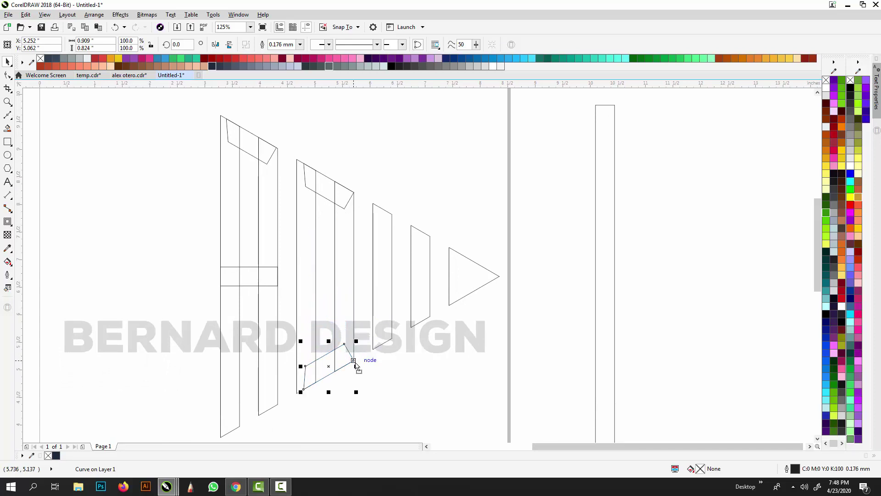
click(371, 373)
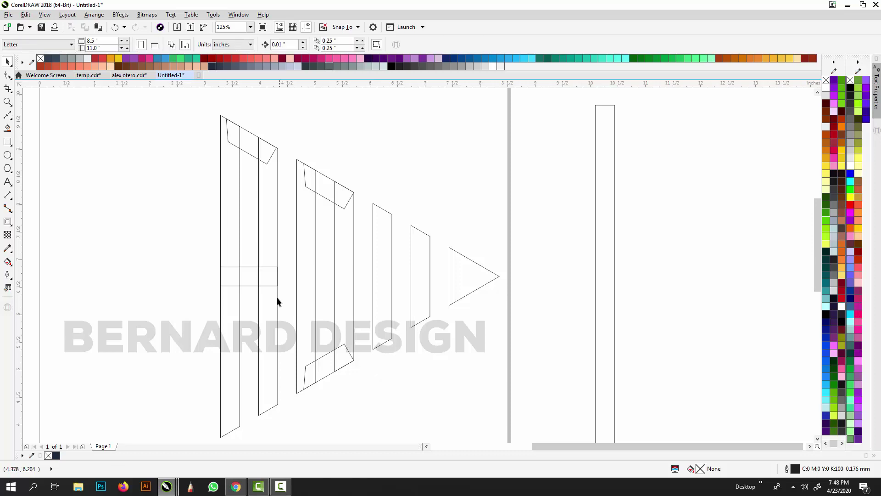
Step: Place a copy of the horizontal rectangle across the third and fourth strips, spanning between their outer edges at the same height
click(254, 277)
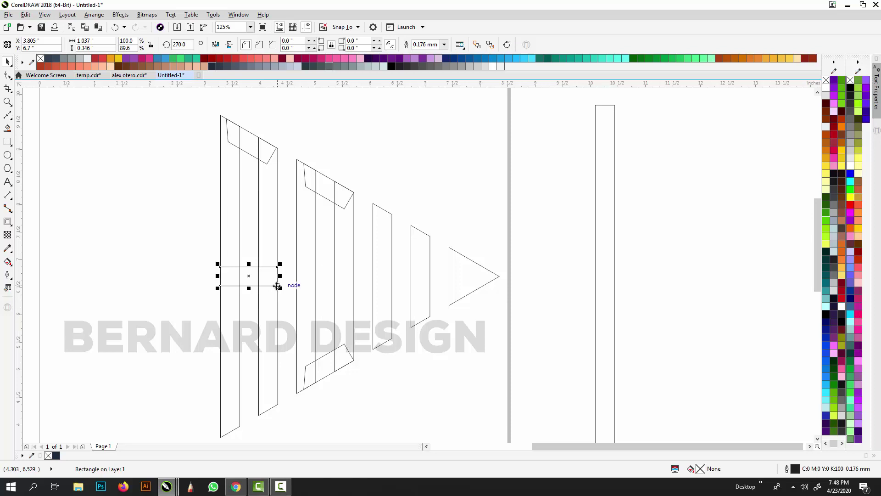
drag(278, 286, 353, 285)
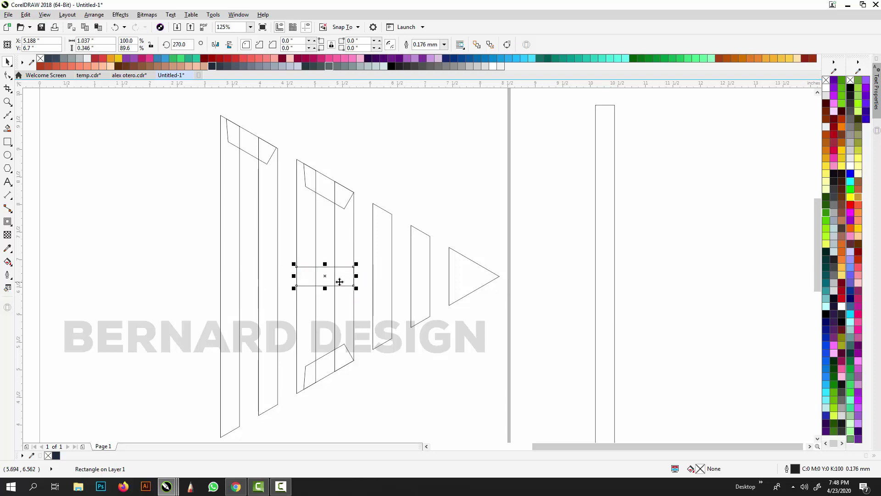
key(ctrl+z)
drag(278, 281, 354, 281)
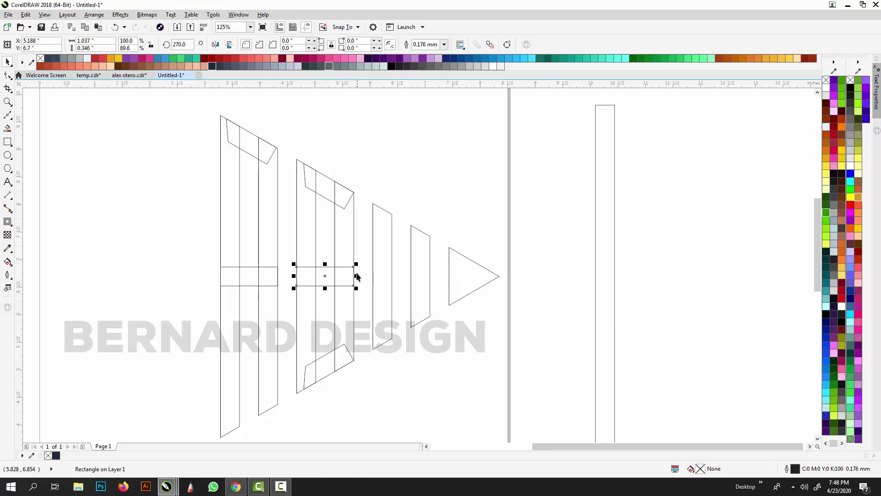
click(391, 195)
scroll(344, 270, up, 2)
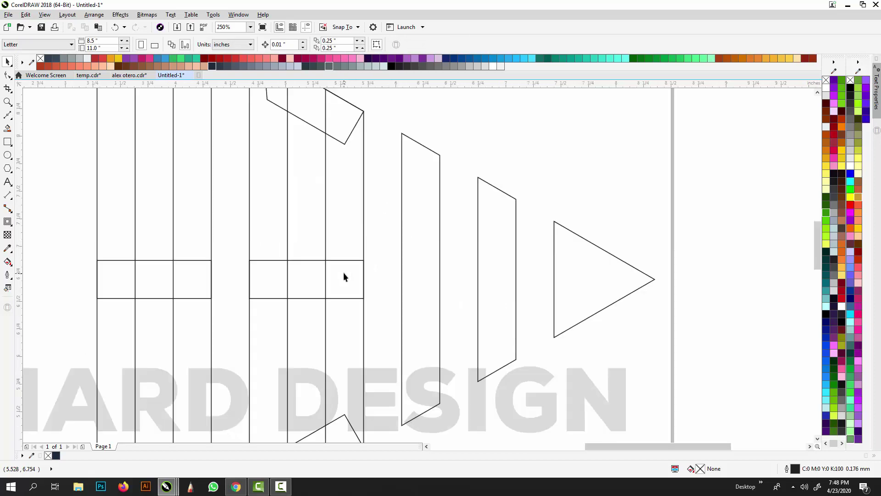
scroll(348, 270, down, 2)
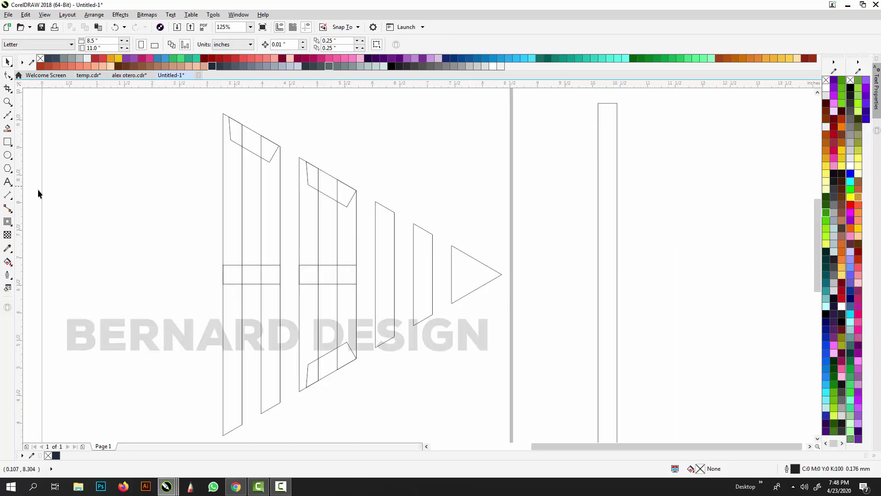
Step: Add a horizontally mirrored copy of the tip triangle, sharing its vertical edge and pointing toward the strips
click(8, 168)
key(space)
click(470, 293)
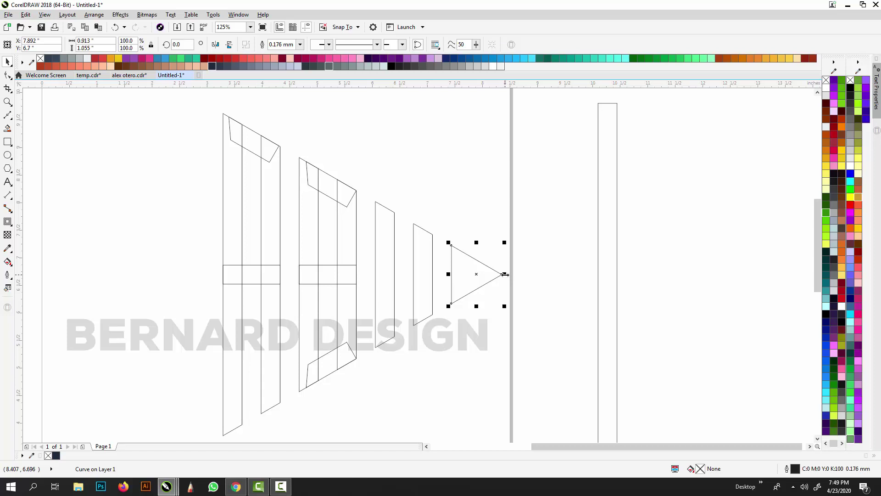
drag(504, 274, 395, 276)
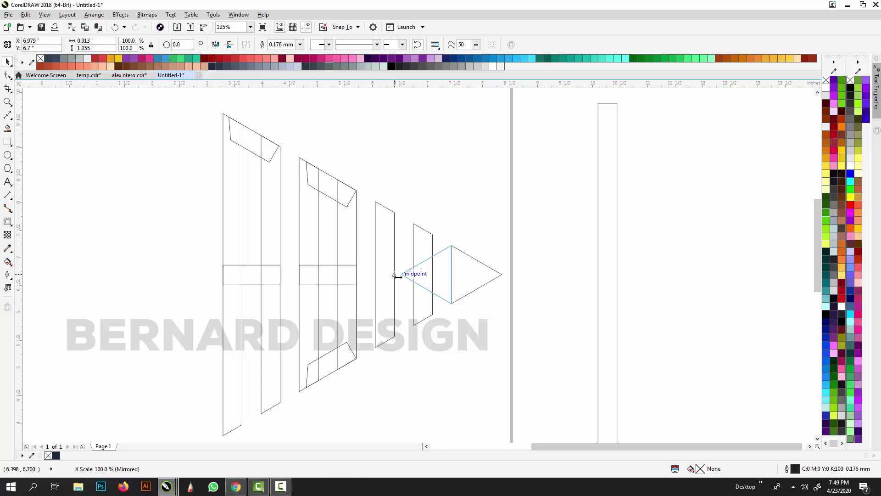
drag(398, 276, 398, 277)
drag(398, 278, 399, 275)
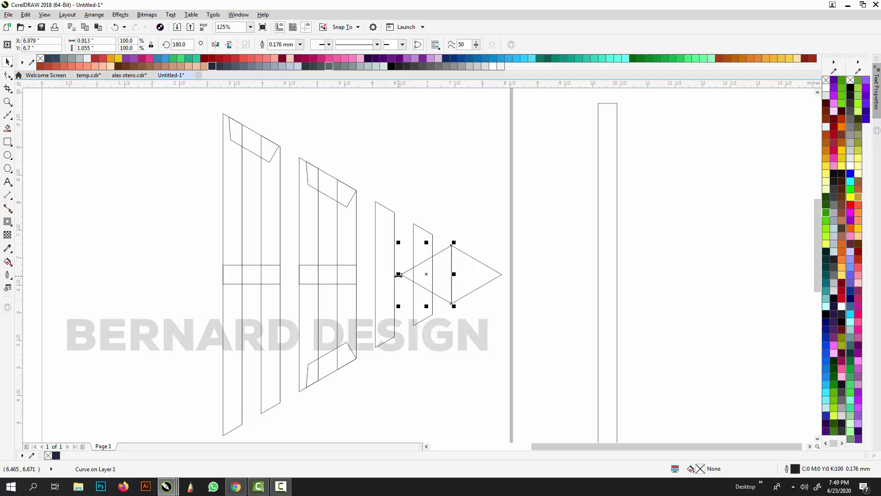
scroll(398, 275, up, 2)
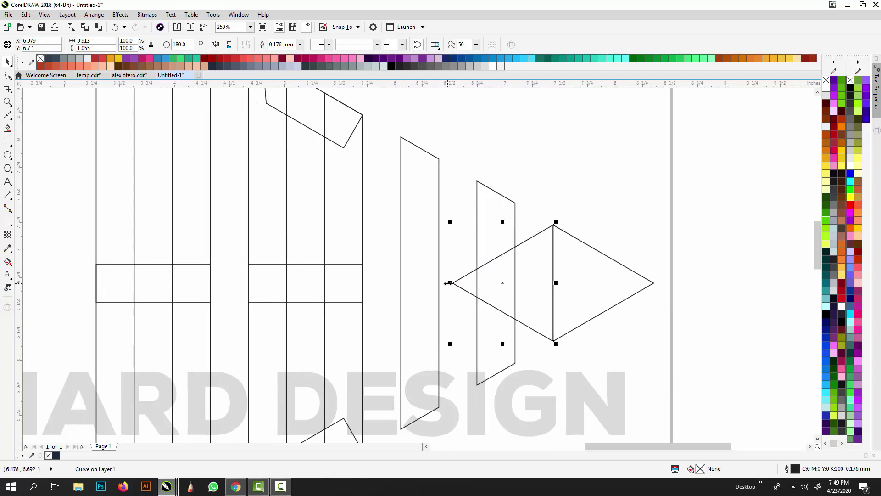
scroll(449, 283, down, 2)
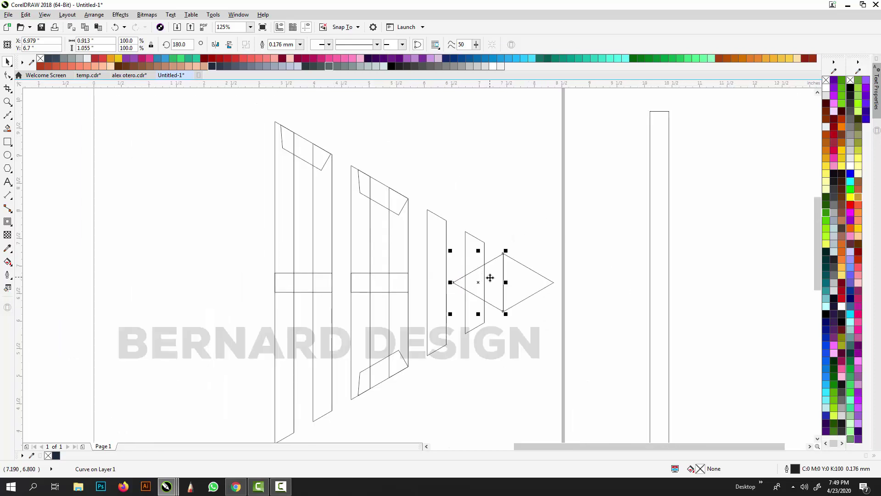
click(408, 232)
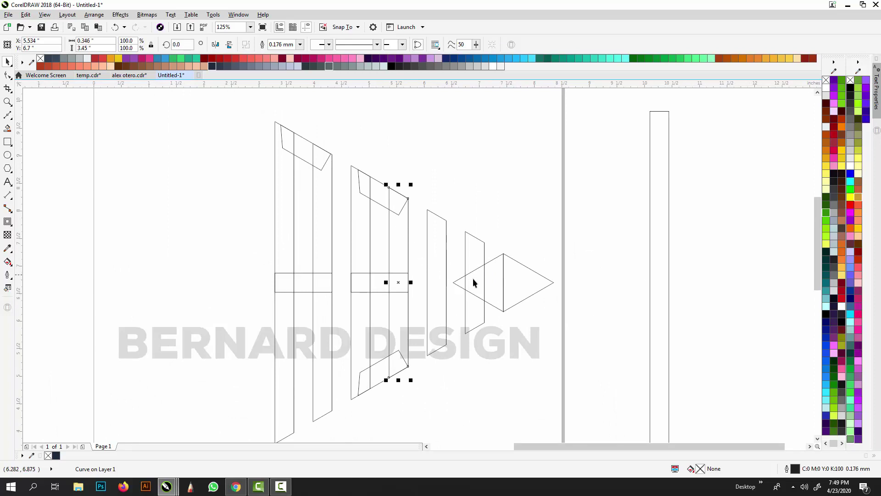
click(496, 277)
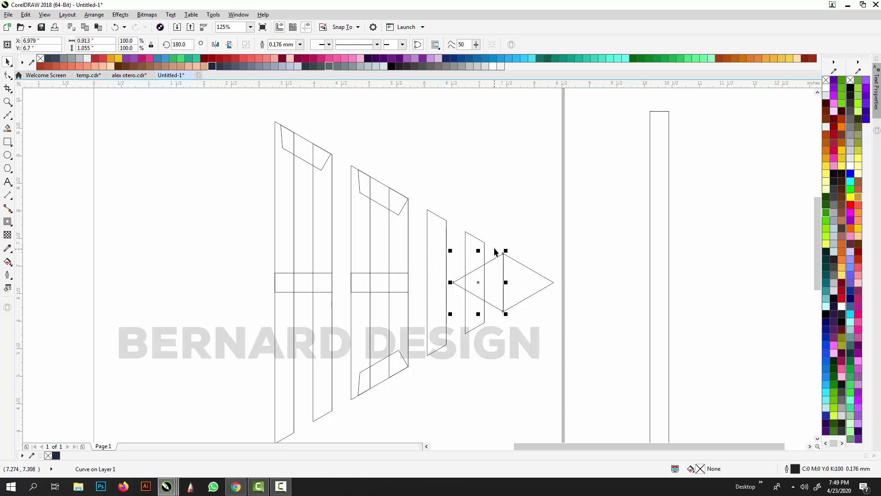
click(496, 263)
click(496, 262)
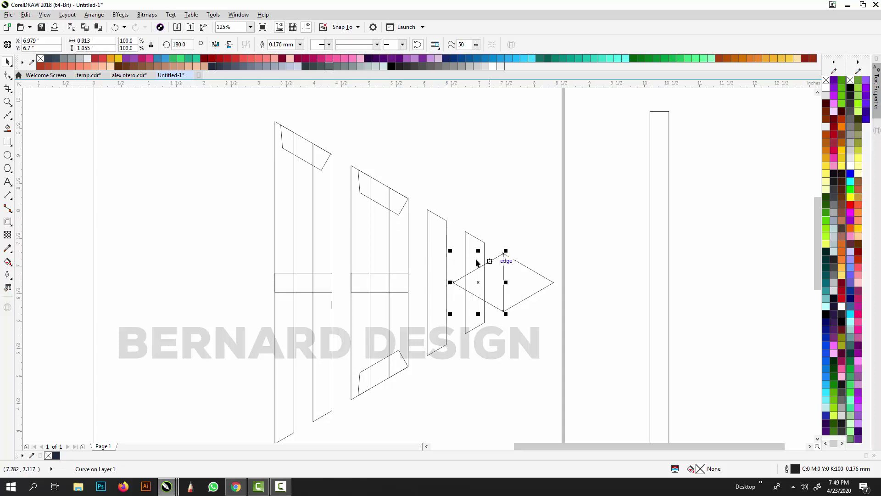
shift+click(434, 252)
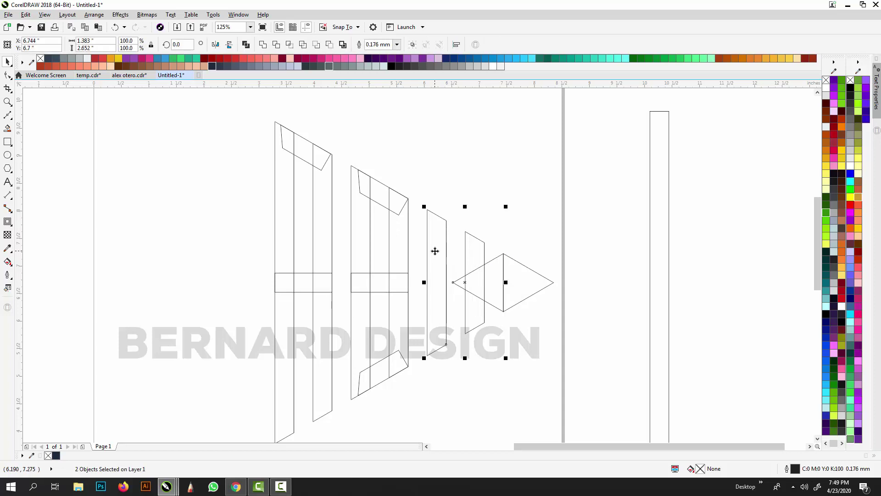
click(511, 239)
click(513, 274)
click(499, 276)
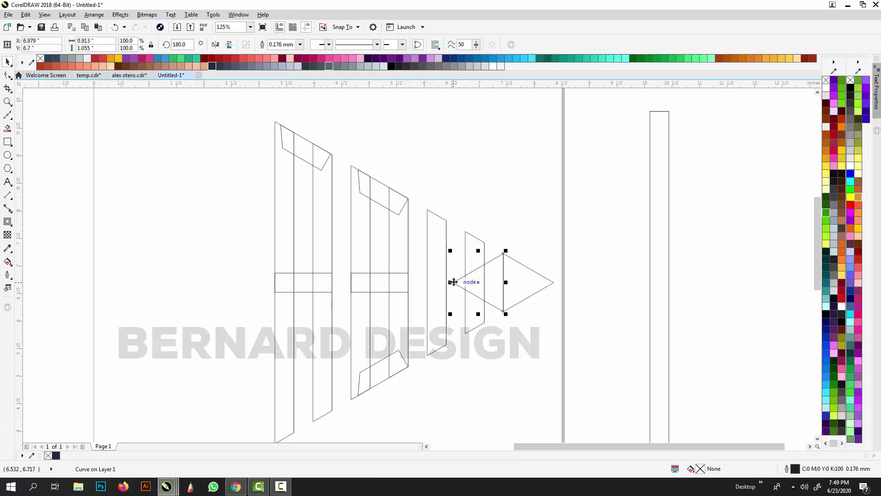
scroll(454, 282, up, 1)
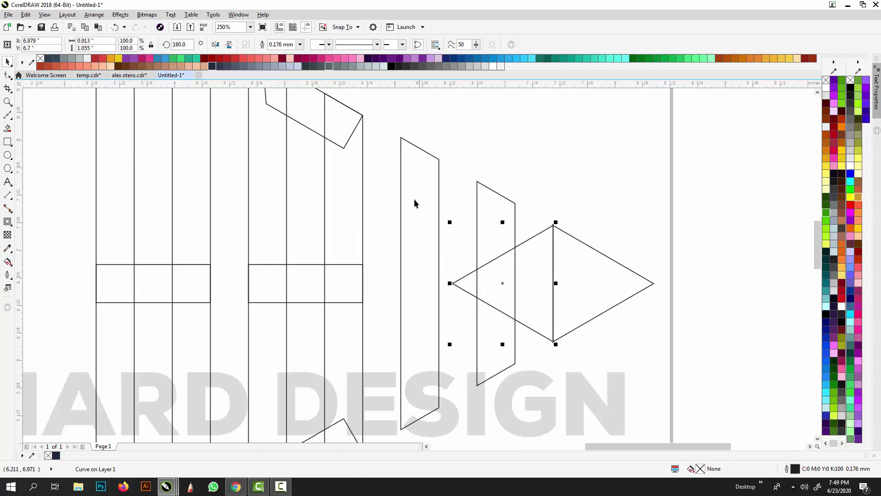
scroll(430, 261, down, 1)
click(424, 252)
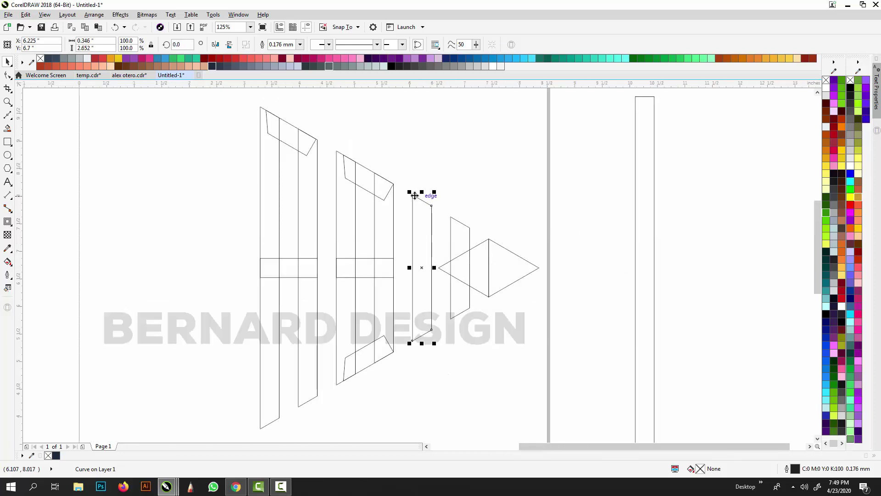
Step: Move the left-pointing triangle horizontally until its point sits midway inside the fourth strip, in line with the angled connector's inner corner
click(438, 271)
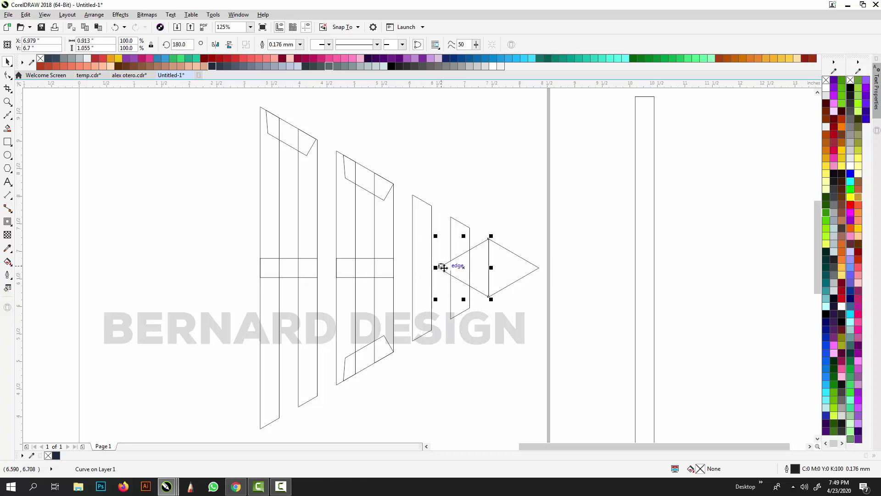
drag(440, 269, 383, 270)
scroll(383, 270, up, 3)
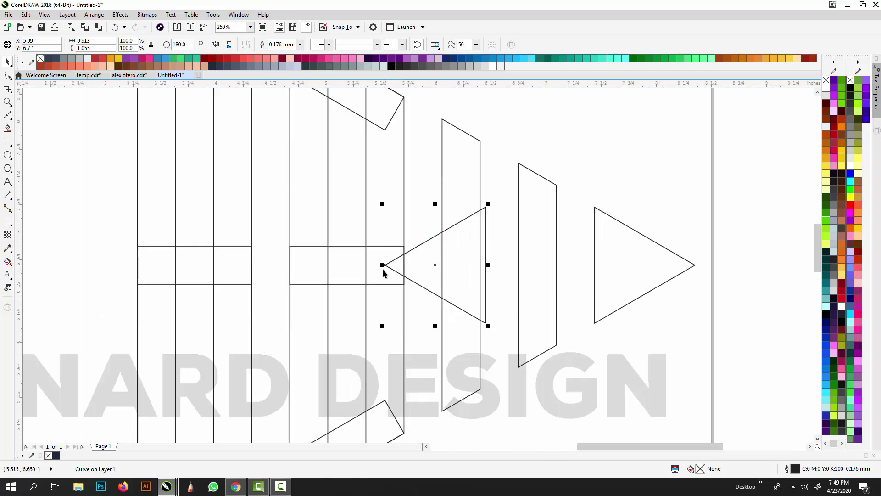
scroll(385, 262, down, 3)
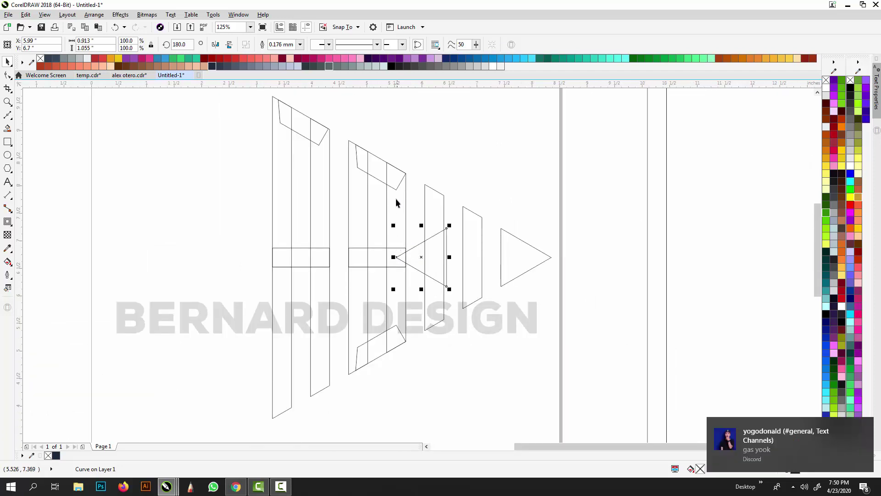
Step: Trim the fourth strip's outer edge with the left-pointing triangle, and move the triangle aside near the tip
click(399, 213)
click(418, 253)
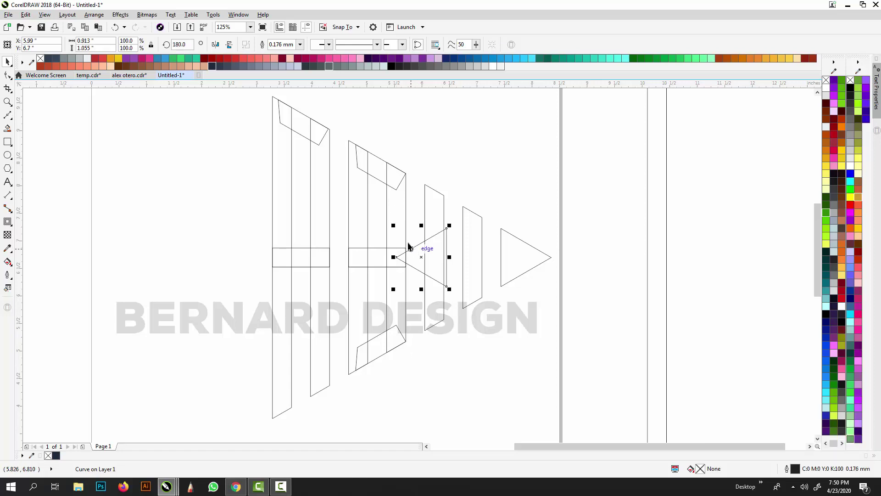
shift+click(397, 213)
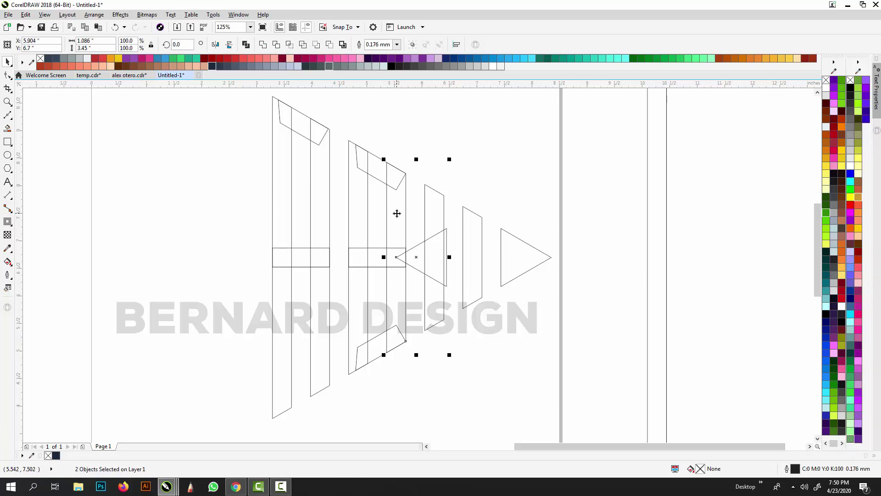
click(277, 44)
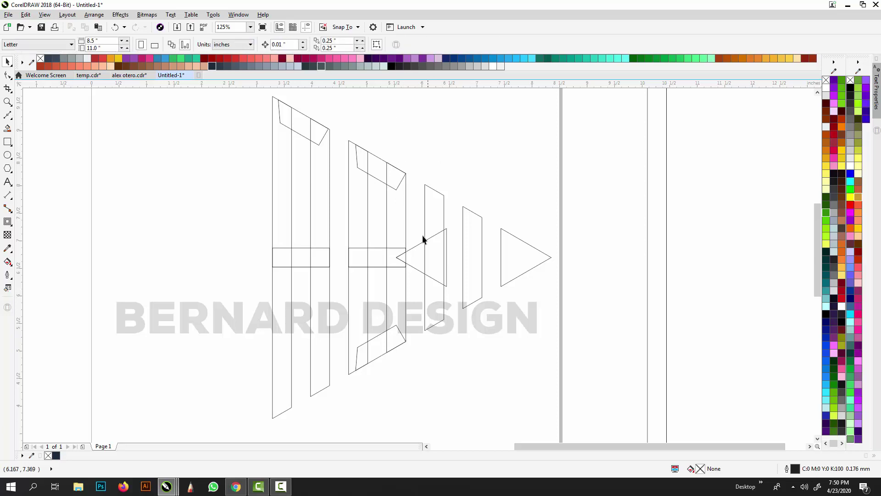
drag(416, 248, 504, 220)
scroll(402, 260, up, 2)
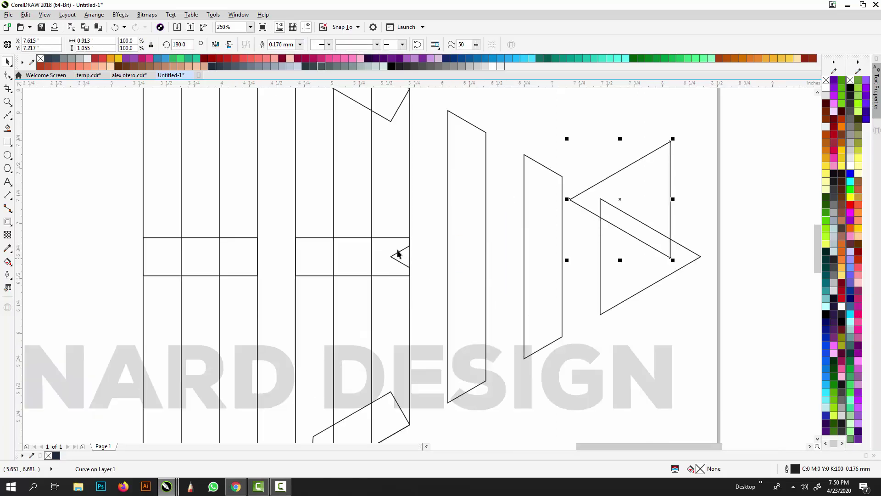
scroll(404, 259, down, 2)
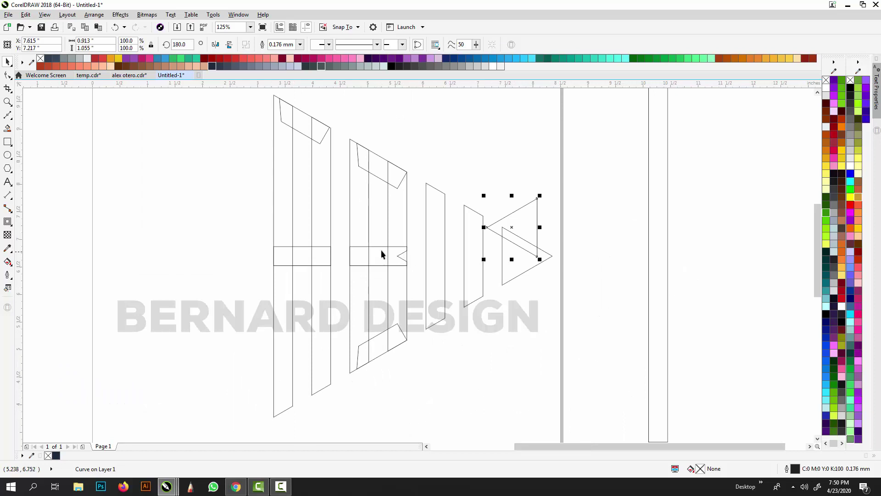
Step: Shorten the horizontal rectangle on the third and fourth strips to about 0.8 inches wide, ending near the notch's point
scroll(378, 251, up, 2)
click(377, 255)
drag(377, 256, 360, 205)
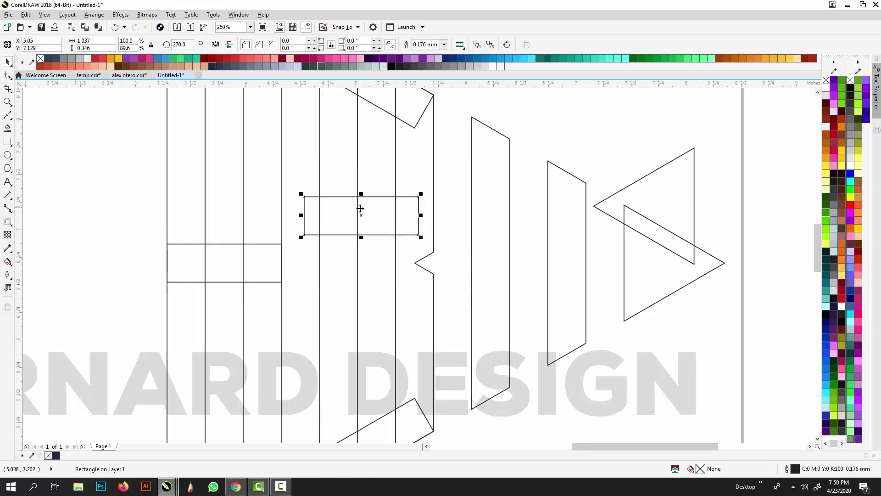
key(ctrl+z)
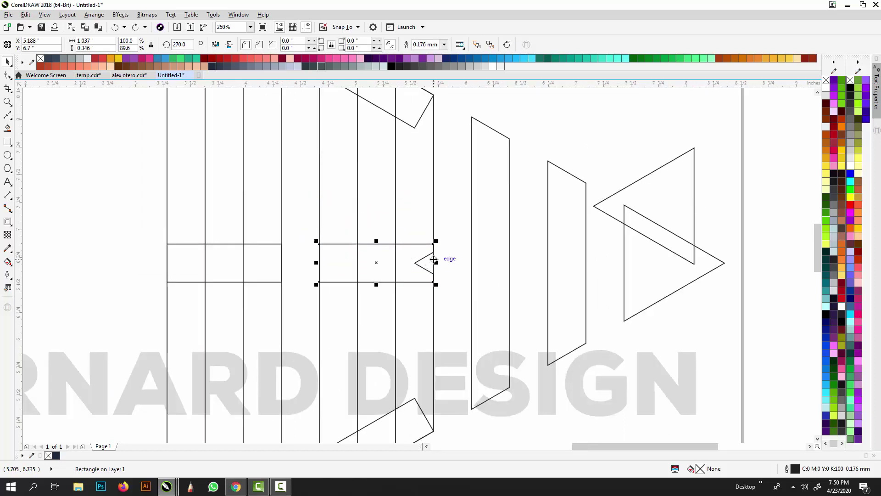
drag(434, 260, 414, 264)
scroll(409, 279, down, 2)
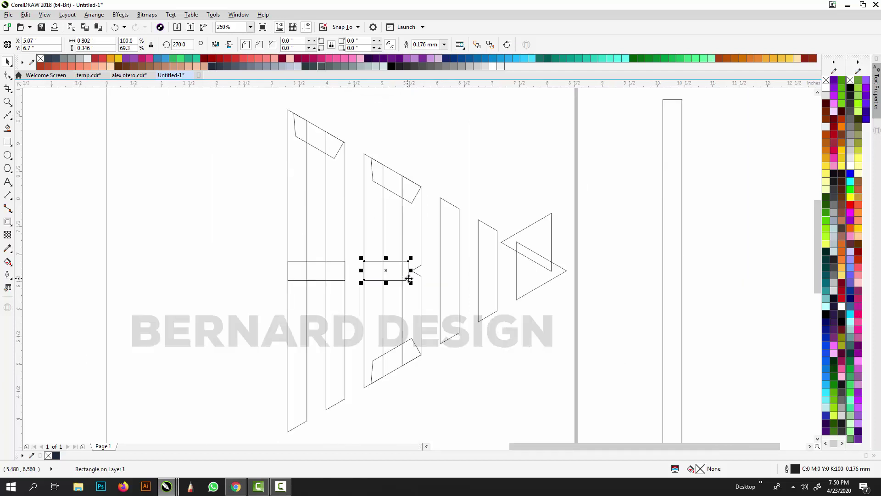
click(466, 199)
Step: Move the left-pointing triangle farther up and outward so it clears the tip triangle
scroll(463, 234, down, 2)
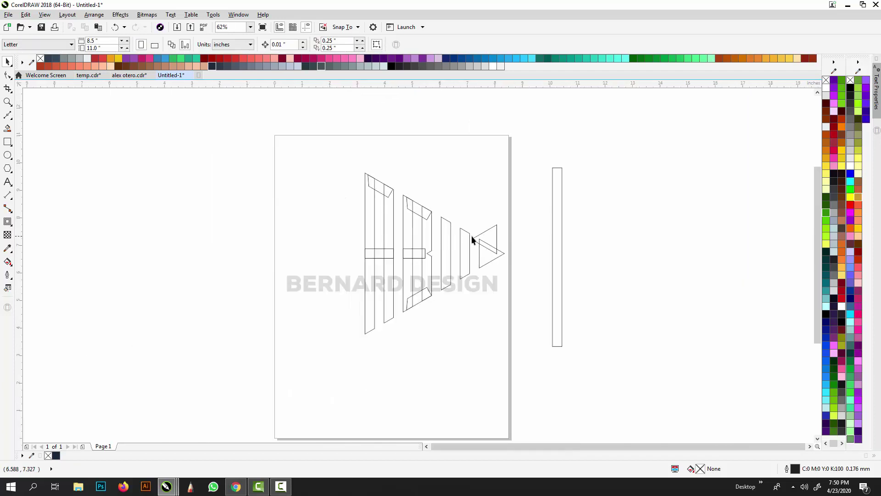
drag(499, 225, 512, 200)
scroll(464, 248, right, 2)
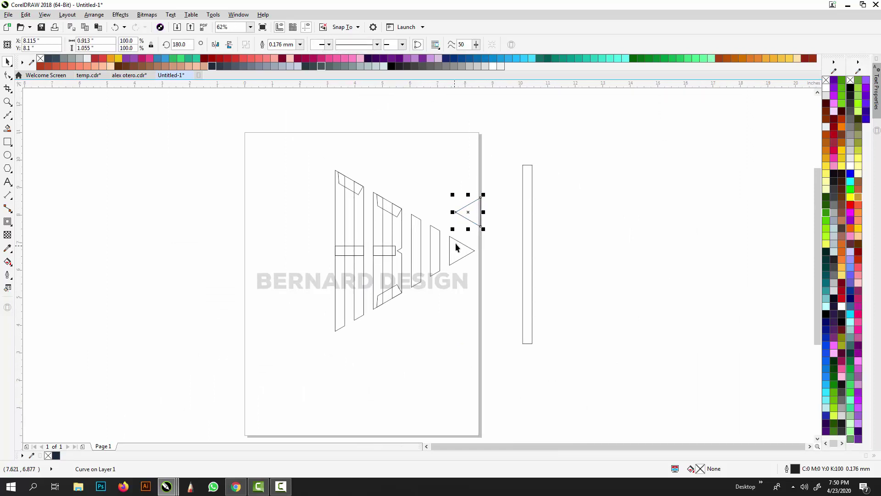
Step: Copy the angled connector from the third and fourth strips onto the slanted tops of the fifth and sixth strips
click(399, 209)
scroll(402, 211, up, 2)
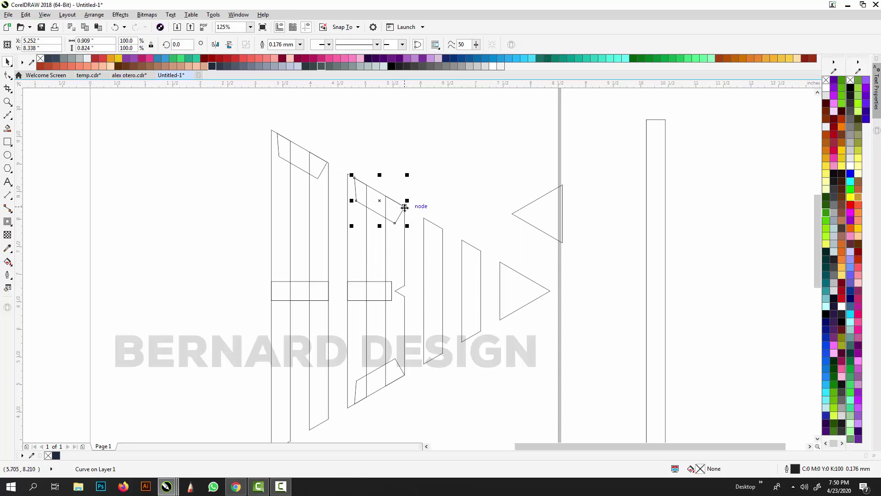
drag(404, 207, 482, 254)
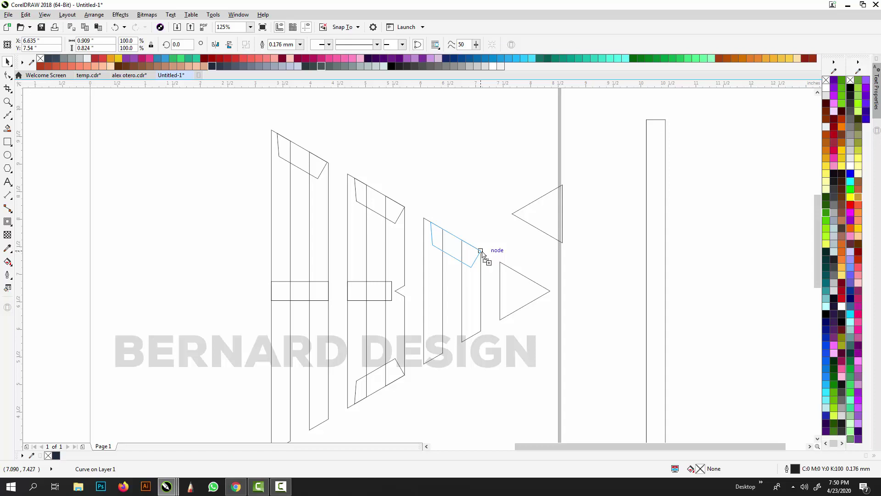
click(482, 252)
Step: Place a vertically mirrored copy of the angled connector along the slanted bottom ends of the fifth and sixth strips
drag(480, 252, 502, 190)
key(ctrl+z)
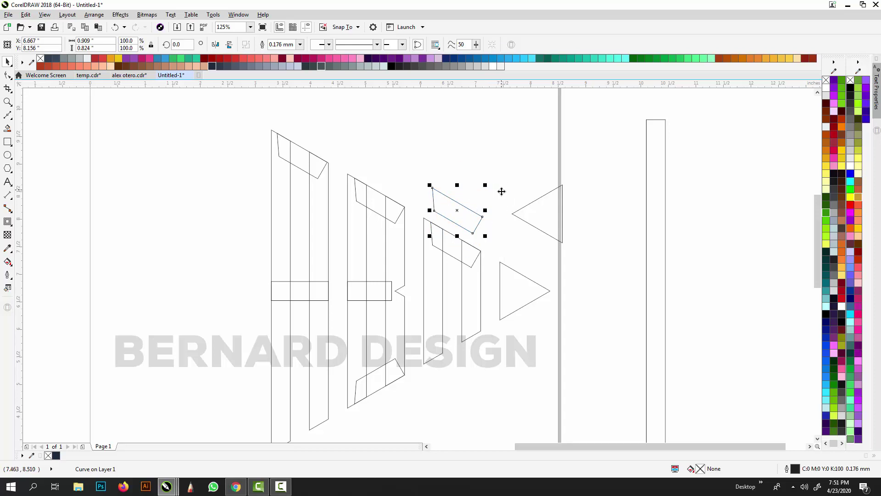
key(ctrl+z)
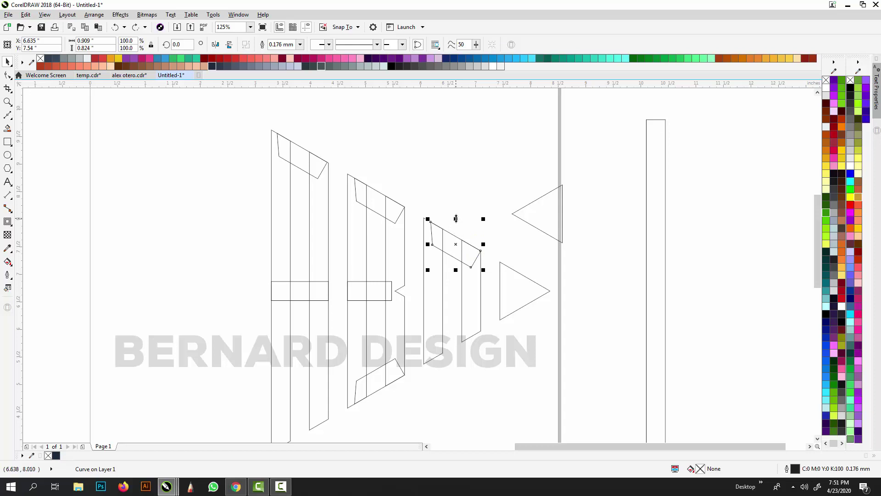
drag(456, 219, 483, 334)
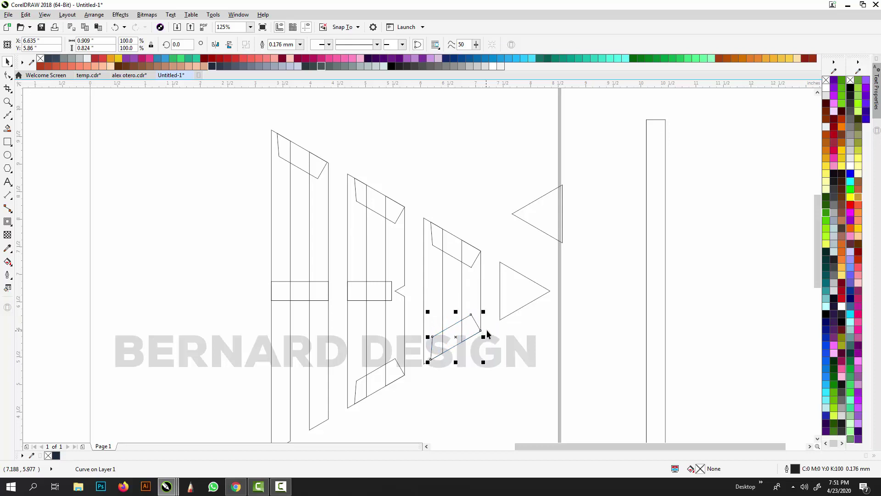
Step: Try to copy the horizontal rectangle from the third and fourth strips onto the sixth strip
click(495, 332)
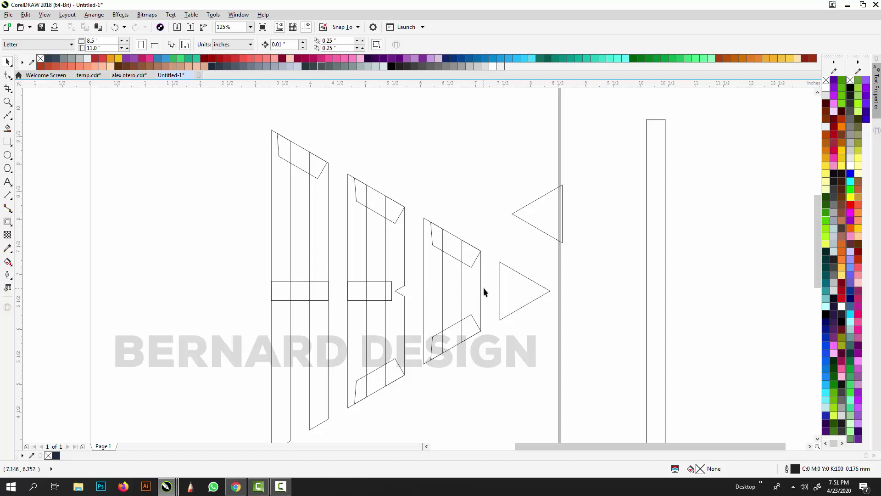
click(375, 287)
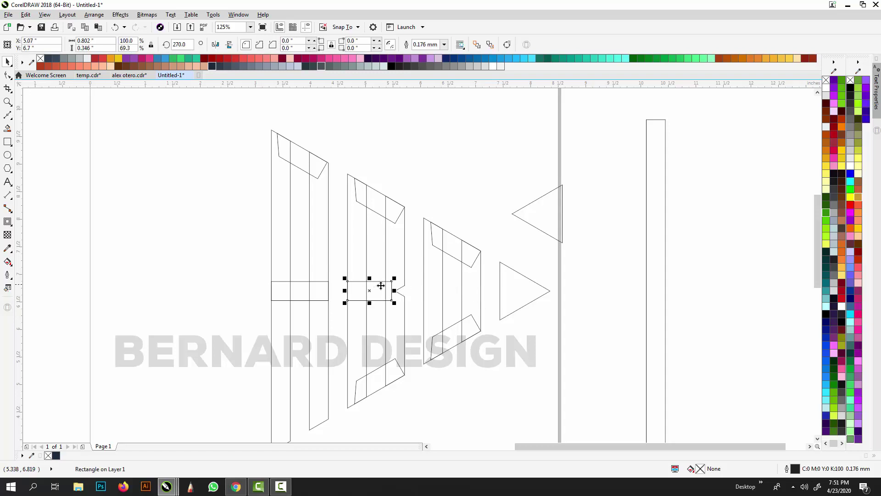
drag(381, 285, 480, 288)
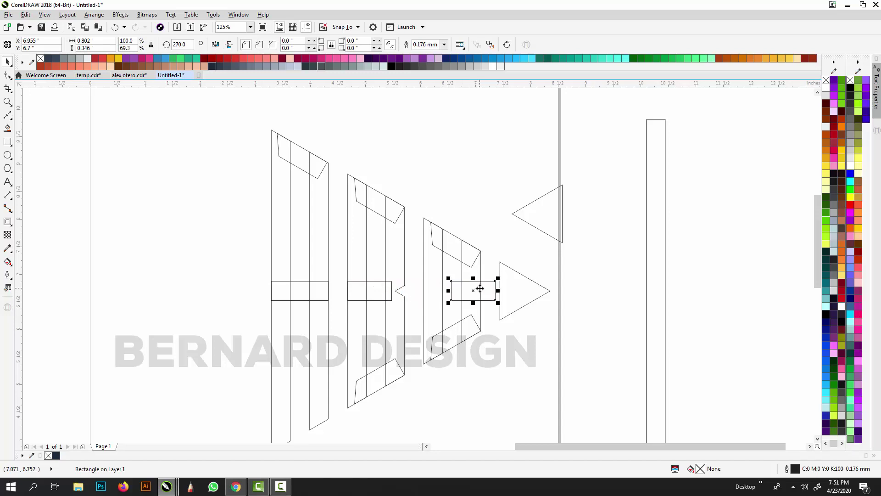
scroll(473, 287, up, 2)
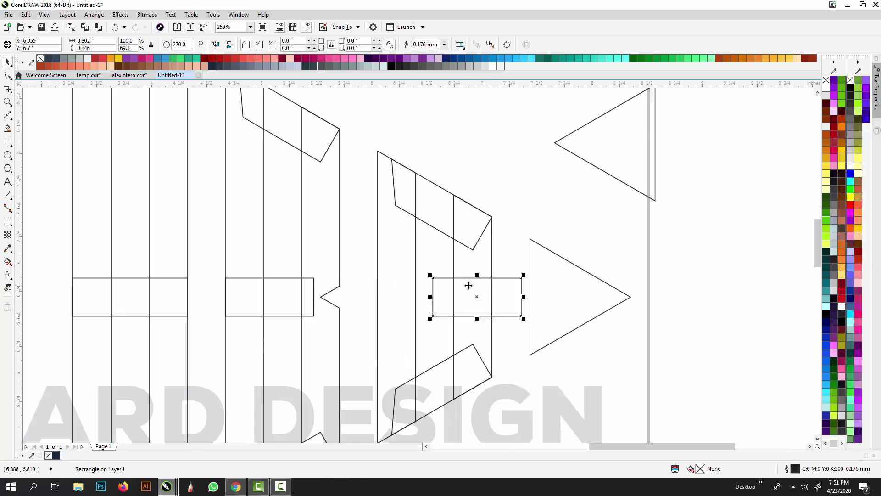
key(ctrl+z)
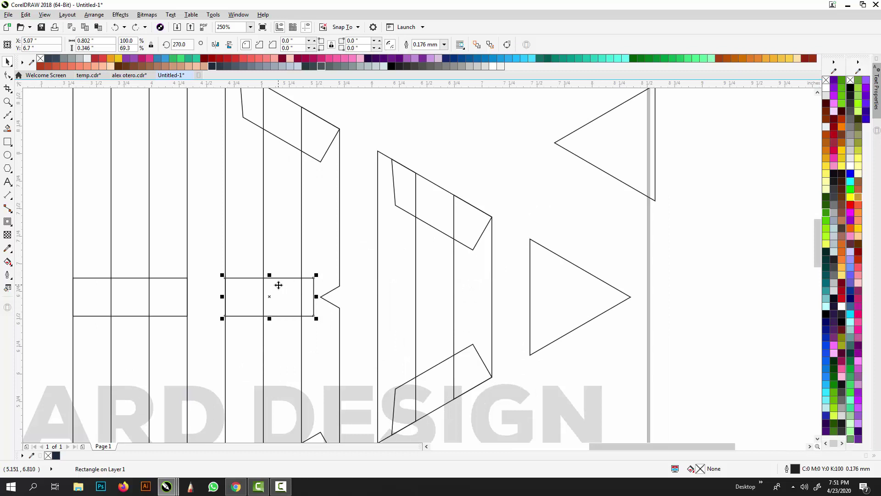
drag(279, 286, 473, 297)
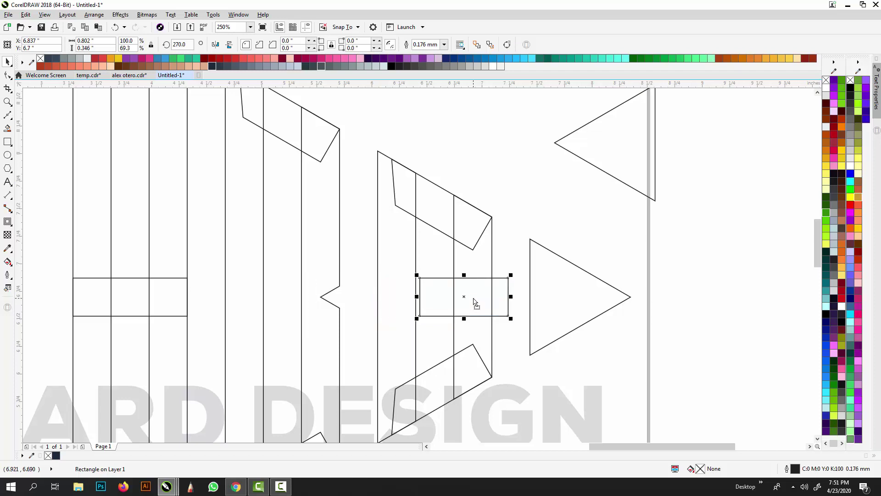
key(ctrl+z)
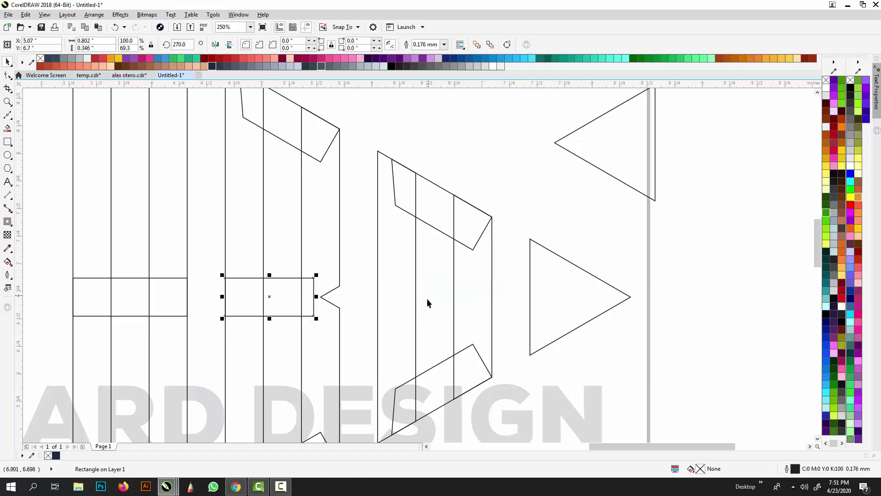
Step: Place a copy of the third and fourth strips' horizontal rectangle across the middle of the sixth strip
scroll(294, 285, down, 2)
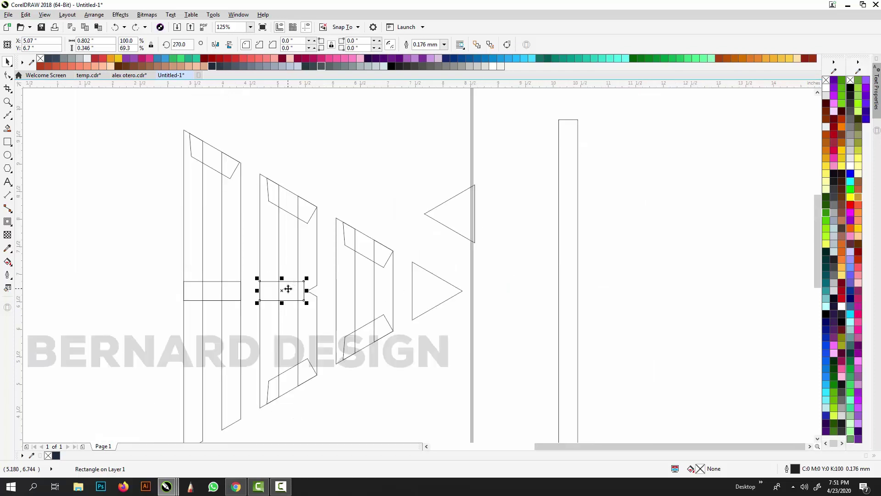
drag(288, 289, 389, 297)
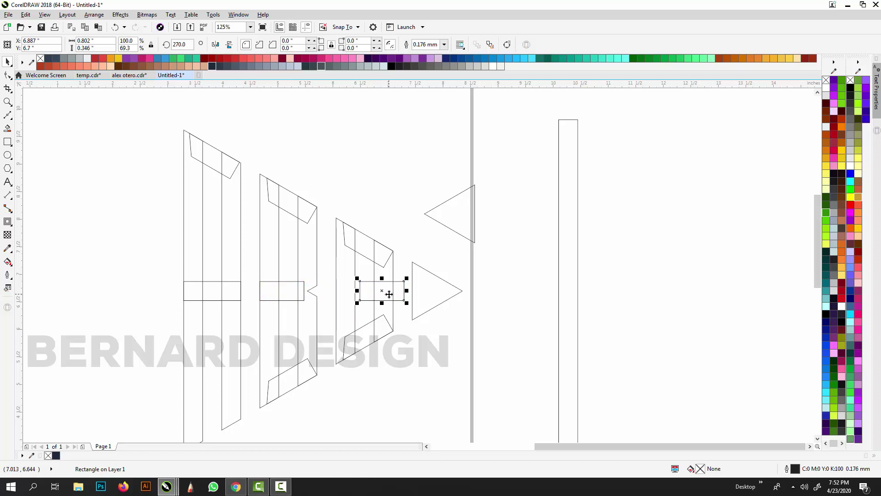
scroll(388, 293, up, 4)
scroll(389, 293, down, 2)
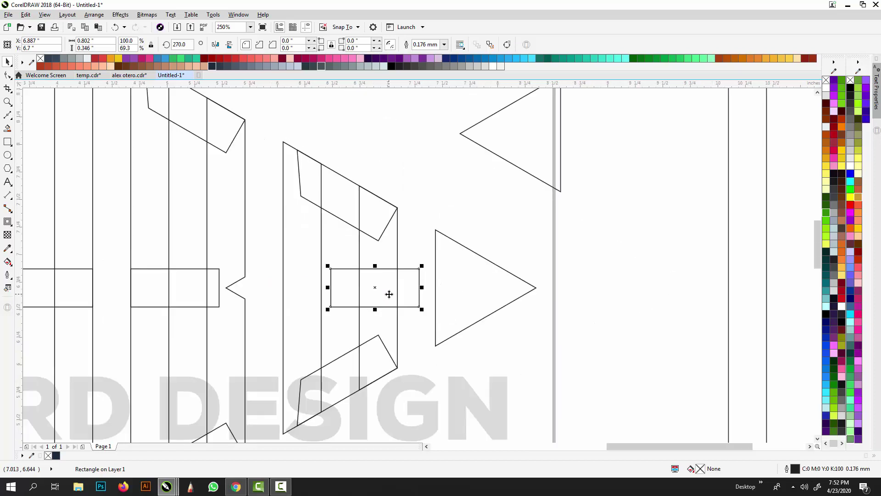
scroll(390, 294, down, 2)
click(403, 283)
click(400, 286)
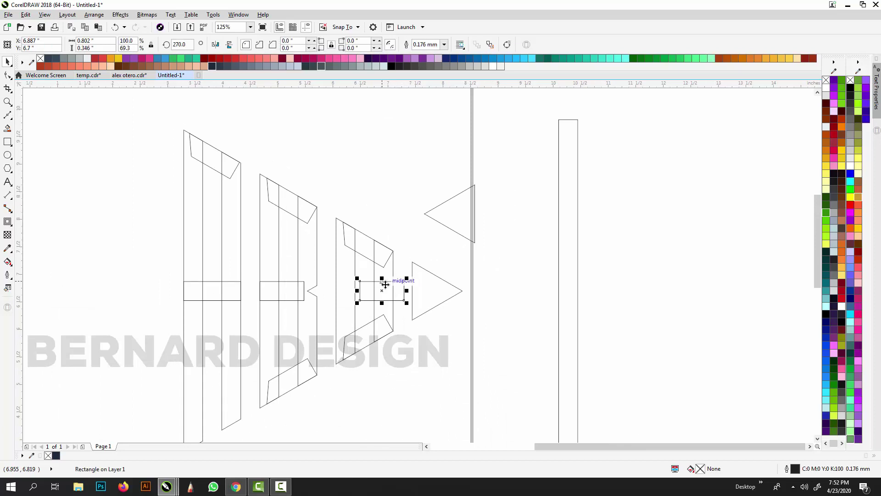
Step: Shorten the copied rectangle to about 0.47 inches wide so it ends inside the sixth strip
scroll(400, 281, up, 2)
click(385, 275)
click(413, 254)
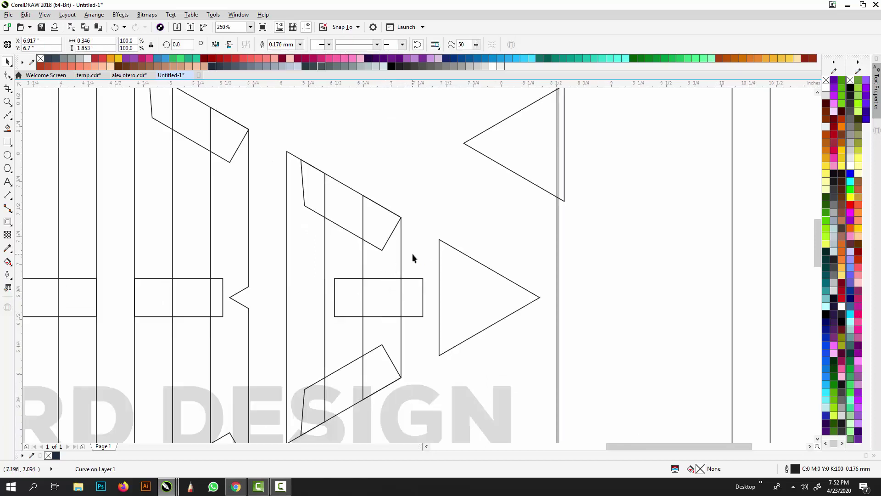
click(413, 290)
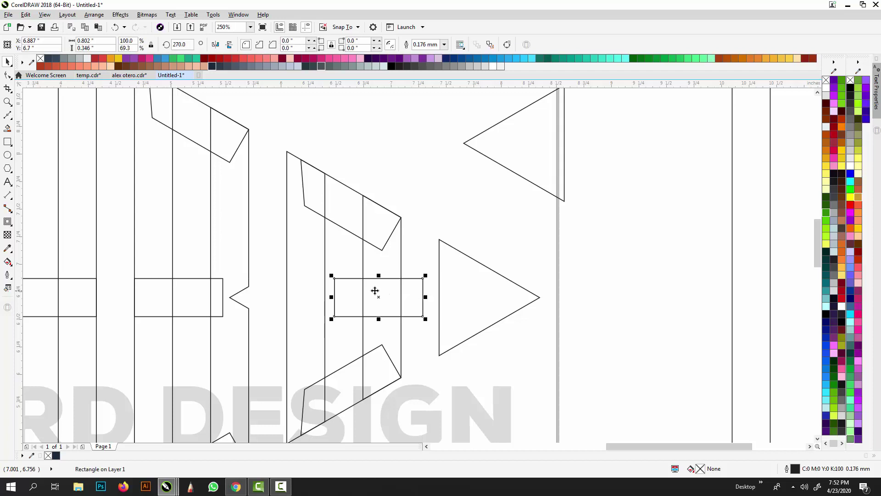
click(392, 271)
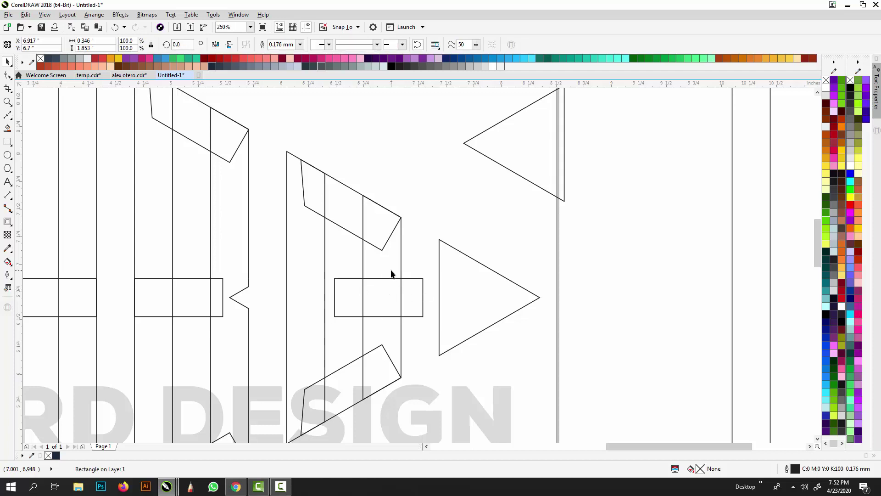
click(419, 296)
drag(425, 297, 388, 297)
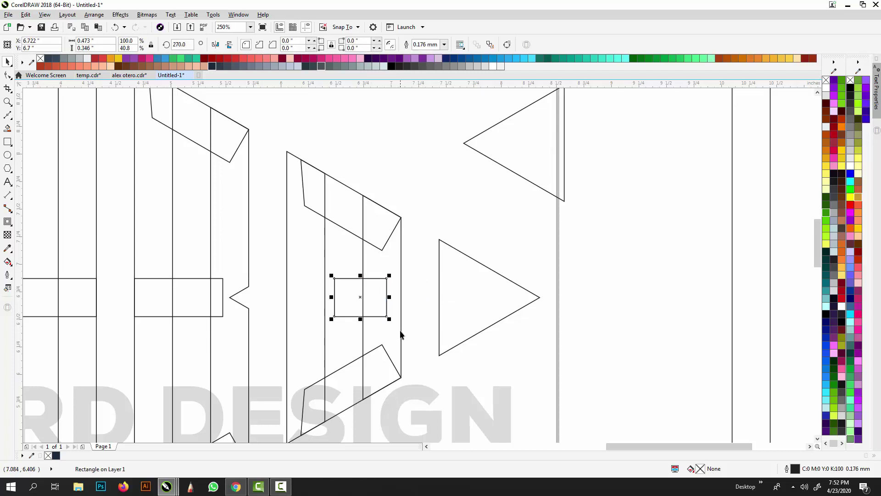
Step: Try Smart Fill on the area where the rectangle overlaps the sixth strip, and delete the filled piece
scroll(366, 289, up, 2)
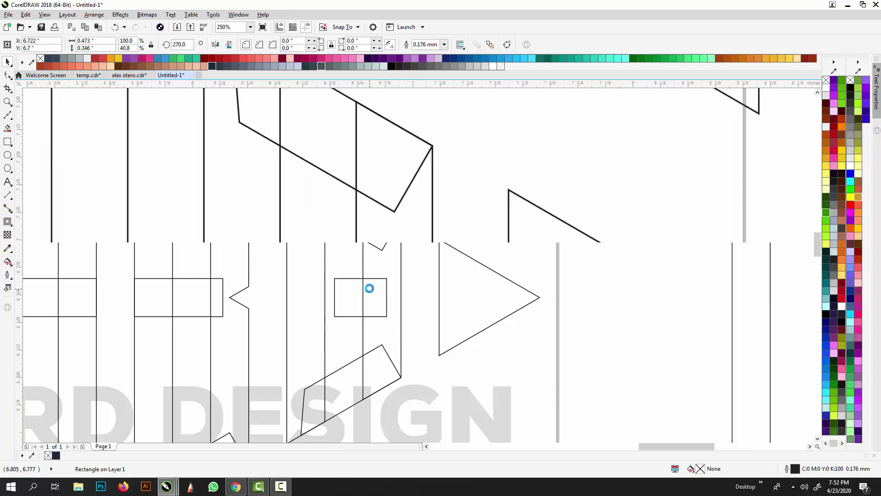
key(F11)
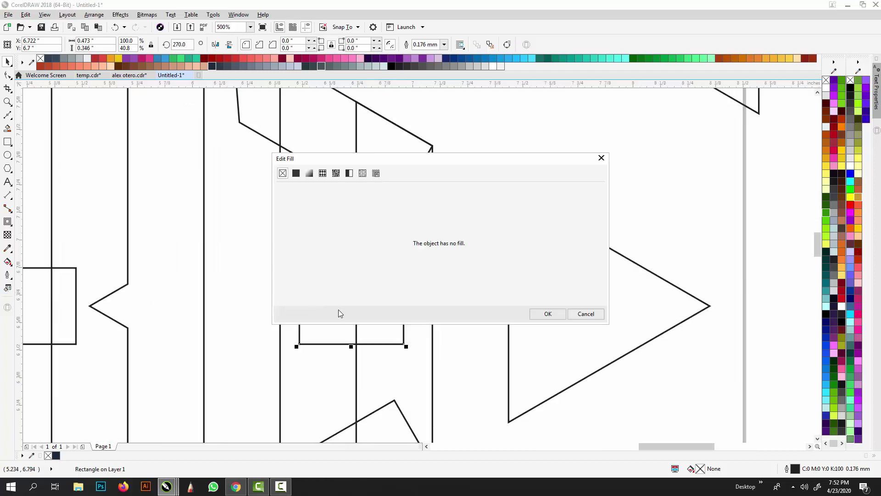
click(580, 317)
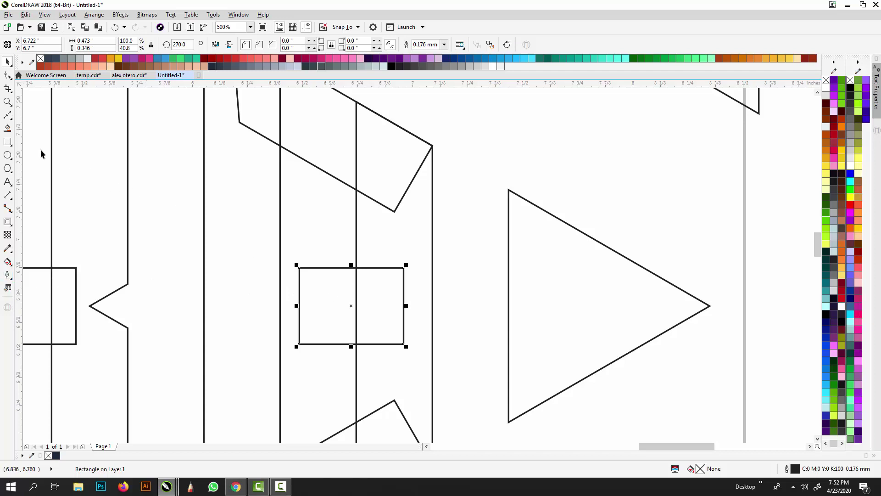
click(8, 128)
click(365, 293)
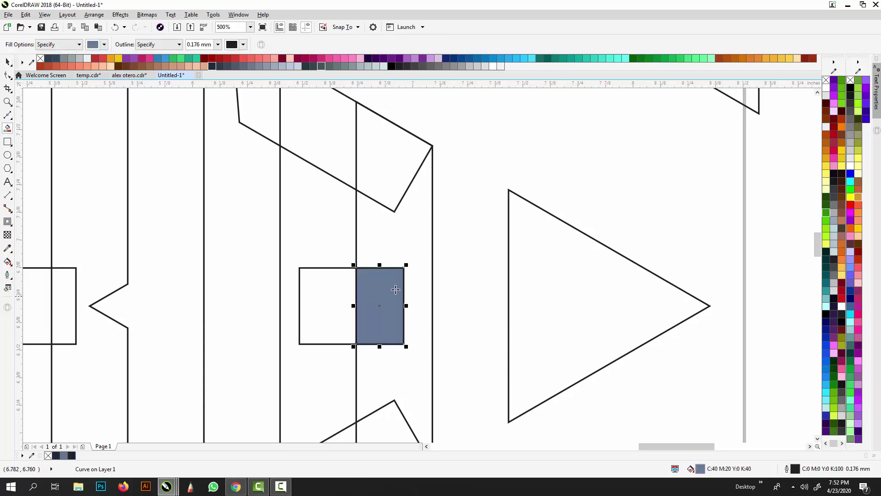
key(space)
key(Delete)
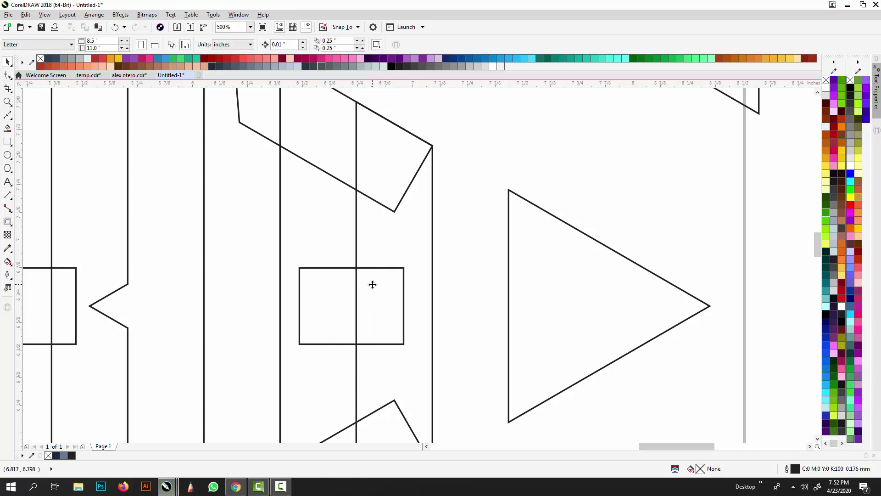
Step: Widen the rectangle to about 0.72 inches so it extends past the sixth strip's outer edge
click(346, 290)
drag(403, 299, 429, 295)
scroll(395, 285, down, 1)
scroll(410, 270, down, 1)
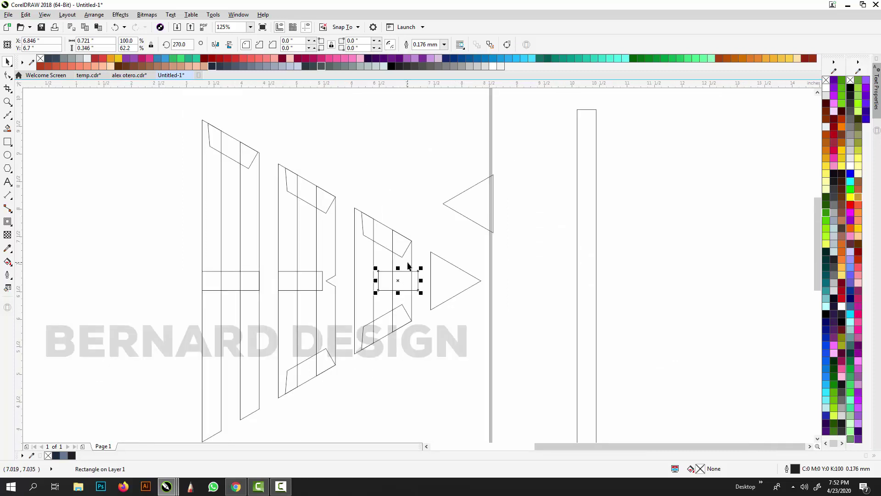
Step: Trim the sixth strip with the overlapping rectangle to open a gap at its middle, and delete the rectangle
click(415, 271)
click(416, 274)
shift+click(407, 264)
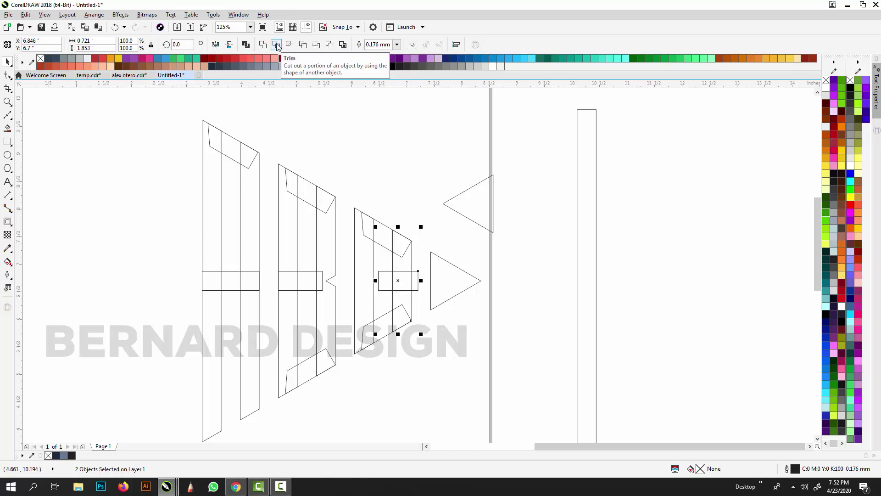
click(277, 44)
click(378, 152)
drag(401, 279, 511, 290)
key(Delete)
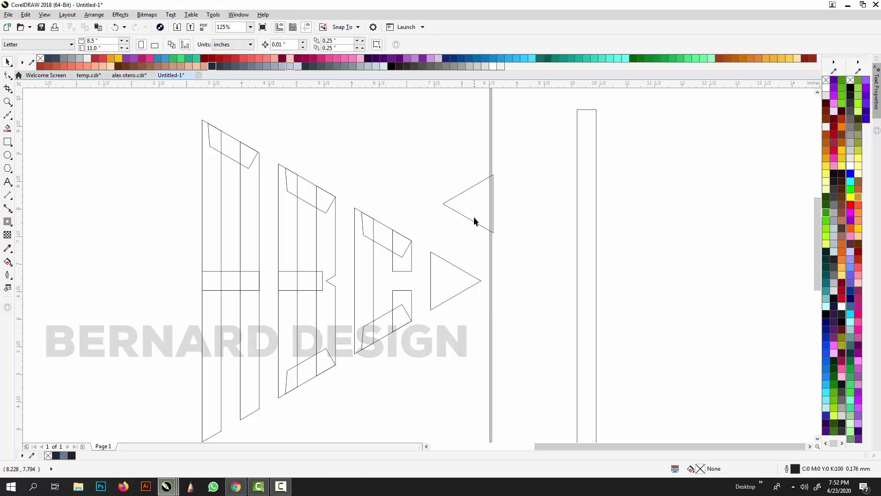
Step: Delete the leftover left-pointing triangle and the tall spare rectangle outside the page
click(475, 221)
key(Delete)
scroll(439, 242, down, 3)
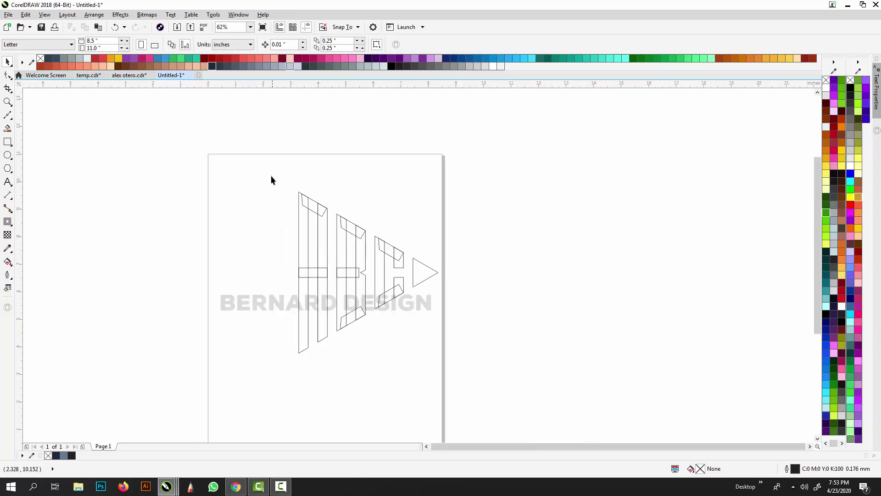
drag(483, 379, 484, 379)
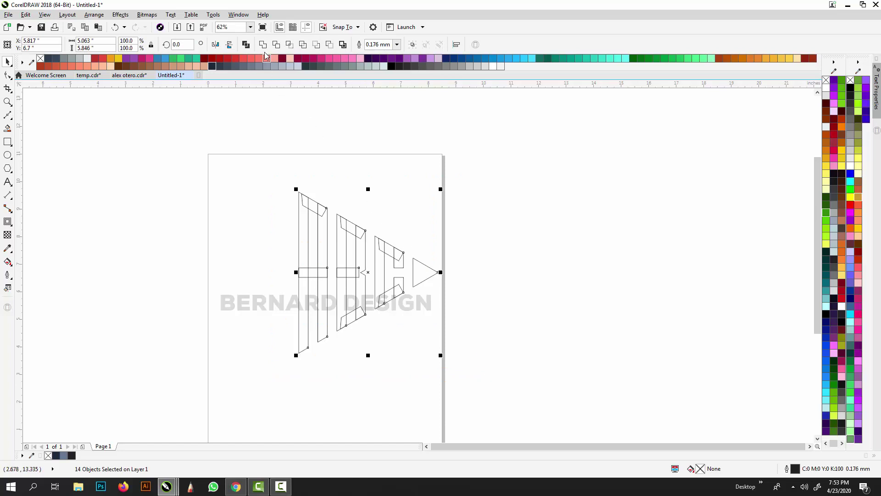
click(251, 156)
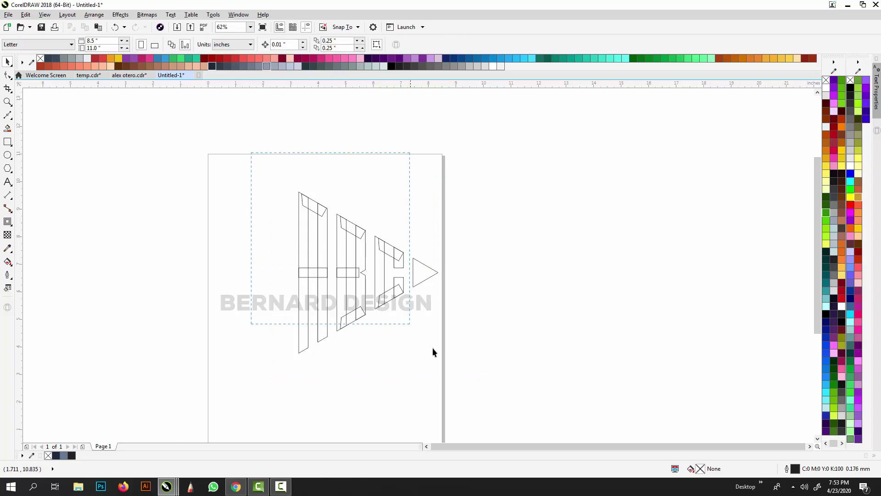
drag(432, 352, 484, 360)
click(316, 211)
scroll(316, 211, up, 2)
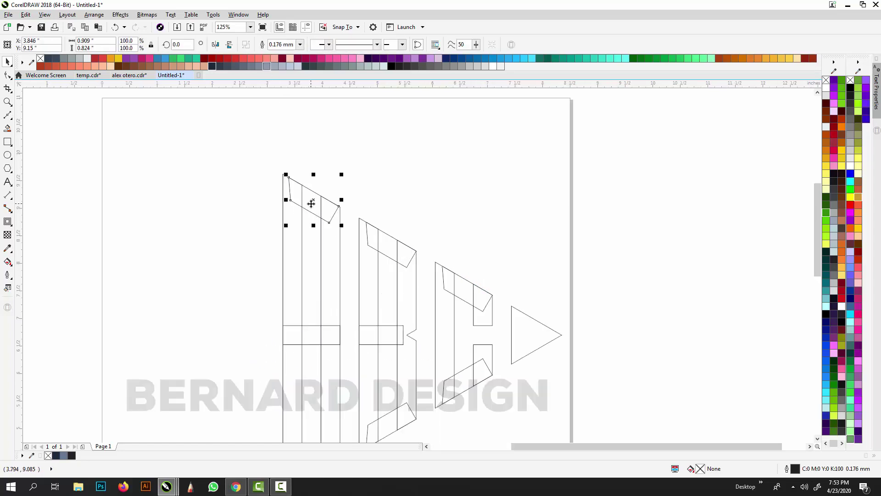
shift+click(294, 224)
scroll(297, 223, down, 2)
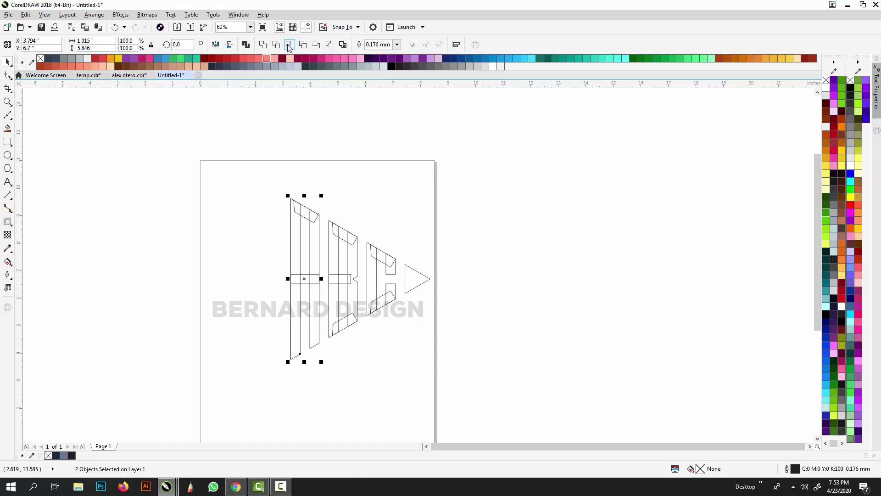
click(296, 131)
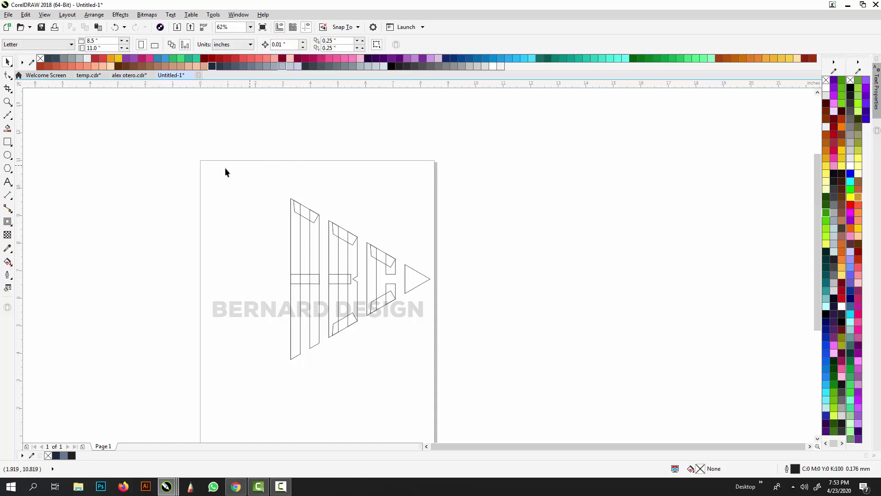
Step: Weld all the strips, connectors and the tip triangle into a single curve
drag(432, 357, 460, 398)
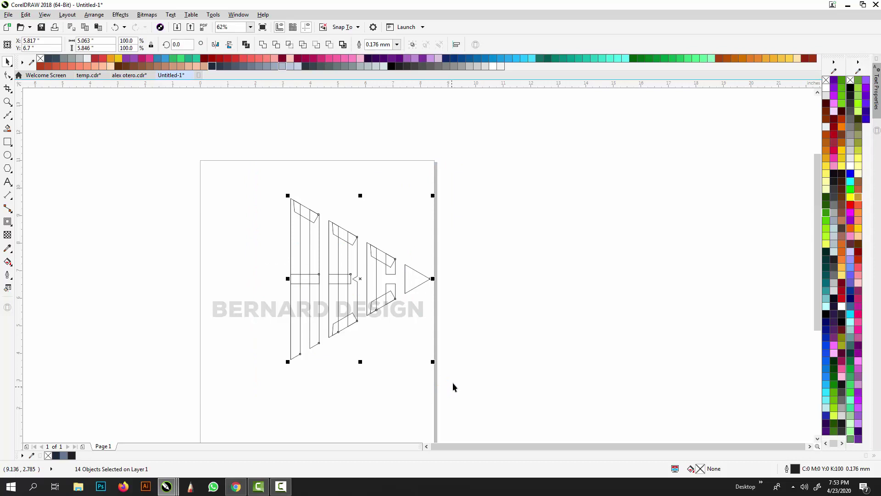
click(263, 45)
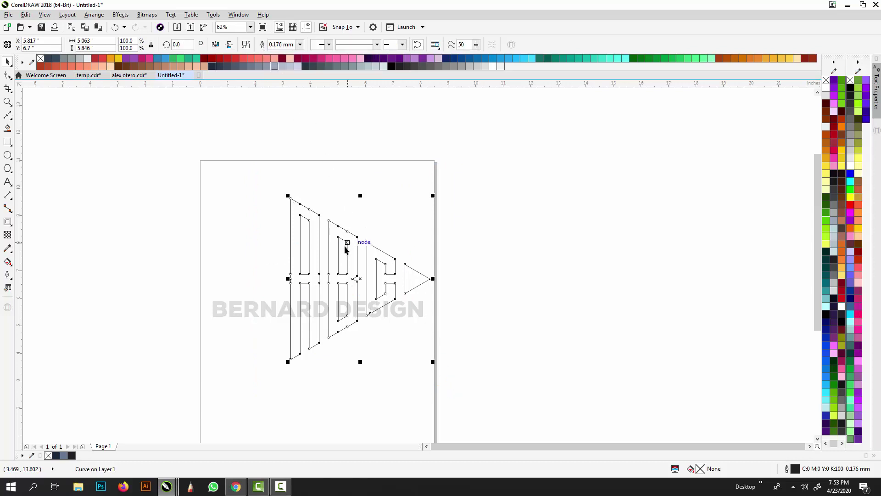
scroll(310, 217, up, 2)
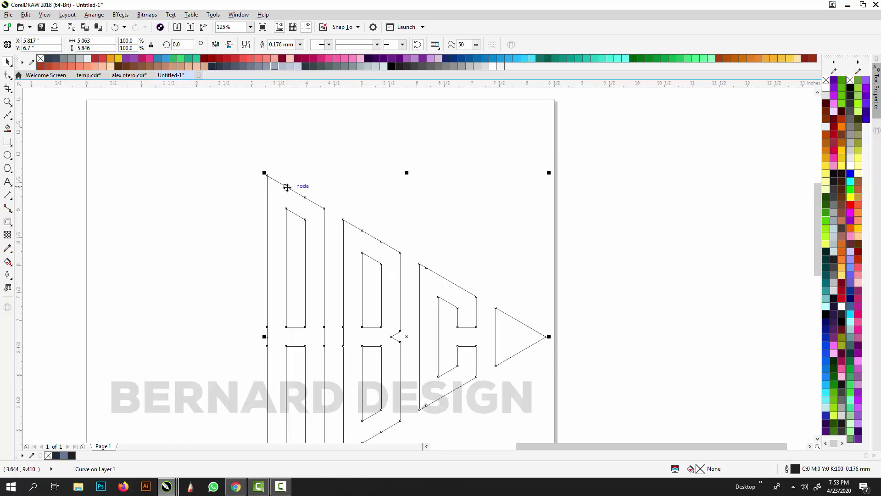
scroll(418, 261, down, 2)
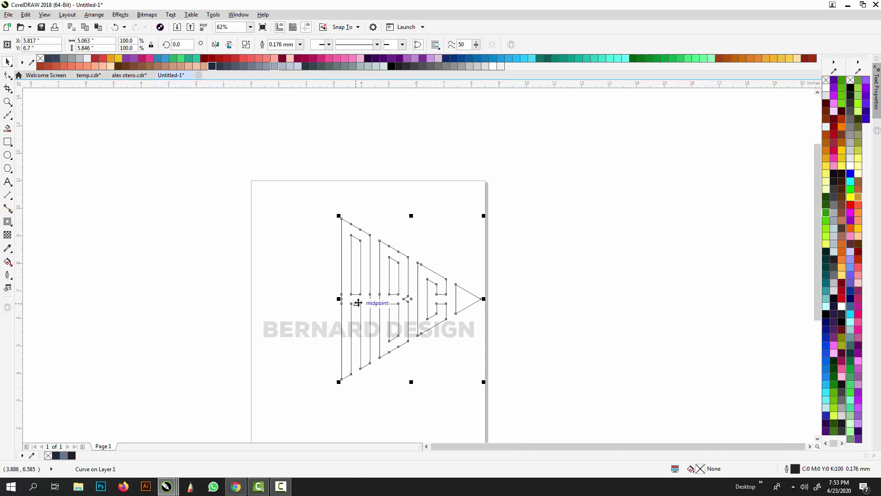
Step: Open the welded curve for node editing and select the two extra nodes on the letter A's slanted top edge
scroll(349, 301, up, 2)
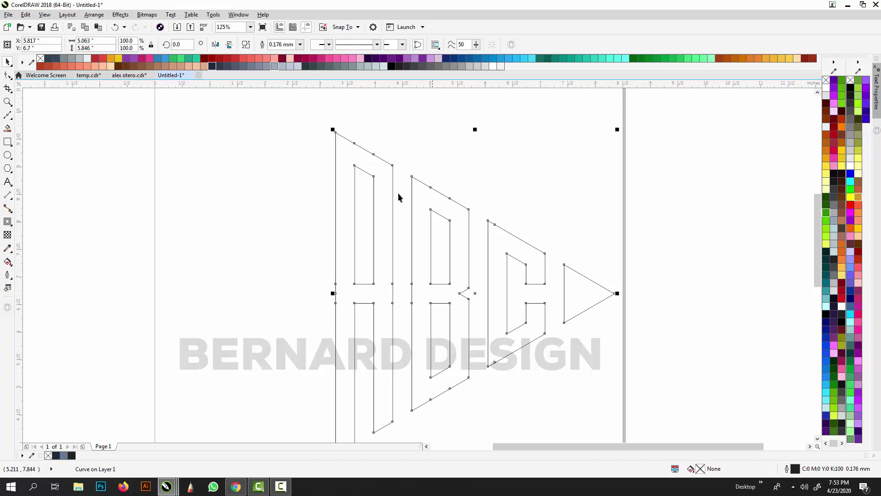
double_click(344, 145)
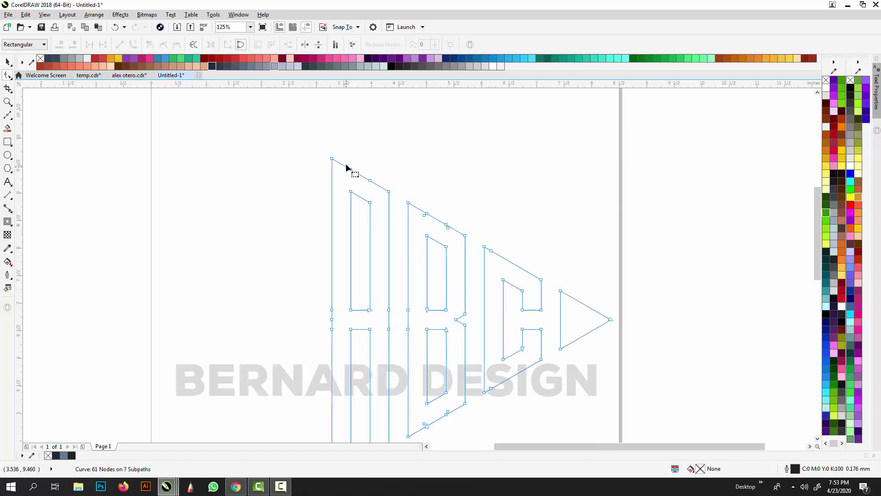
drag(347, 168, 380, 191)
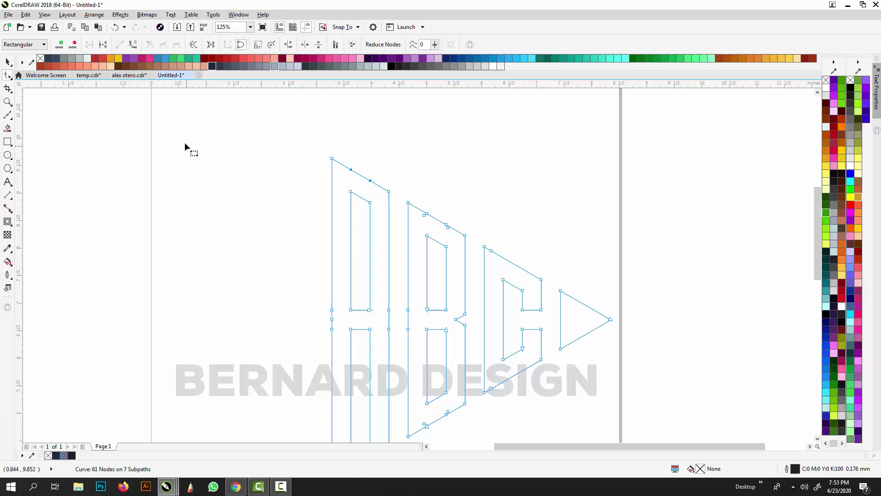
Step: Draw a horizontal straight line about 4.83 inches long above the lettermark, inspect its two end nodes, and delete the line
click(8, 115)
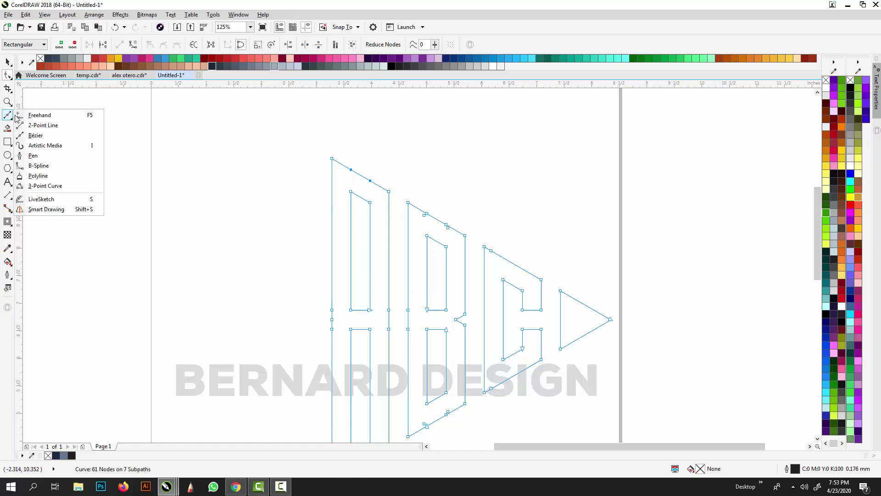
click(74, 125)
scroll(271, 157, down, 2)
drag(351, 148, 482, 148)
scroll(448, 141, up, 2)
key(space)
click(417, 154)
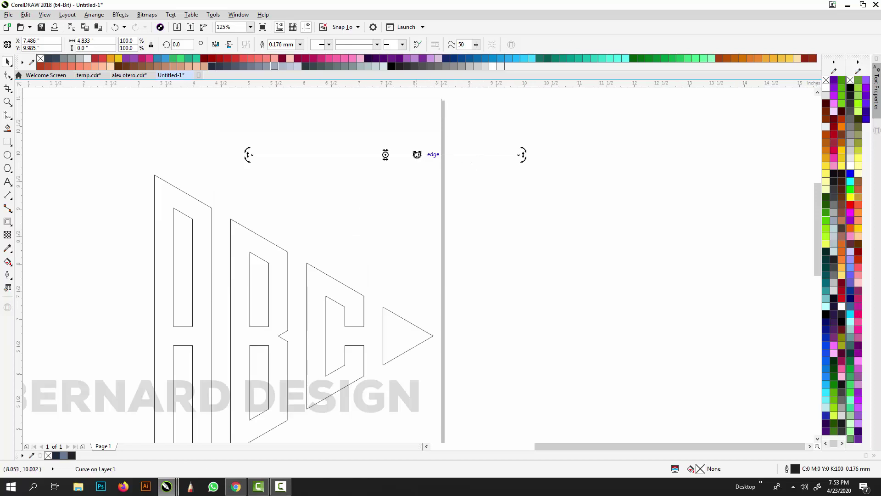
key(F10)
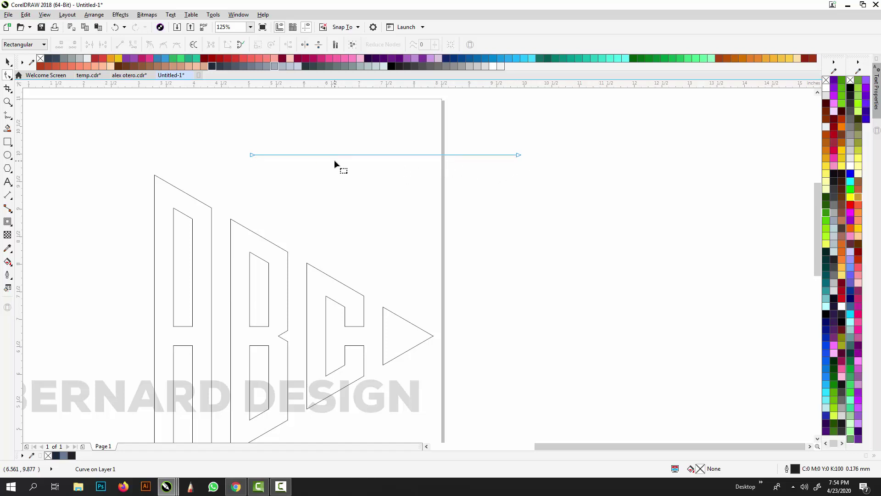
key(space)
key(Delete)
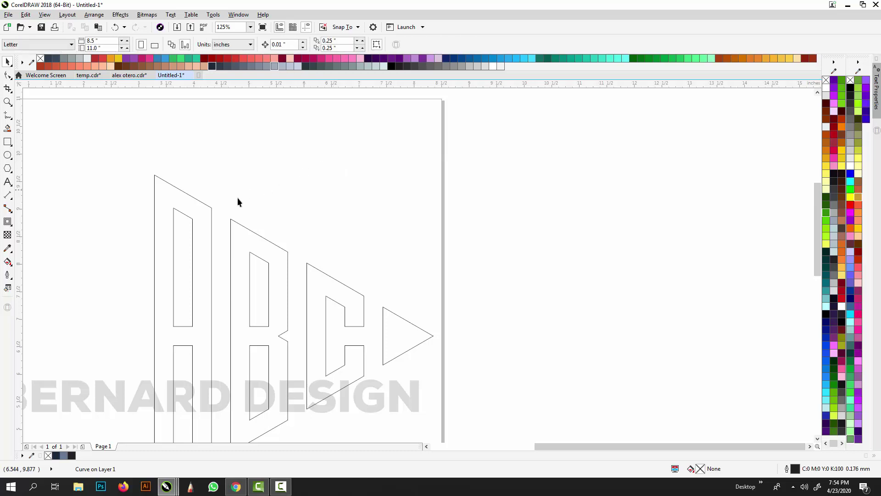
Step: Delete the three redundant nodes at the middle of the letter A's outer left edge
key(space)
click(196, 214)
scroll(269, 207, down, 3)
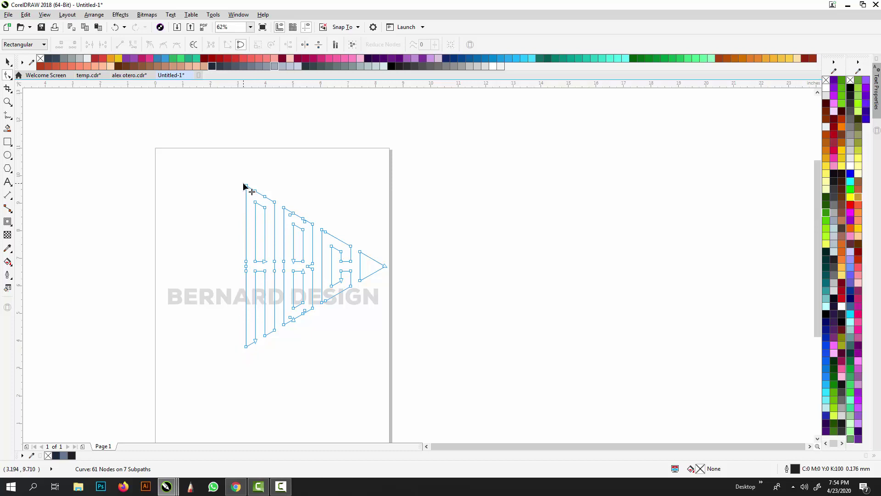
scroll(246, 275, up, 2)
drag(239, 234, 251, 281)
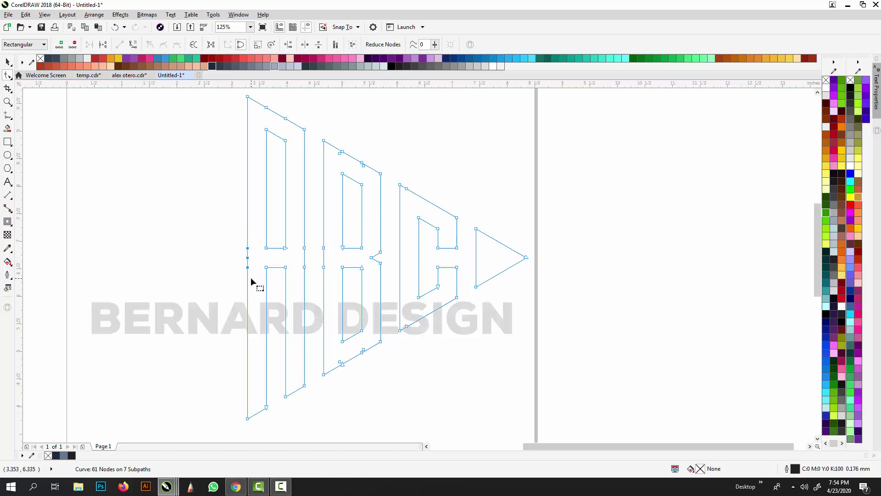
drag(217, 226, 253, 266)
key(Delete)
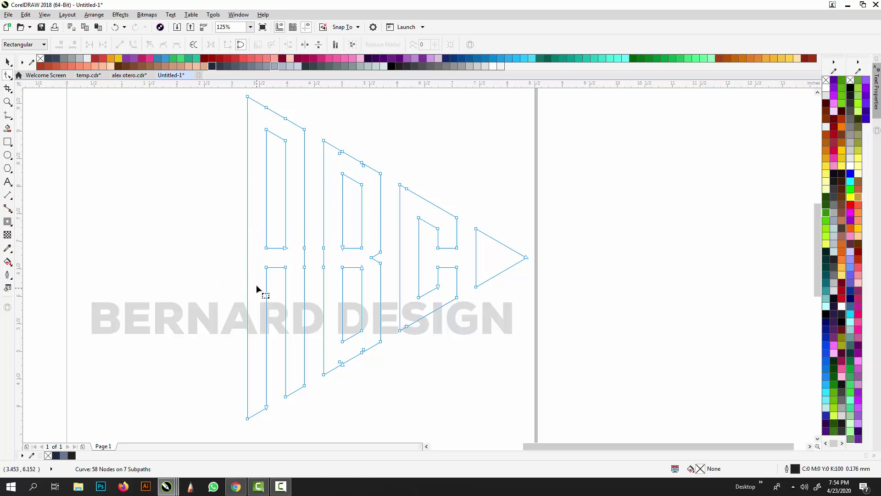
Step: Delete the two redundant nodes along the letter A's slanted top edge
scroll(253, 259, up, 3)
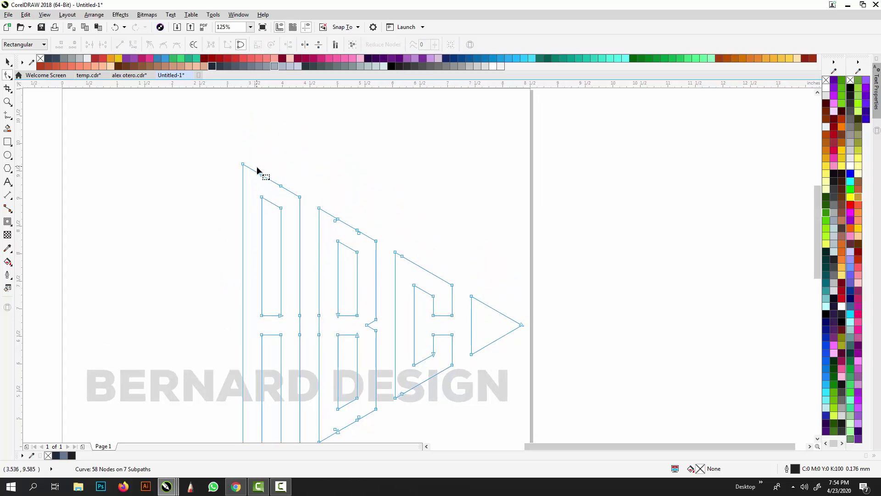
drag(257, 169, 284, 196)
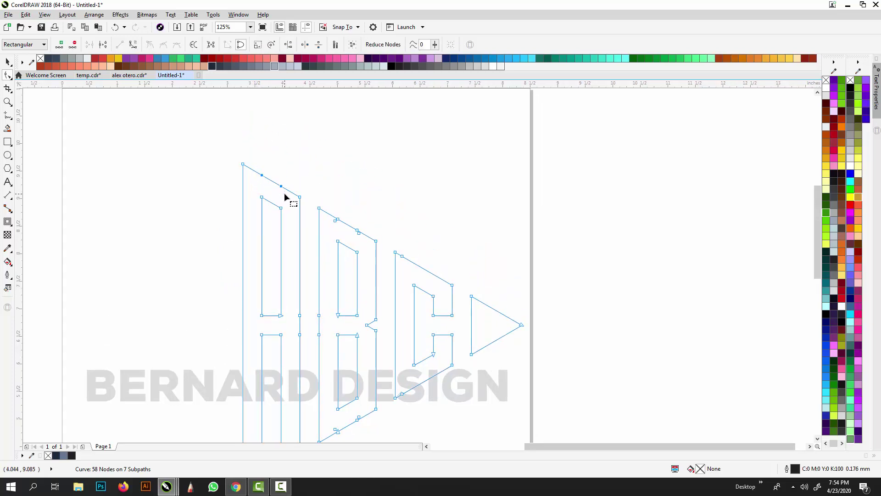
key(Delete)
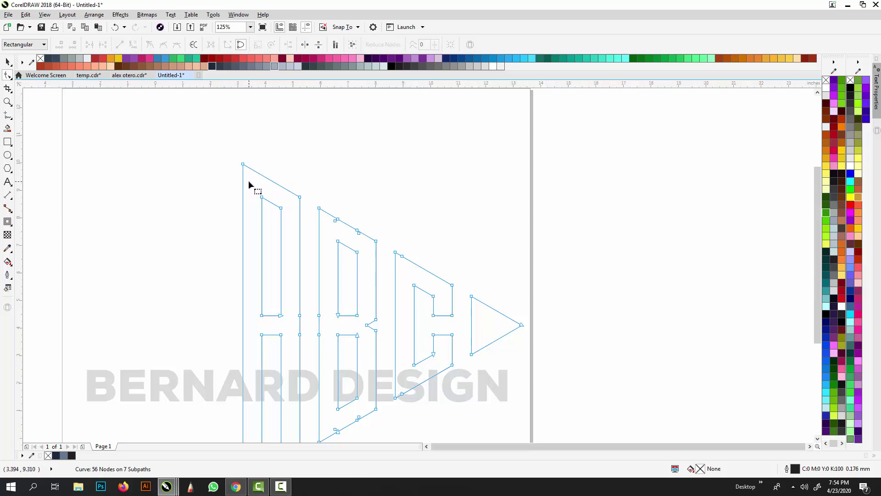
Step: Add two extra nodes on the letter A's slanted top edge and delete them again
scroll(249, 182, down, 2)
scroll(250, 182, up, 2)
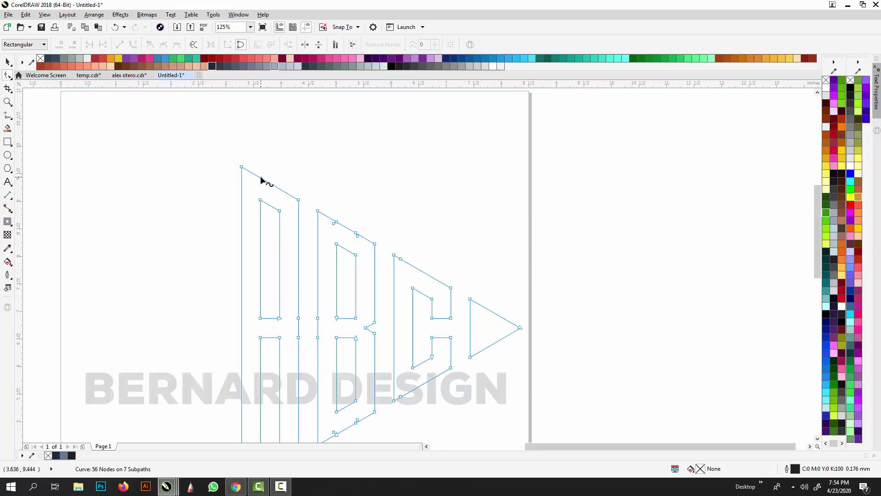
double_click(260, 178)
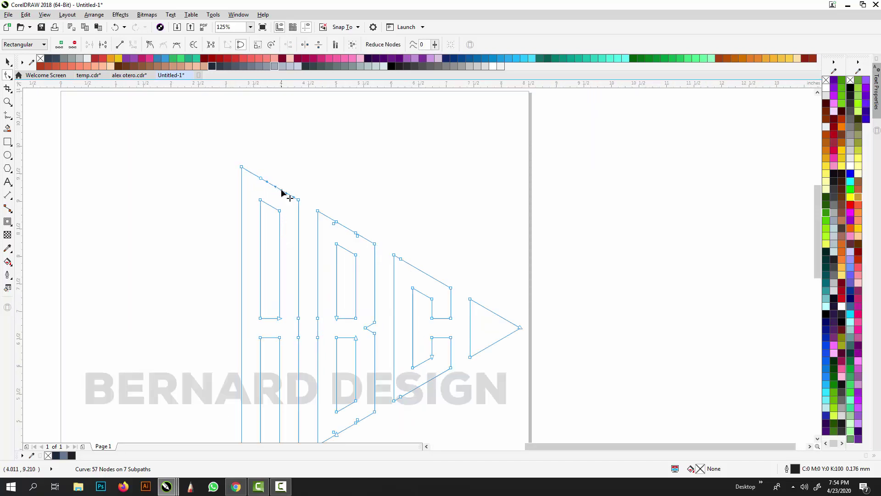
double_click(282, 190)
drag(299, 169, 256, 197)
key(Delete)
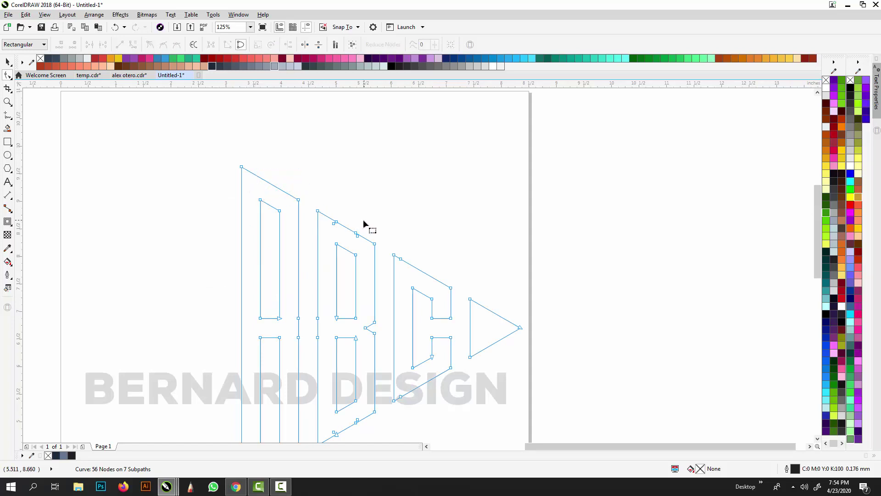
Step: Delete the two redundant nodes at the middle of the letter A's outer right edge
mouse_move(339, 239)
mouse_down()
mouse_move(339, 230)
mouse_move(325, 232)
mouse_move(301, 297)
mouse_up()
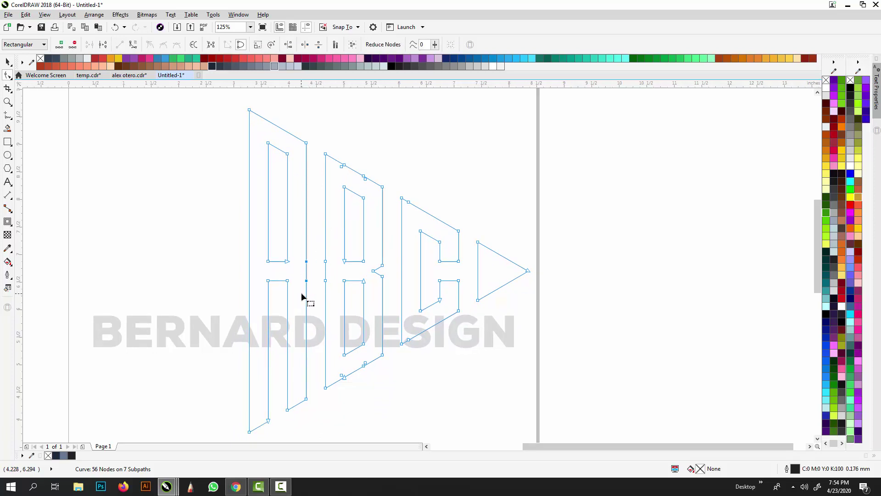
key(Delete)
scroll(354, 291, down, 2)
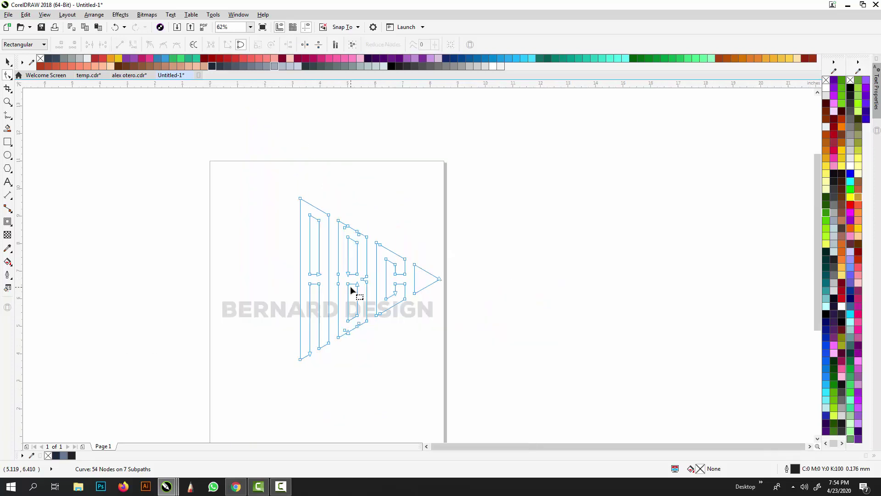
mouse_move(251, 175)
mouse_down()
mouse_move(345, 251)
mouse_move(474, 391)
mouse_up()
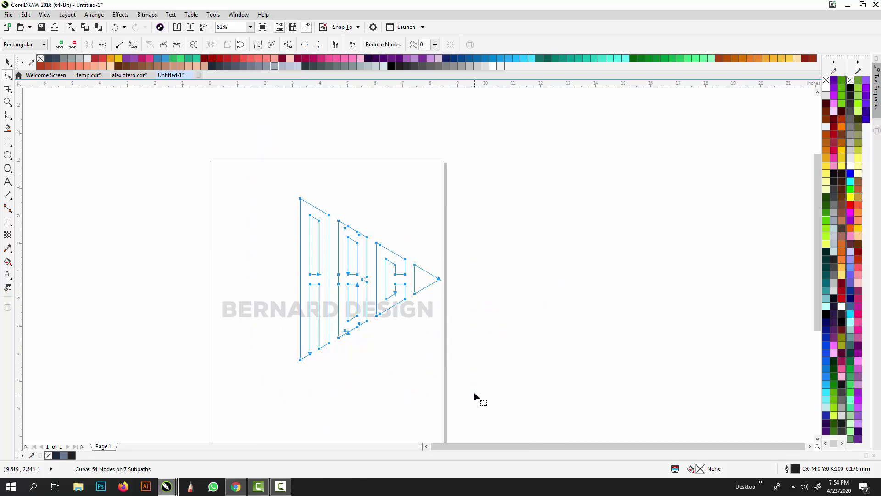
click(9, 62)
click(311, 192)
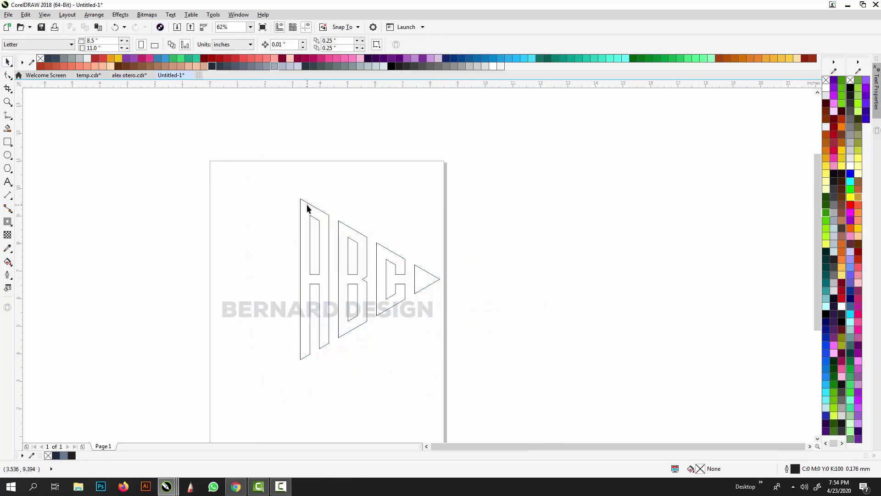
click(306, 205)
click(405, 240)
click(382, 250)
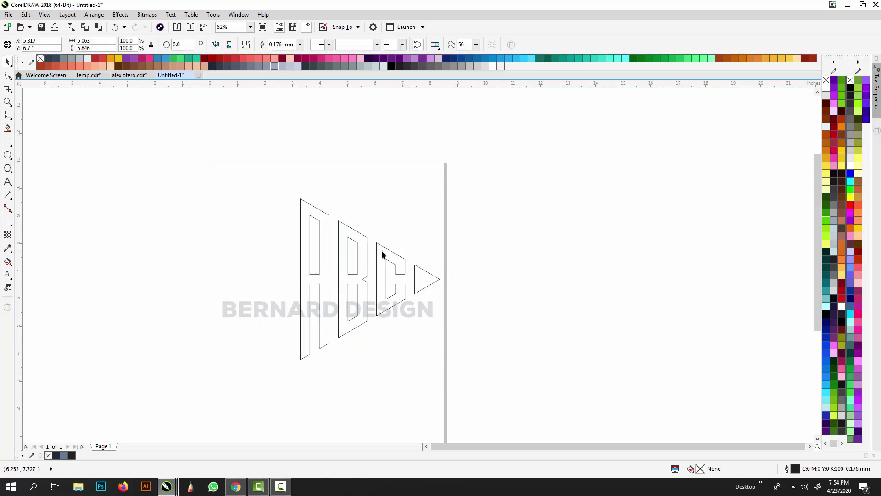
Step: Select all nodes of the lettermark curve and reduce them to remove the remaining redundant ones, and check the cleaned outline
click(382, 251)
key(F10)
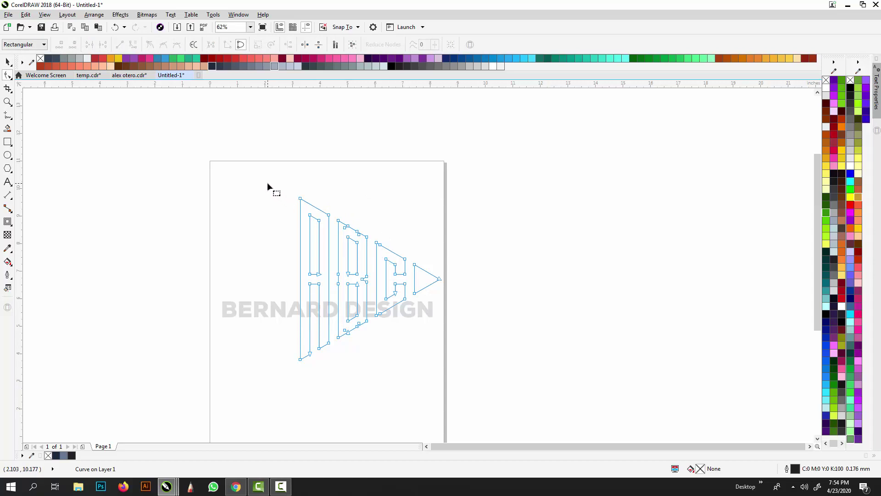
drag(464, 377, 464, 376)
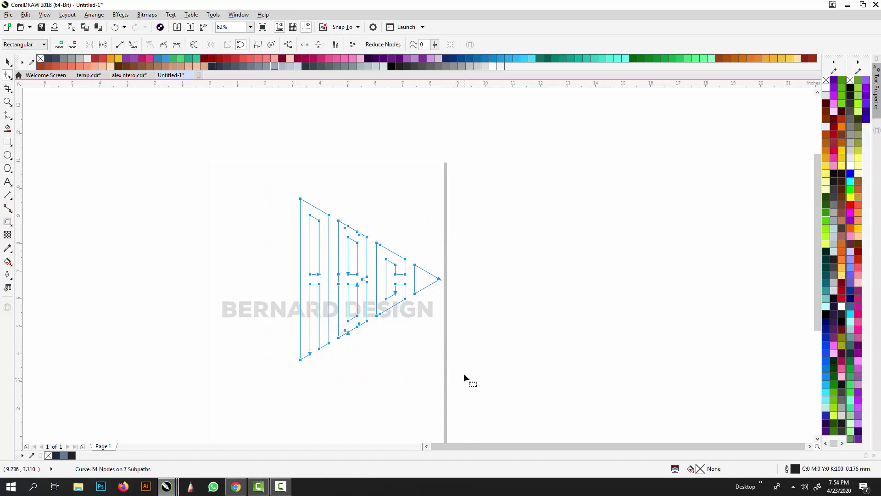
click(384, 45)
click(404, 225)
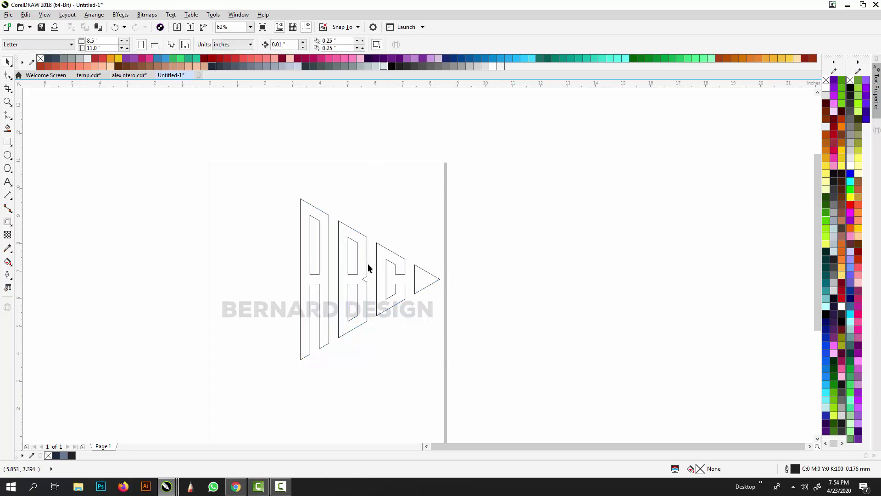
scroll(362, 277, up, 3)
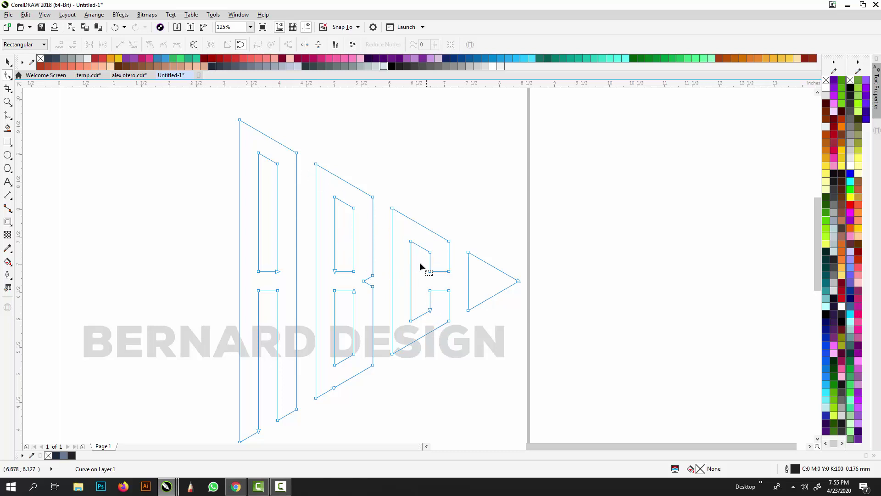
scroll(316, 264, down, 3)
Step: Fill the lettermark with black and remove its outline
key(space)
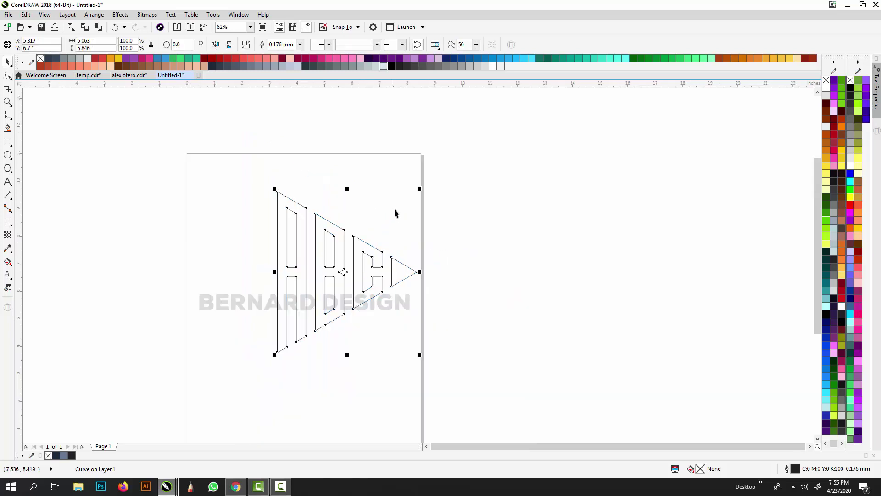
click(391, 66)
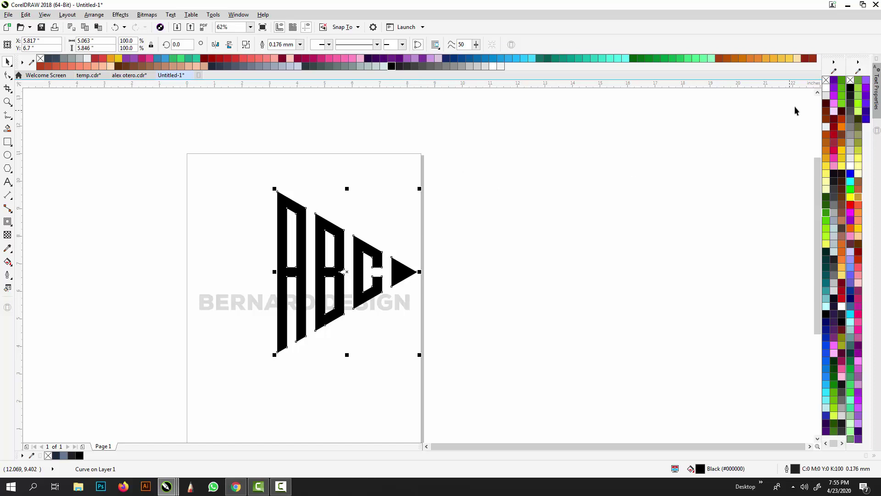
right_click(828, 82)
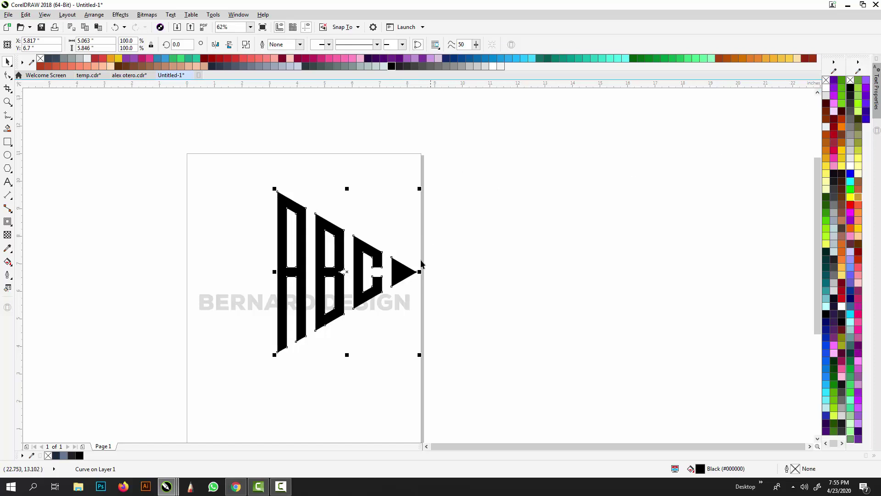
Step: Move the black lettermark nearer the middle of the page, centred at about X 4.96 and Y 6.55 inches
drag(403, 272, 363, 260)
click(363, 260)
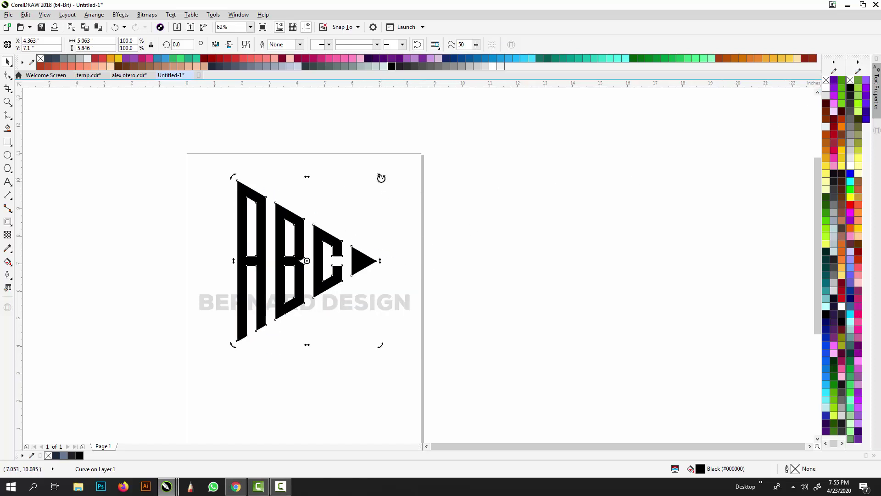
drag(380, 177, 381, 178)
click(359, 237)
click(361, 254)
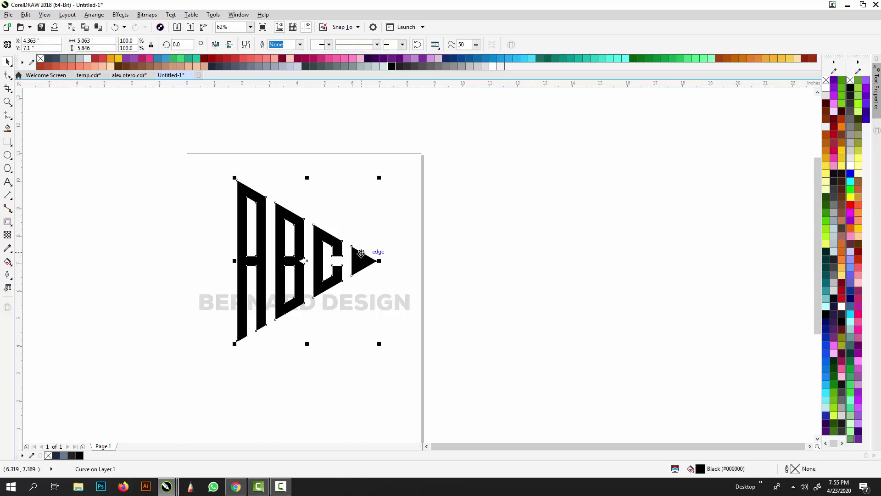
drag(361, 254, 388, 304)
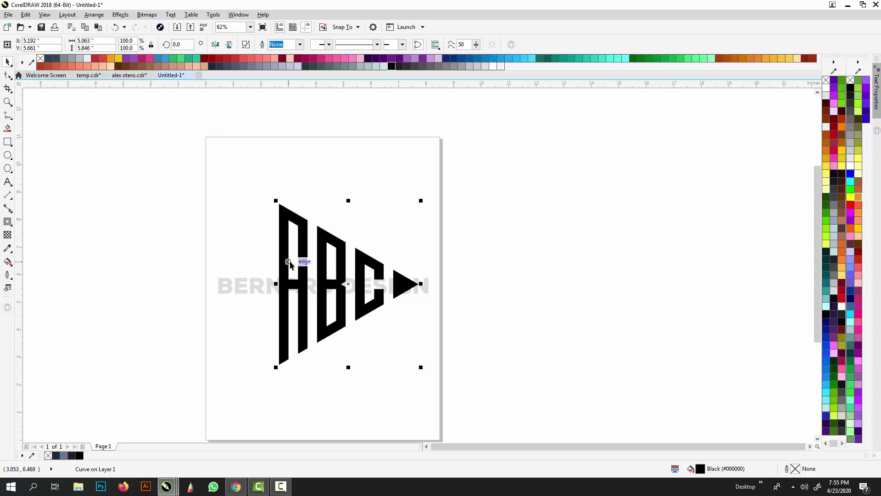
mouse_move(326, 260)
mouse_down()
mouse_move(326, 228)
mouse_move(288, 229)
mouse_move(339, 234)
mouse_move(329, 211)
mouse_move(320, 246)
mouse_up()
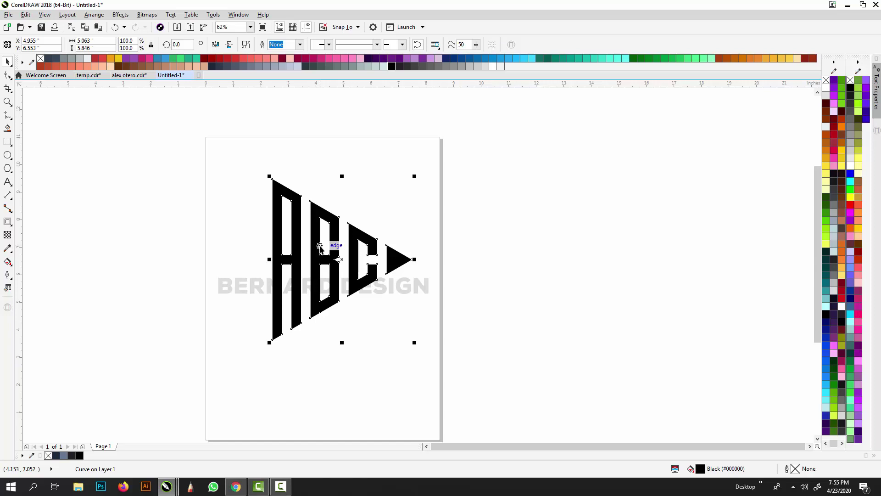
Step: Break the black lettermark curve apart into separate objects and clear the selection
key(ctrl+k)
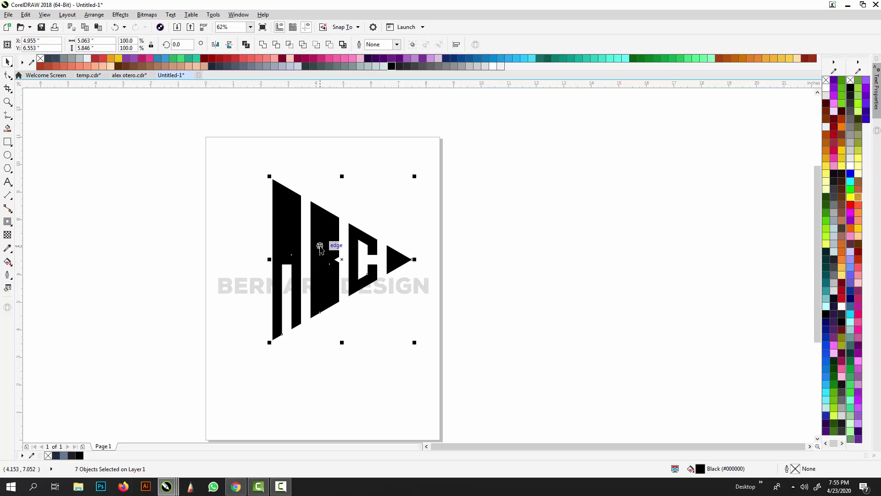
click(308, 162)
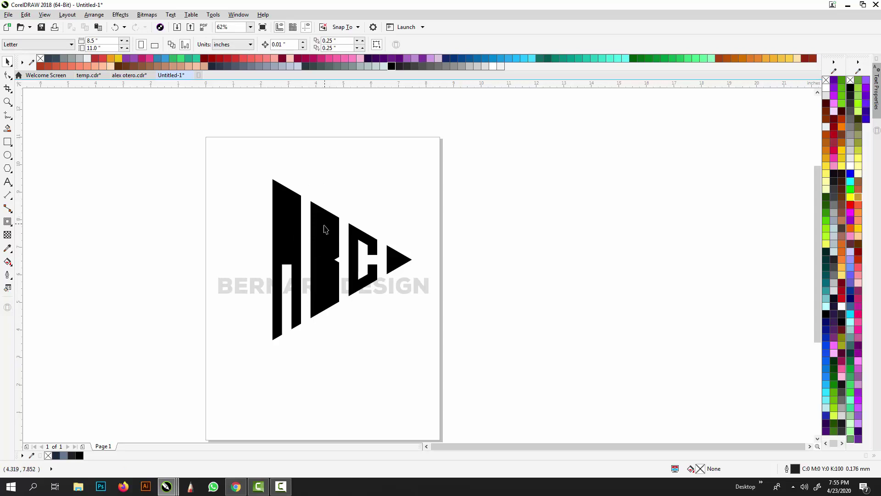
Step: Try to cut the upper counter out of the letter A by applying Back minus front to its two pieces
drag(224, 150, 308, 275)
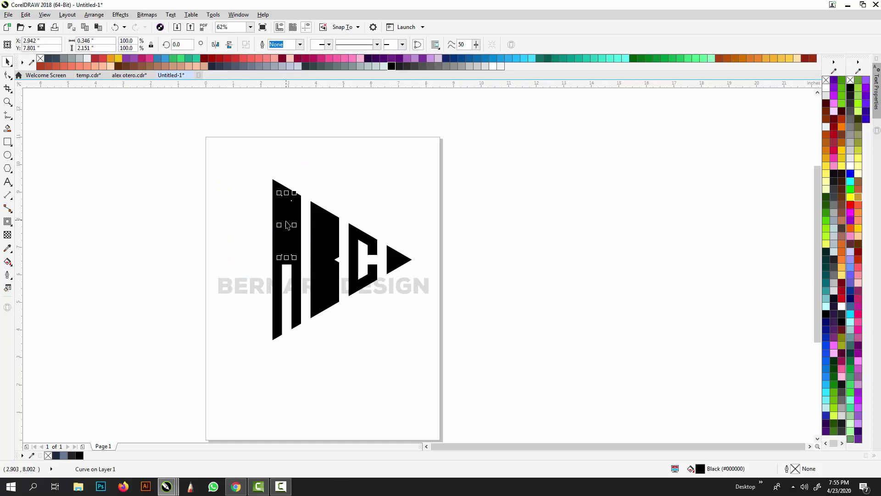
shift+click(296, 287)
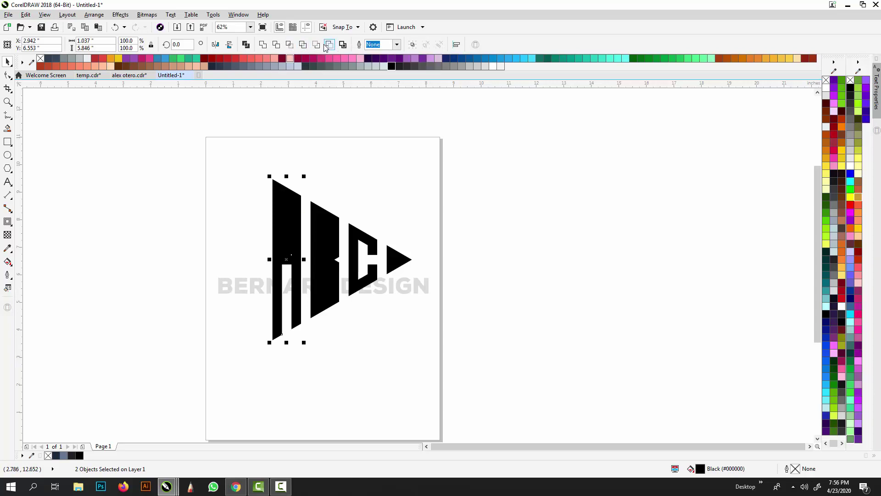
click(328, 45)
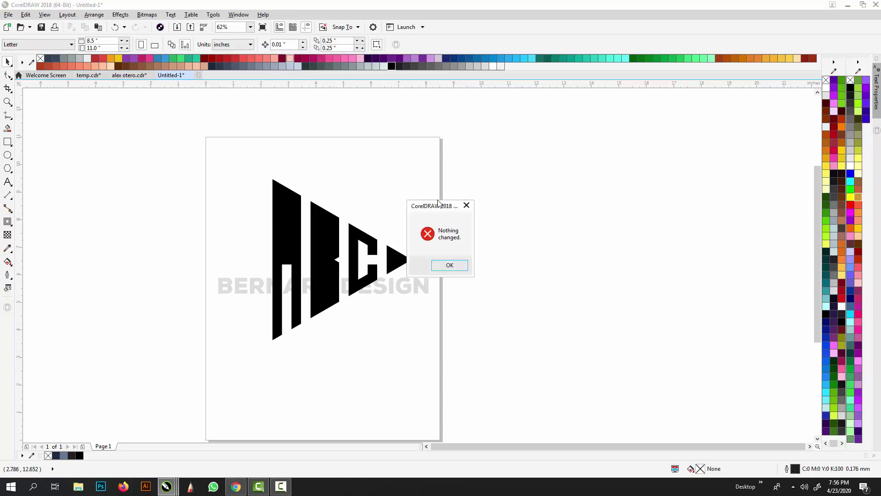
click(466, 206)
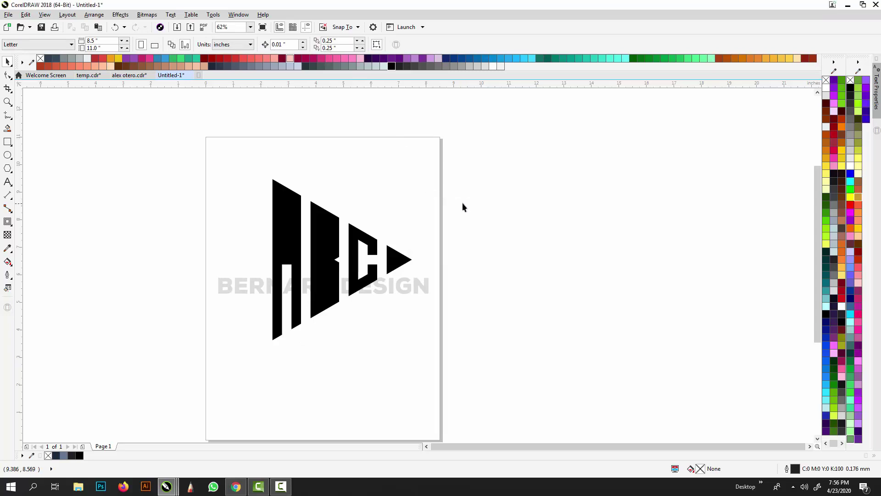
key(ctrl+z)
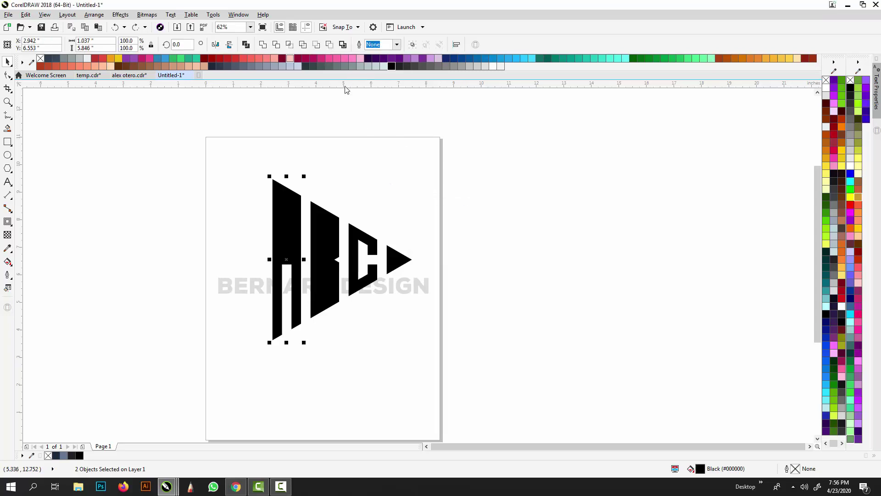
click(330, 44)
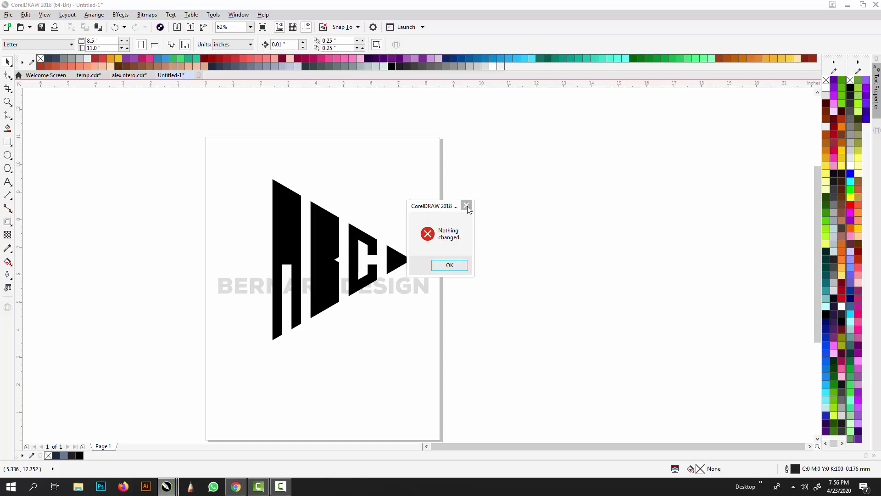
click(466, 205)
Step: Select both pieces of the letter A and cut out its upper counter with Front minus back
drag(252, 164, 310, 345)
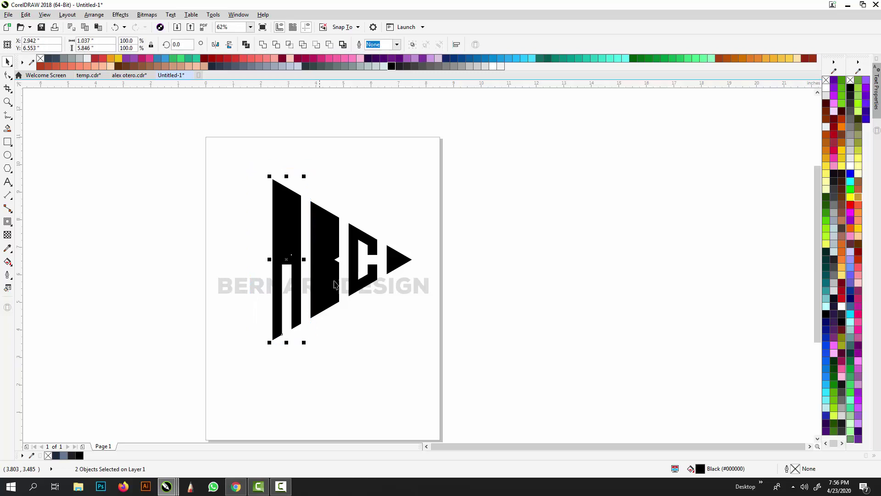
click(317, 44)
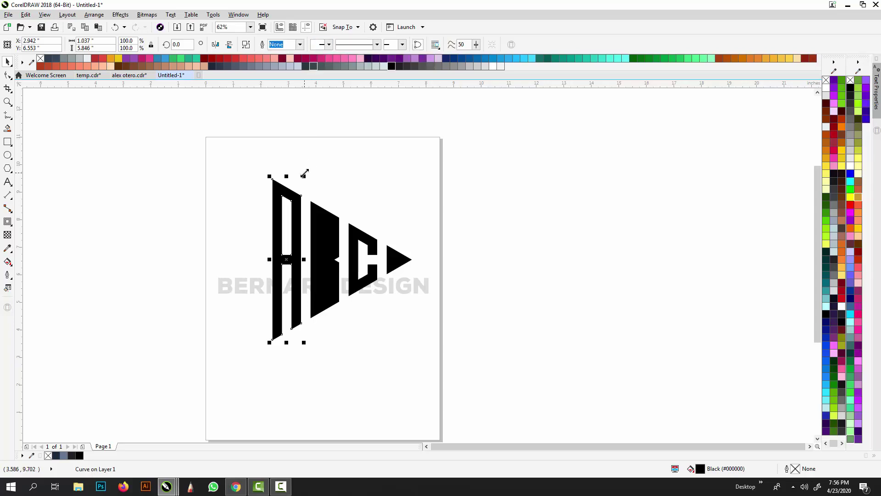
Step: Try Back minus front on the three pieces of the letter B, and undo it
drag(303, 168, 357, 340)
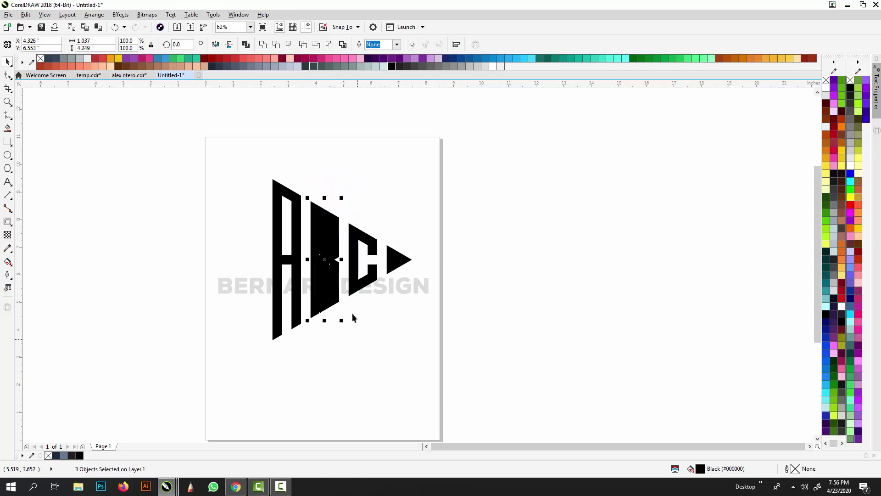
click(329, 44)
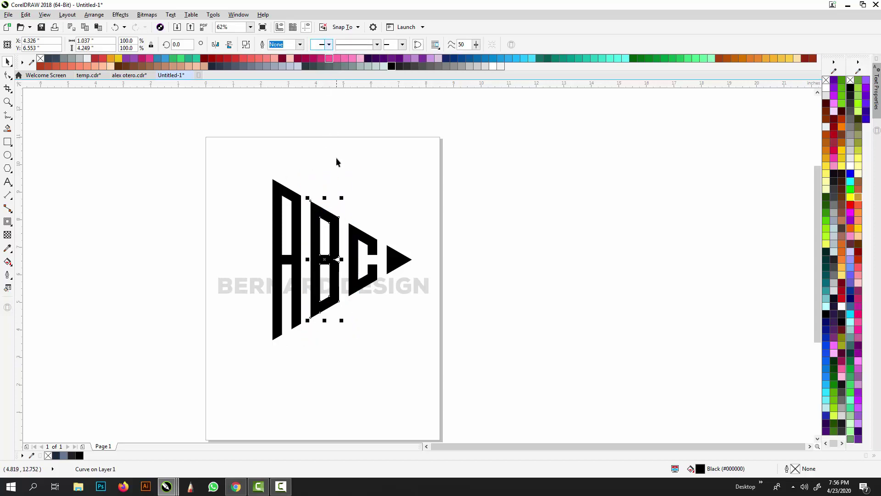
key(ctrl+z)
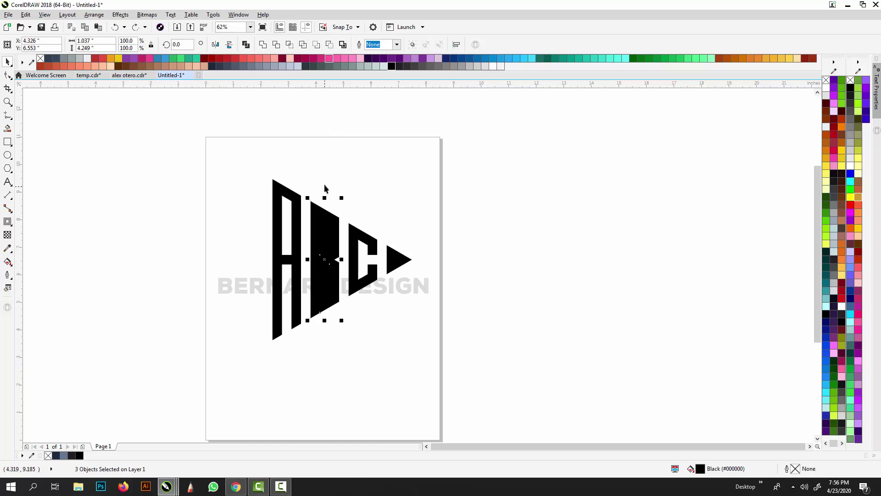
Step: Break the letter A apart again and recut its counter with Front minus back
click(301, 205)
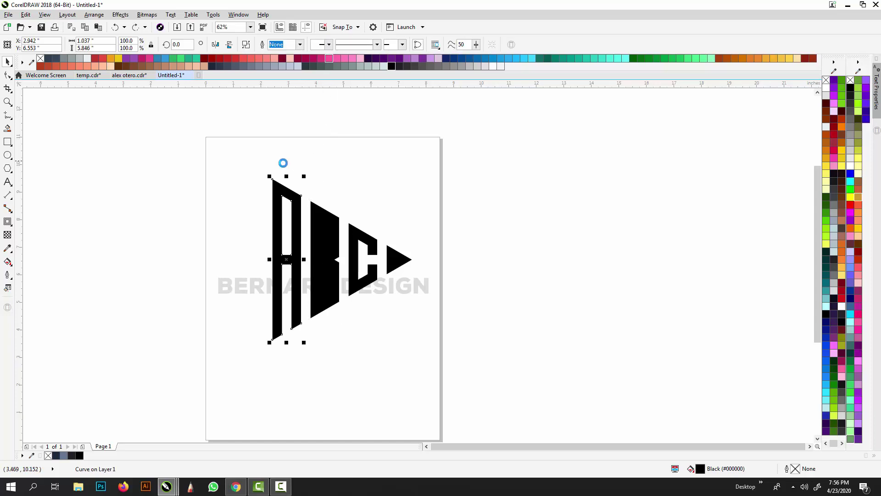
key(ctrl+k)
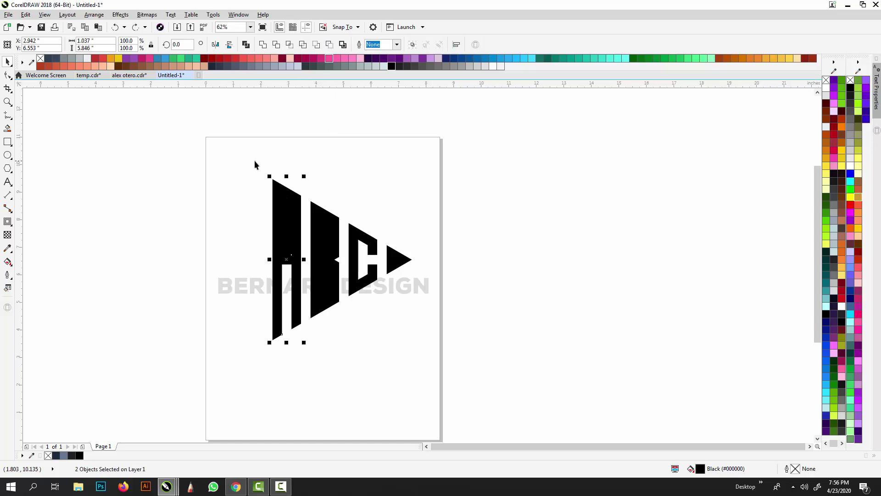
click(316, 44)
Step: Select the three pieces of the letter B and cut out its two counters with Back minus front
drag(301, 161, 346, 330)
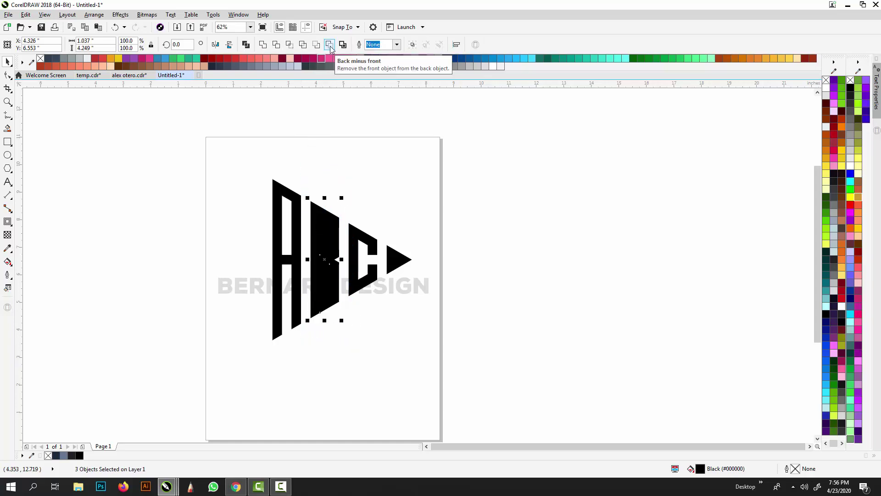
click(329, 44)
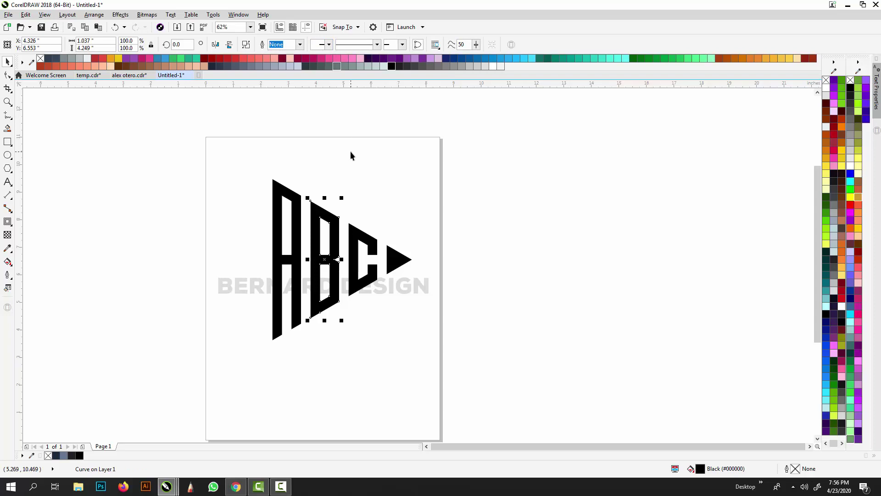
click(351, 152)
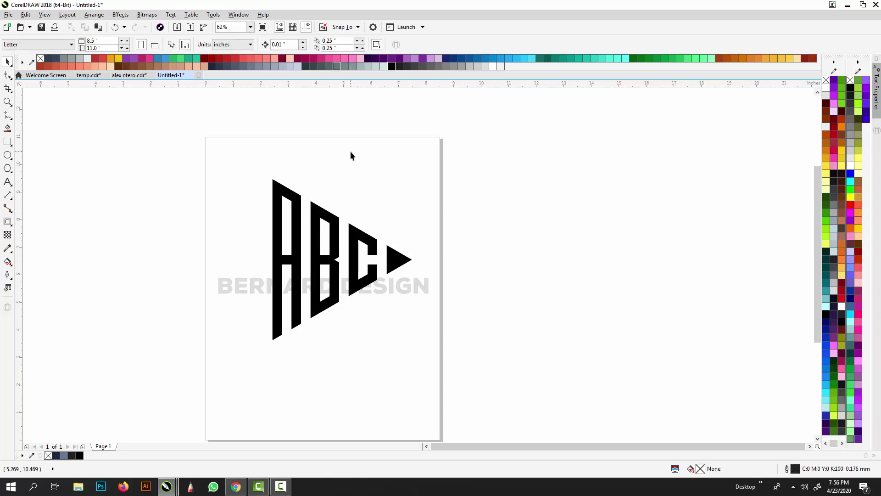
Step: Group the letters A, B and C together with the small triangle
drag(351, 152, 348, 171)
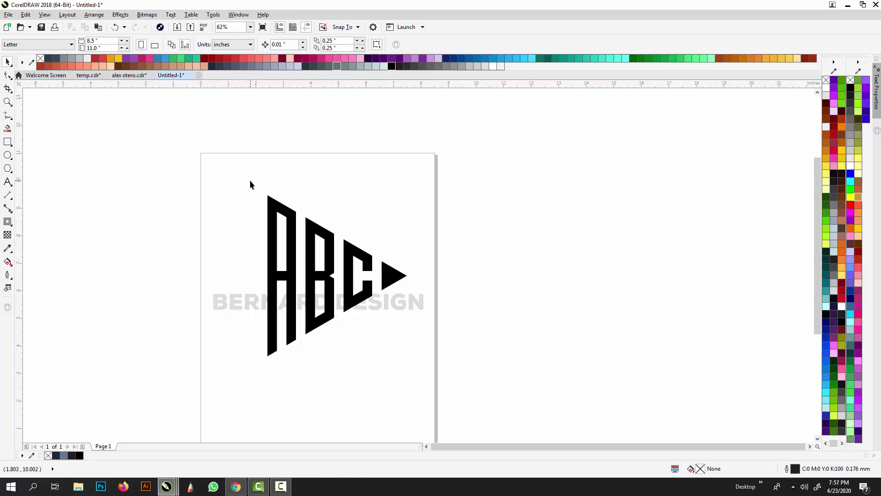
drag(250, 184, 437, 403)
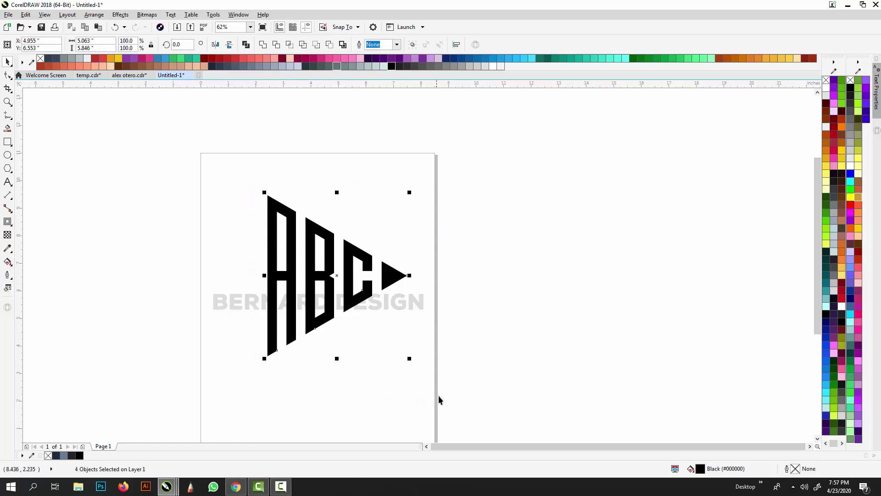
key(ctrl+g)
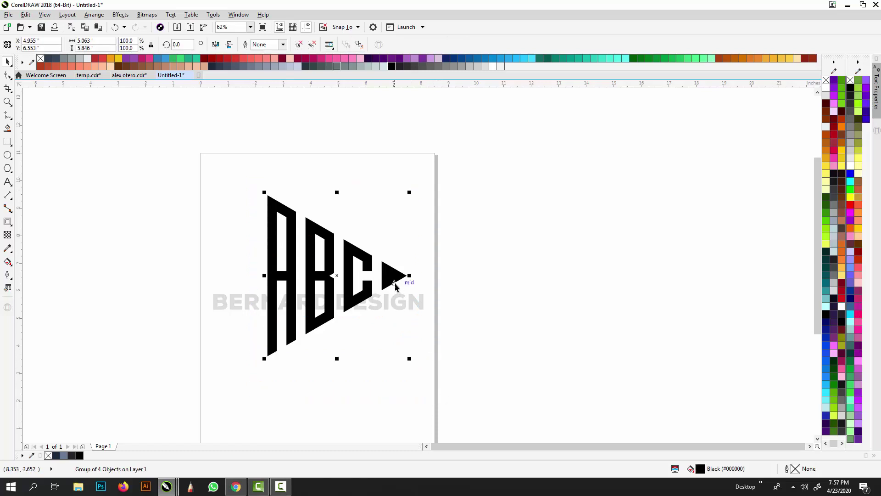
Step: Rotate the grouped lettermark to 330 degrees so that the triangle stands upright on a flat base
click(395, 283)
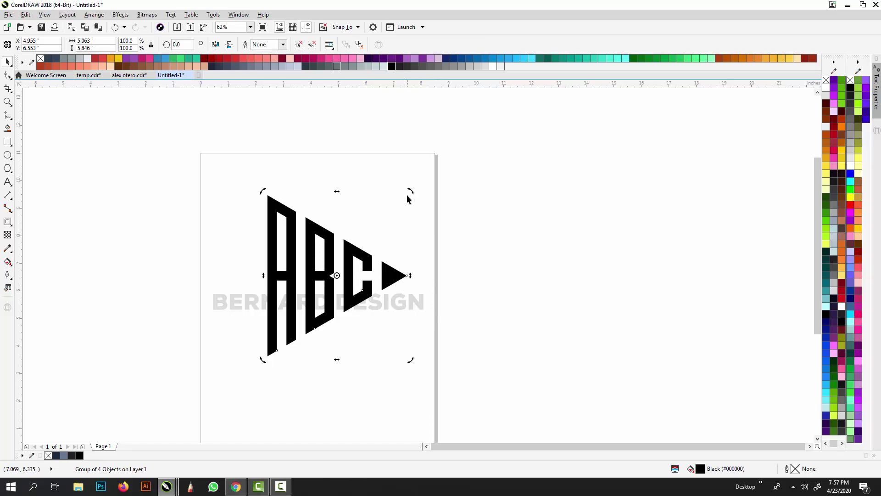
drag(410, 192, 427, 248)
click(469, 293)
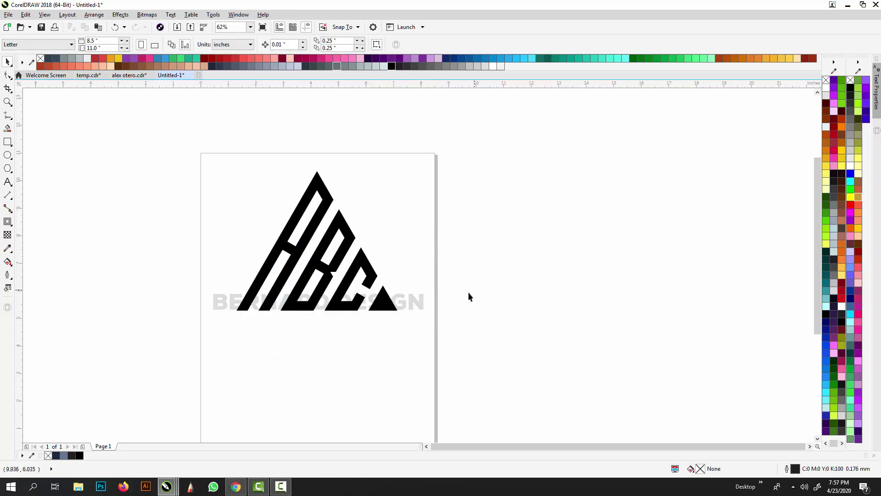
Step: Rotate the lettermark group back to 0 degrees so that its tip points sideways
click(384, 307)
click(384, 307)
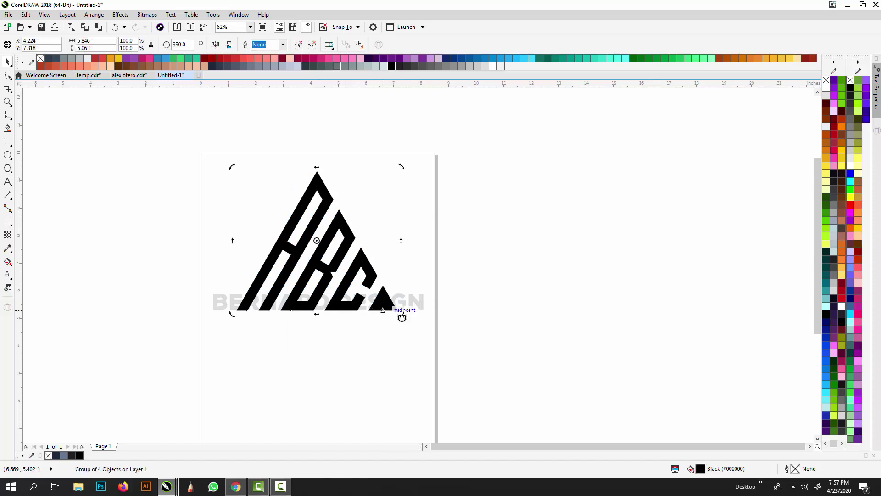
drag(402, 315, 453, 250)
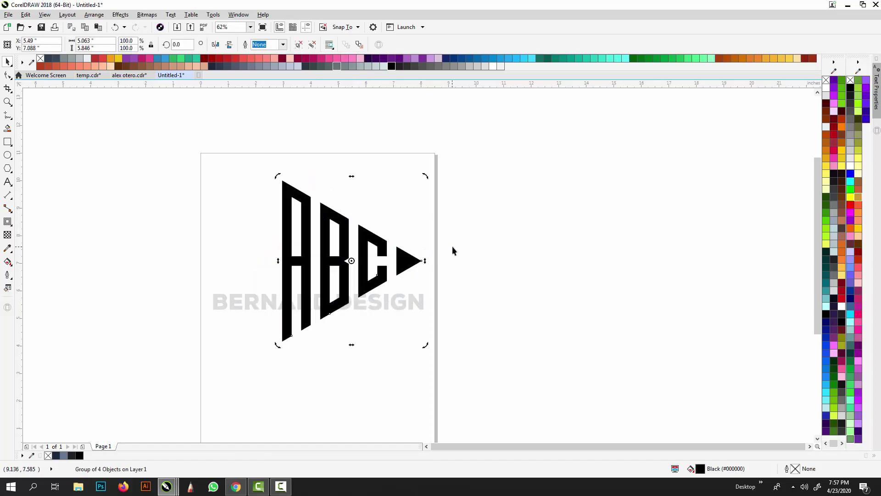
click(436, 252)
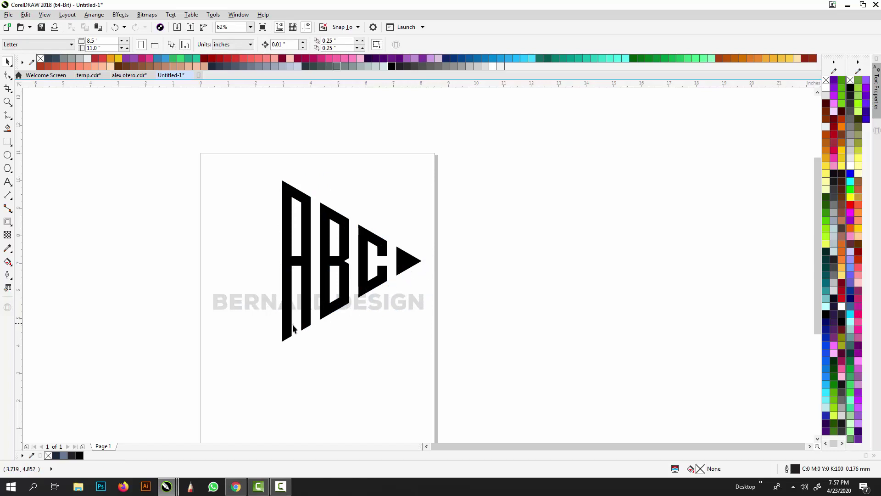
Step: Turn the sideways lettermark group upright again at a rotation of 330 degrees
click(327, 283)
click(325, 281)
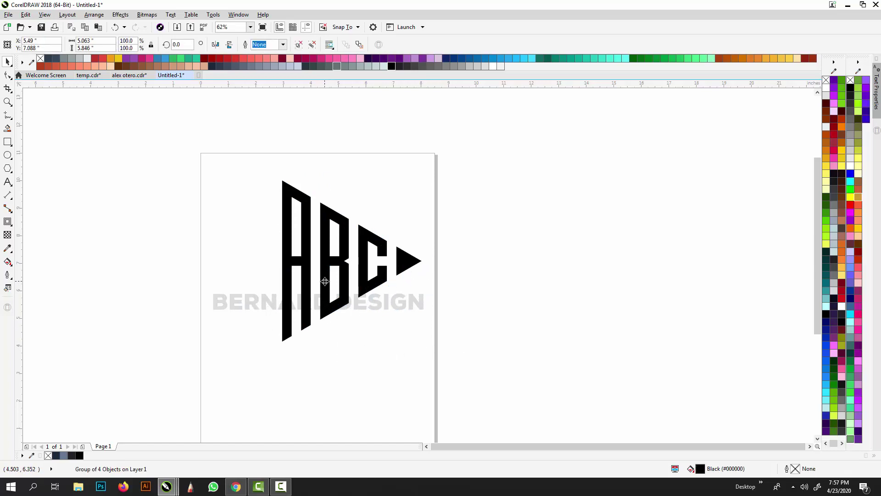
drag(425, 178, 448, 233)
click(447, 233)
click(367, 224)
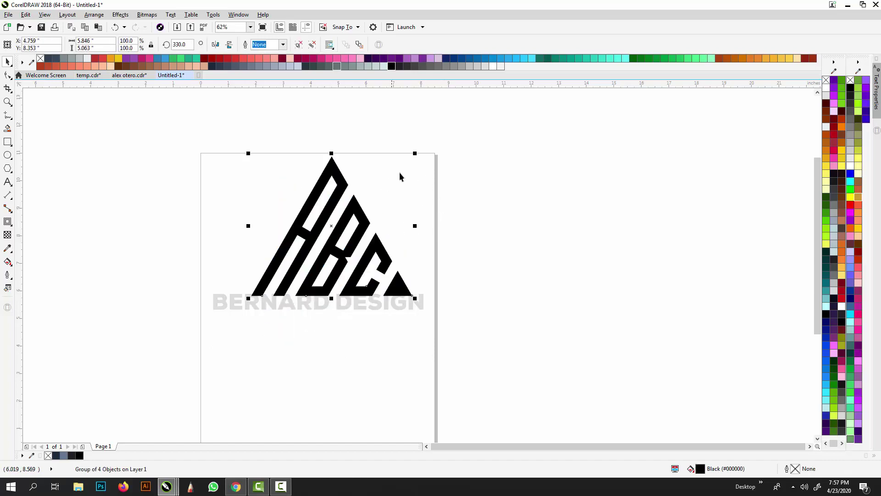
Step: Scale the lettermark group down about its centre to 56.2 %, about 3.29 by 2.85 inches
drag(414, 152, 379, 152)
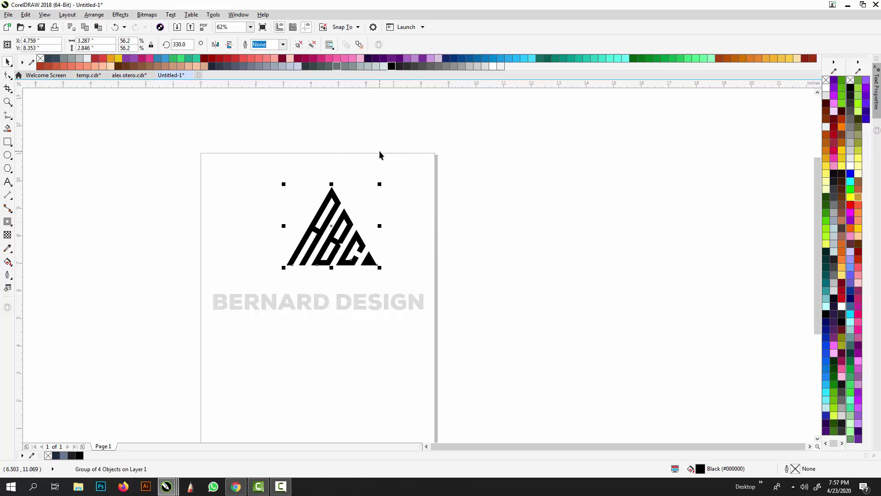
scroll(335, 215, up, 2)
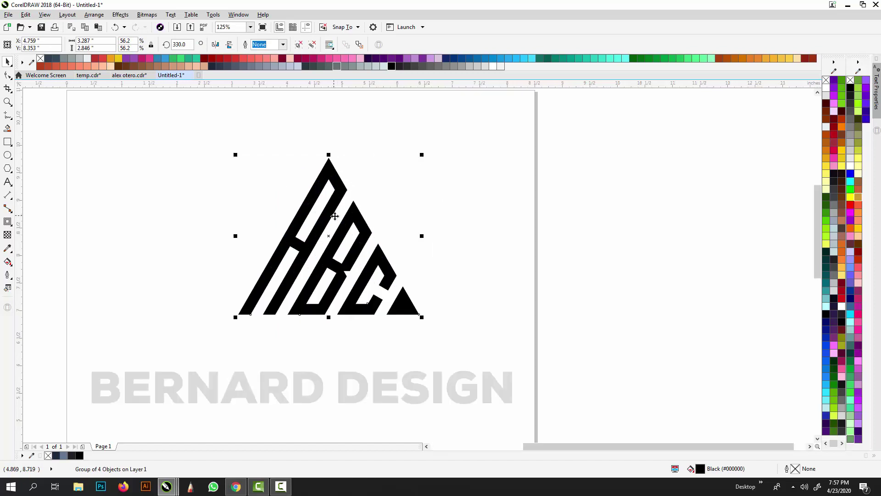
scroll(335, 216, down, 2)
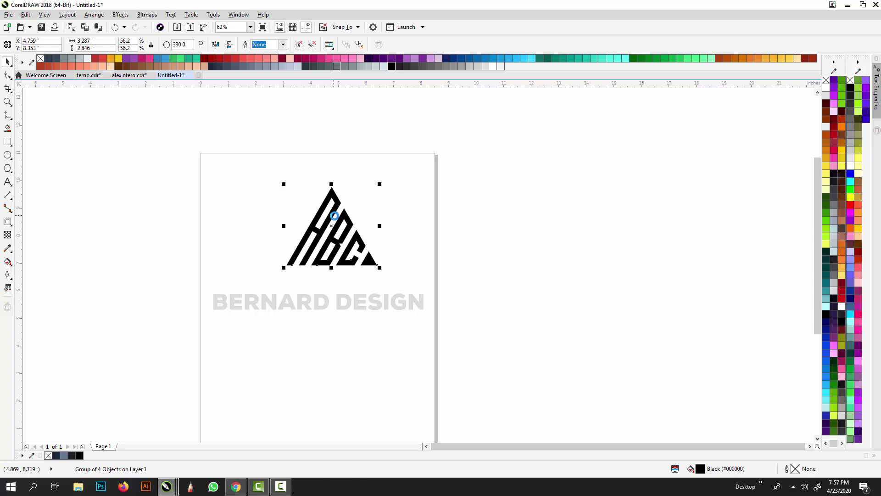
Step: Ungroup the lettermark into its separate shapes and select the letter A
key(ctrl+u)
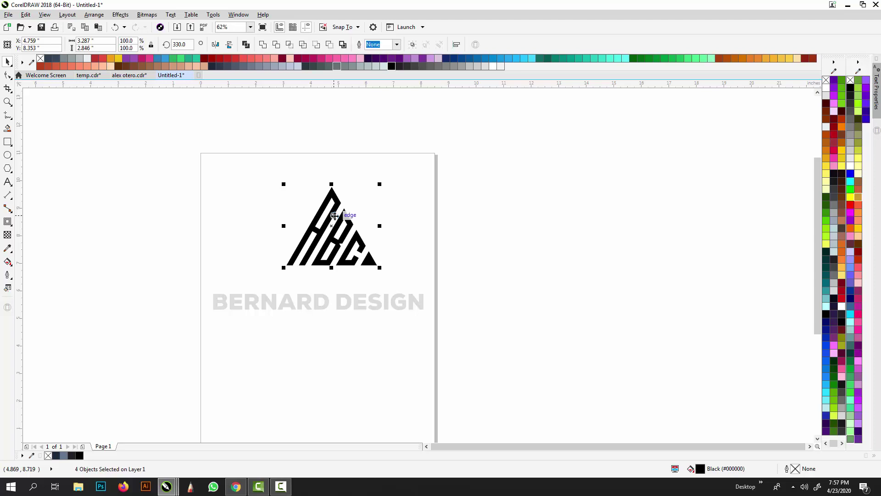
scroll(334, 215, up, 2)
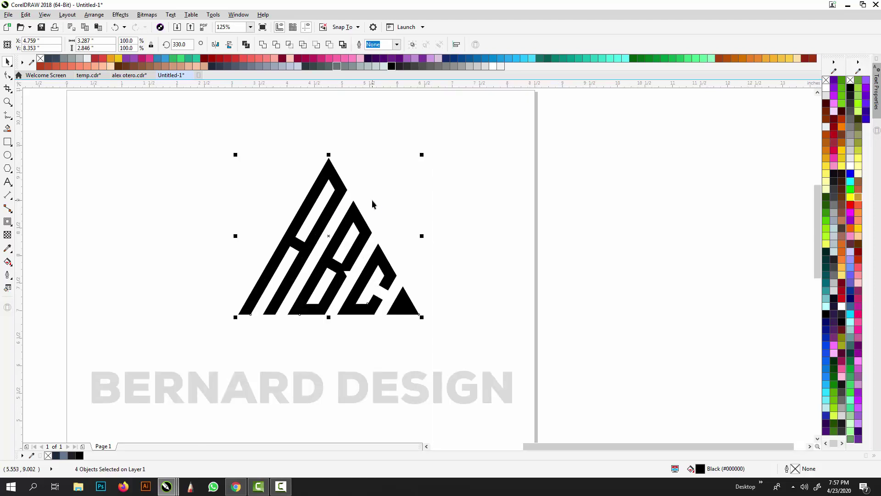
click(359, 216)
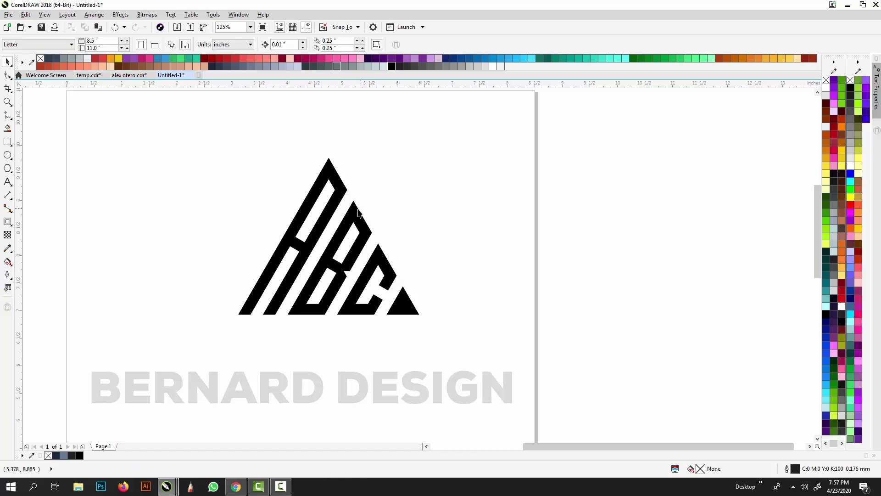
click(407, 303)
click(340, 198)
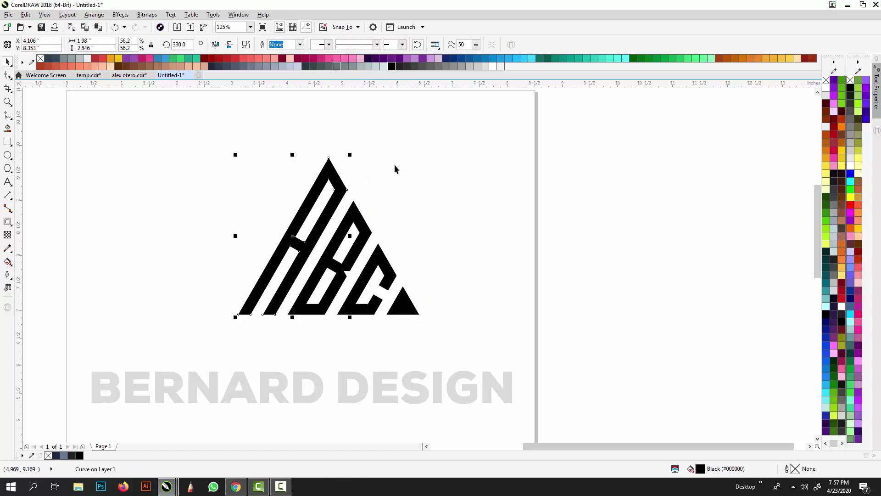
Step: Fill the letters A and B of the lettermark with blue #0077C0
click(486, 62)
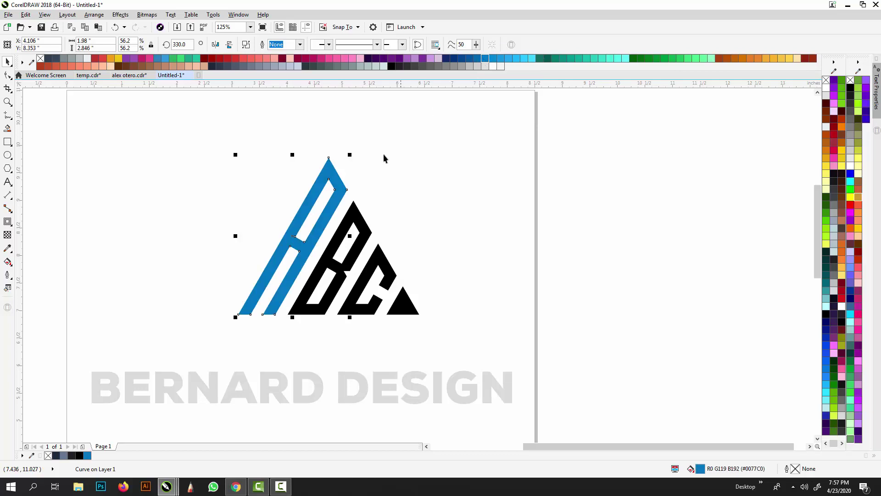
click(384, 157)
click(357, 209)
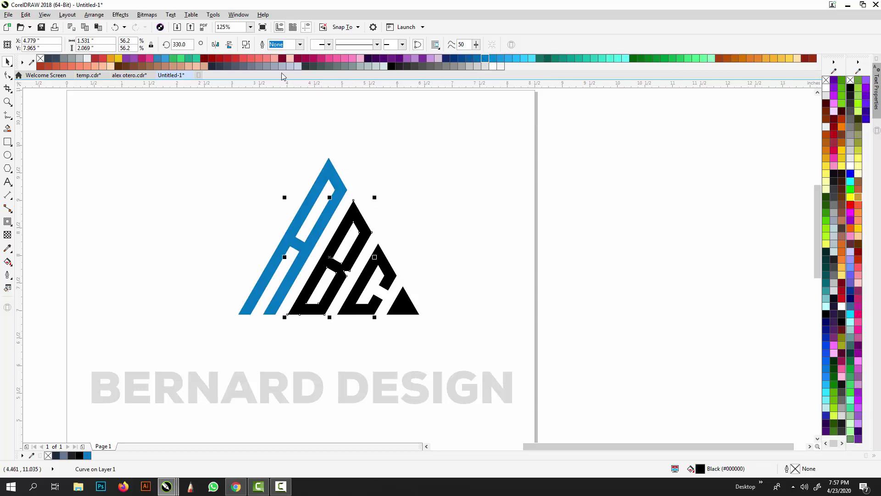
click(485, 60)
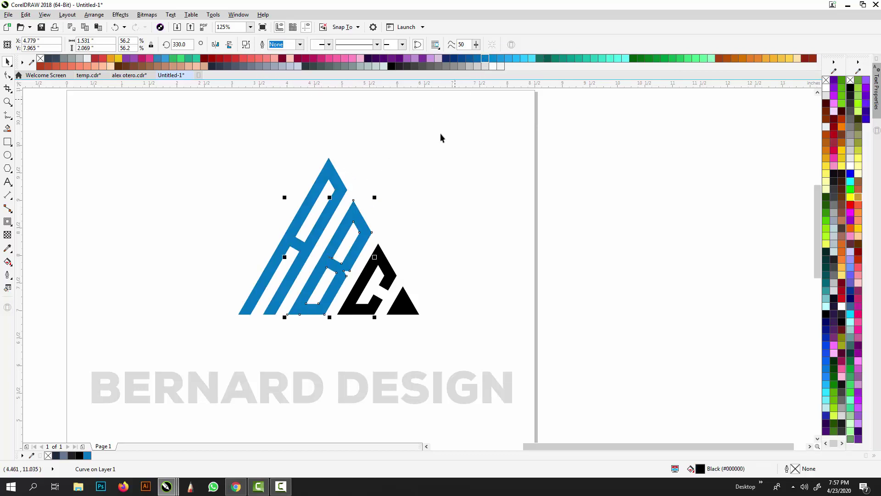
Step: Fill the letter C and the small solid triangle with slate grey #4C5A69, and clear the selection
click(384, 256)
click(235, 67)
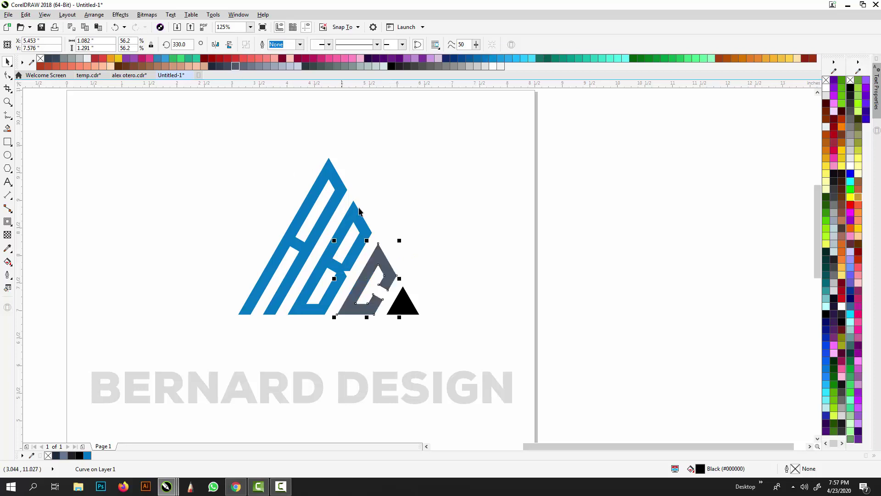
click(404, 305)
key(ctrl+r)
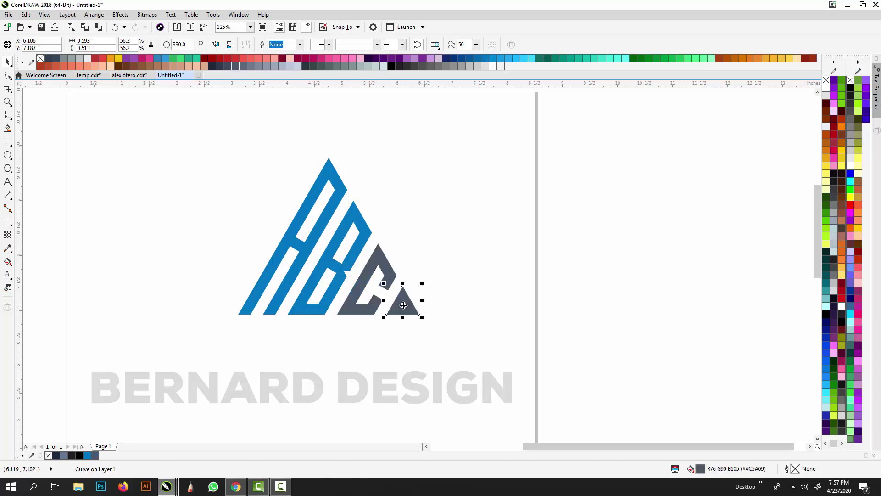
scroll(358, 296, down, 1)
click(429, 252)
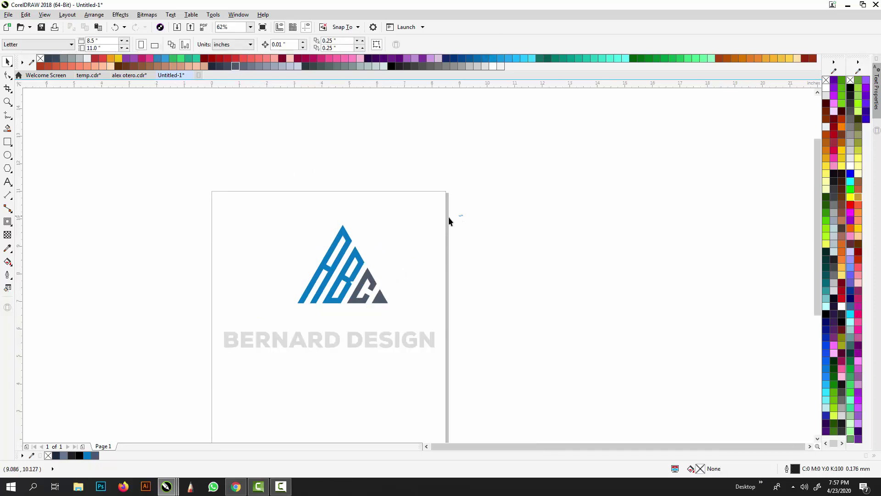
Step: Group the four coloured lettermark shapes and move the group down over the grey text, to about X 4.13, Y 6.14 inches
drag(463, 215, 274, 313)
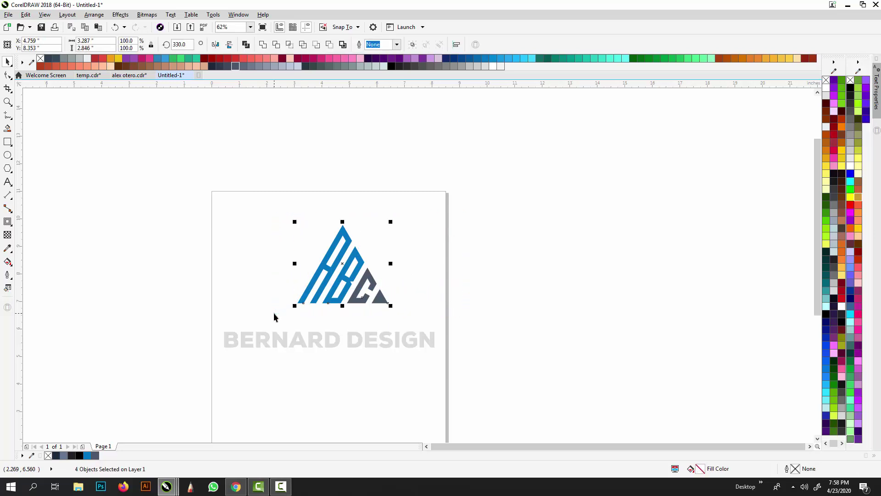
key(ctrl+g)
drag(346, 266, 328, 328)
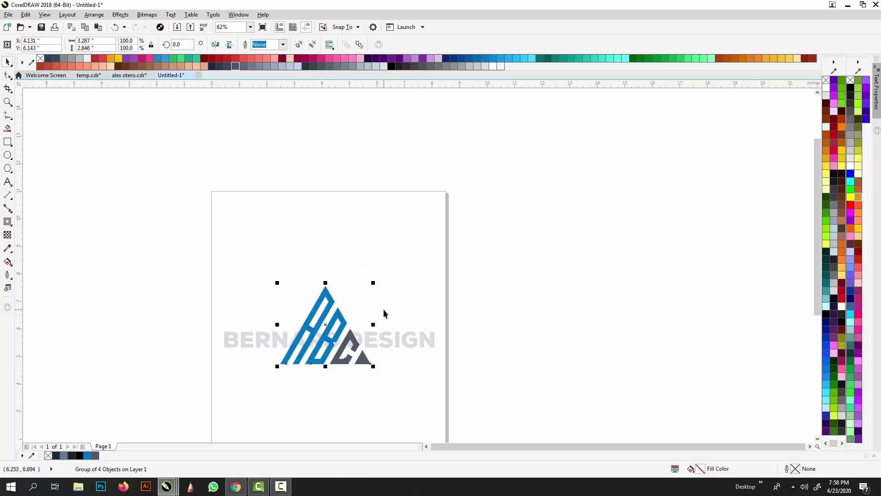
Step: Move the lettermark group up just above the grey text, to about X 3.95, Y 7.89 inches
click(383, 313)
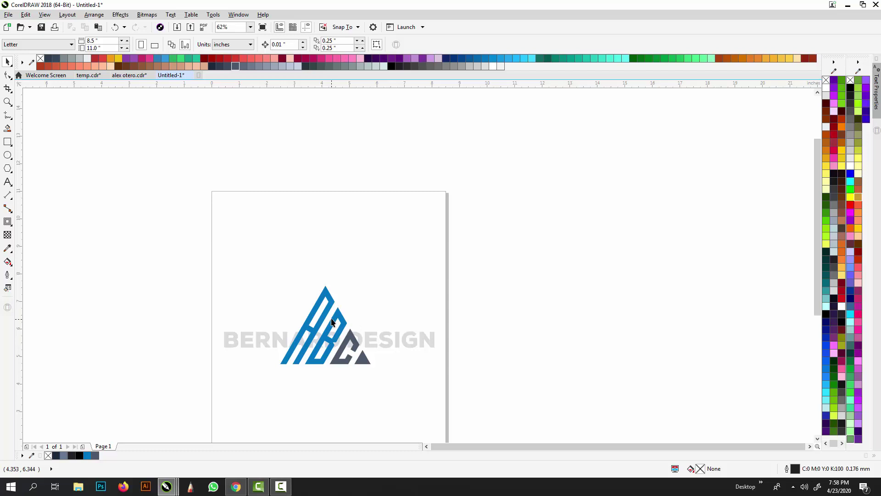
drag(328, 312, 325, 263)
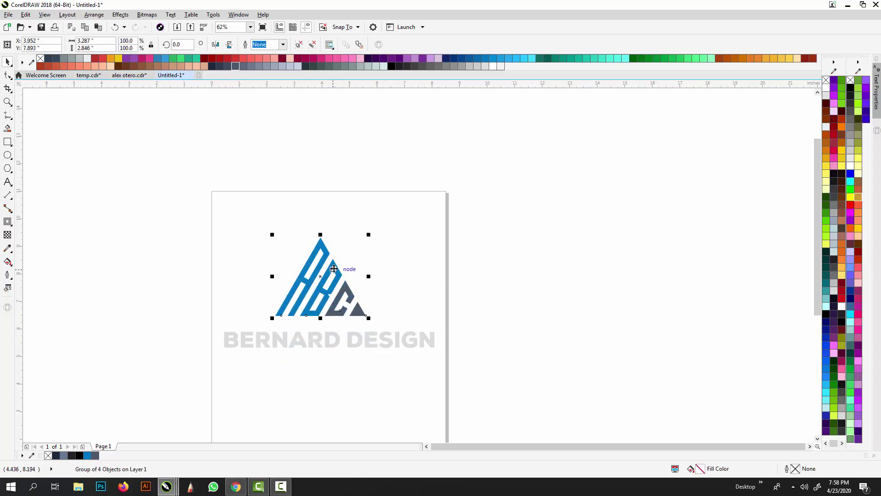
scroll(334, 269, up, 2)
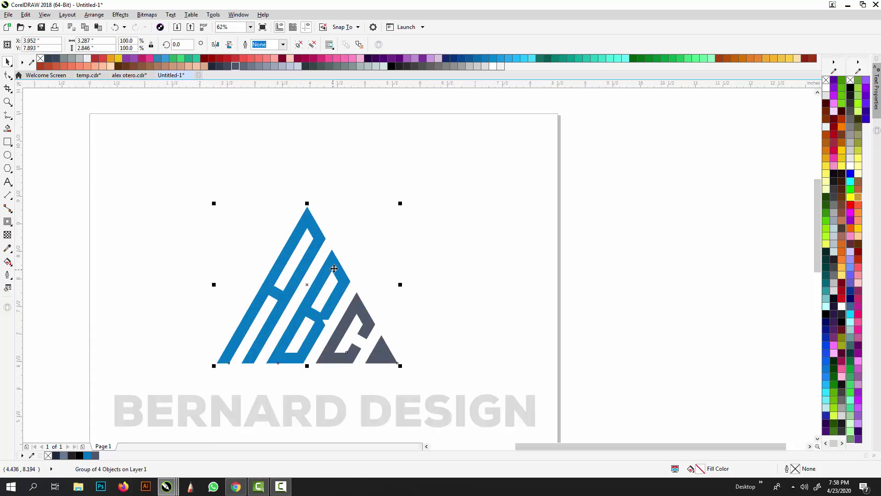